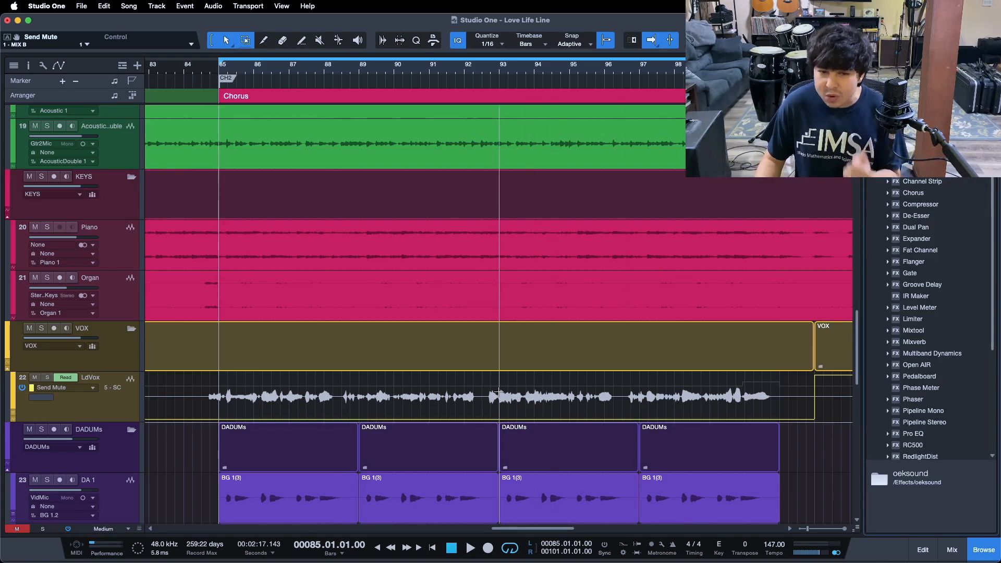
Play the chorus from bar 85 and look over the arrangement's tracks, from the drums down to the background vocals.
scroll(498, 392, down, 4)
scroll(499, 392, down, 1)
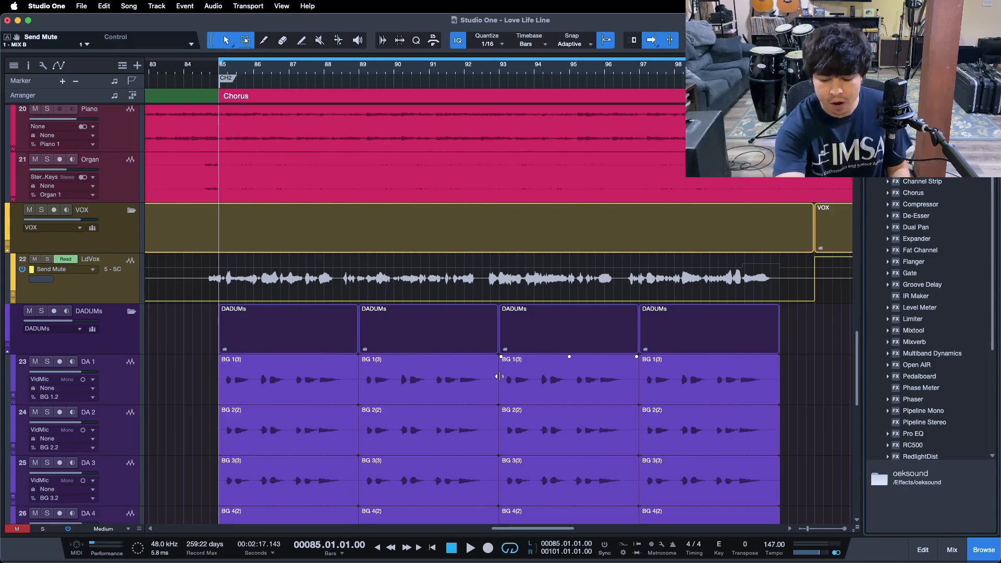
key(space)
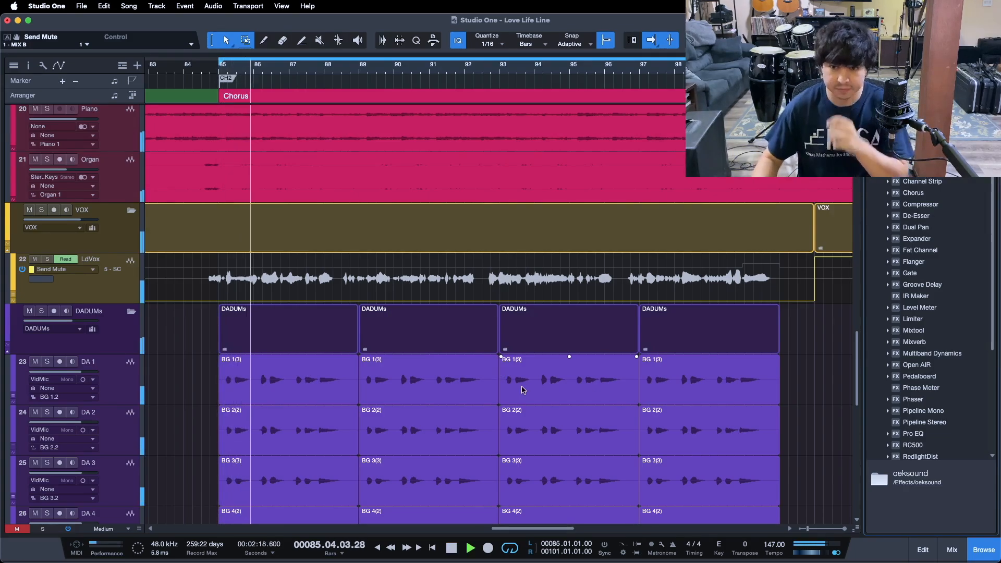
scroll(561, 379, down, 1)
scroll(561, 379, down, 1)
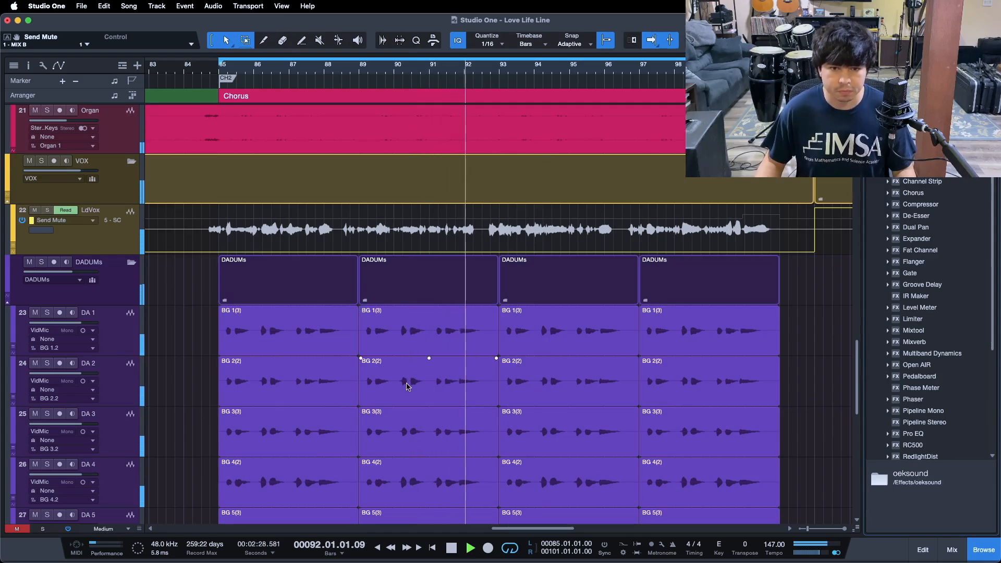
scroll(408, 386, up, 15)
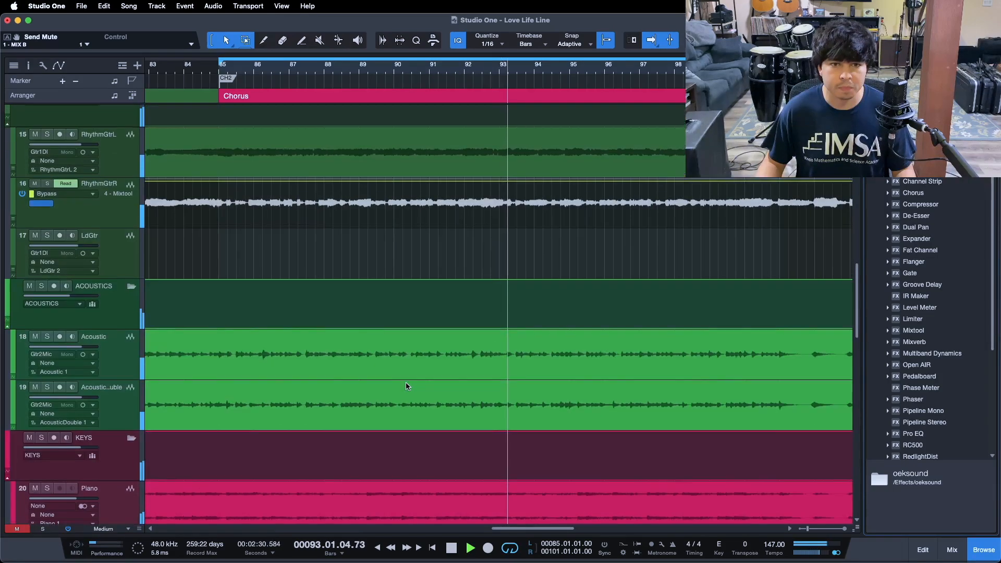
scroll(408, 386, up, 6)
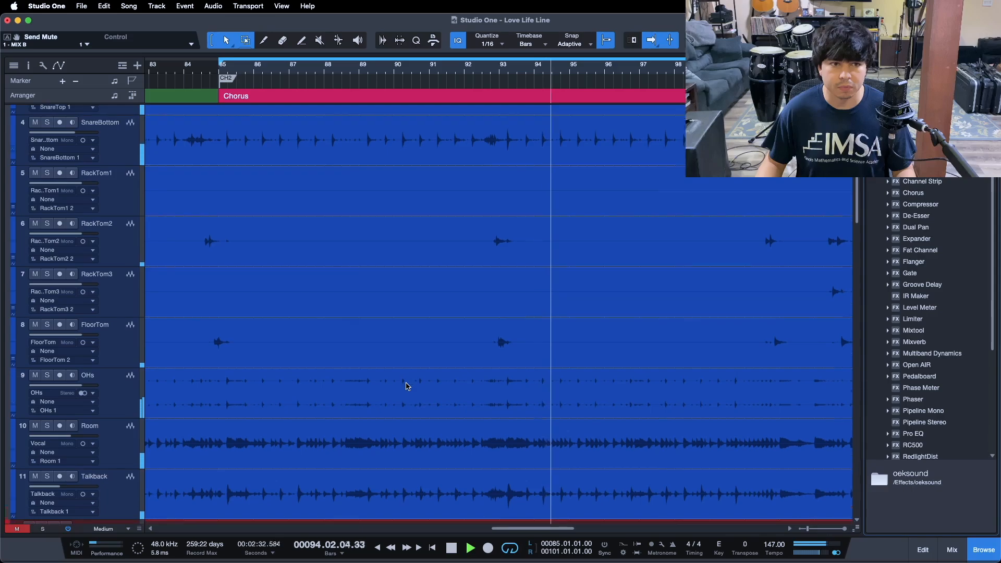
scroll(407, 386, down, 9)
scroll(407, 386, down, 10)
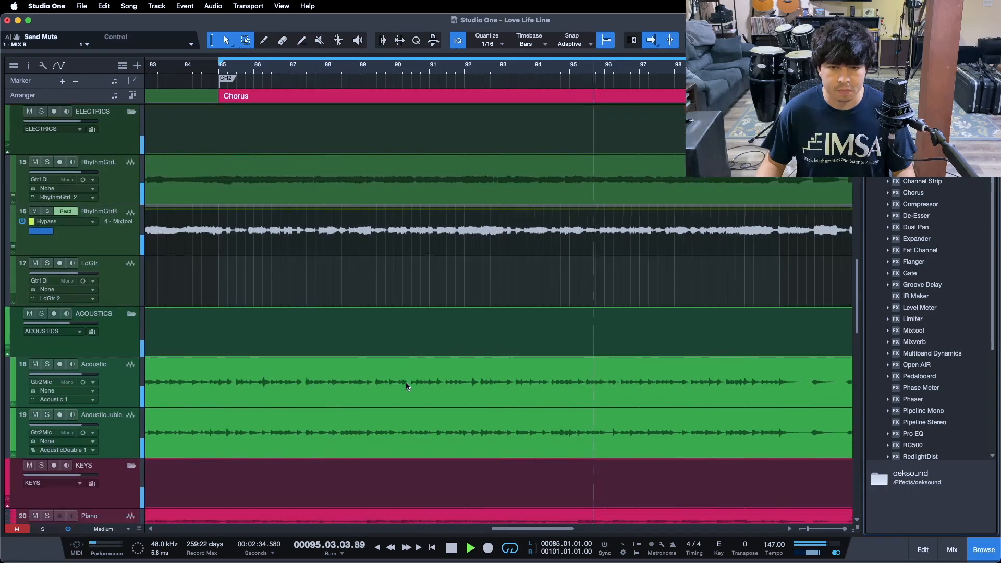
scroll(407, 386, down, 8)
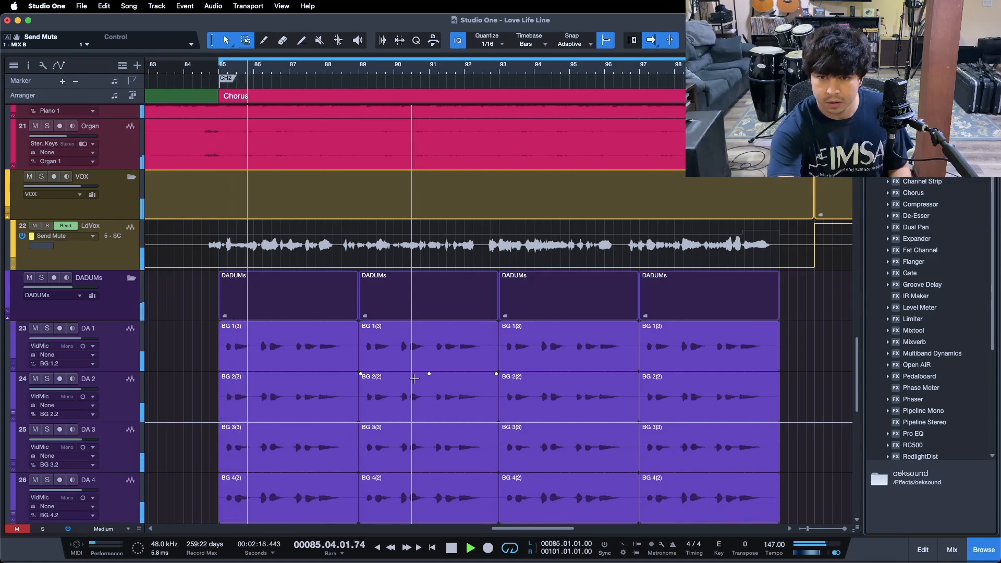
key(space)
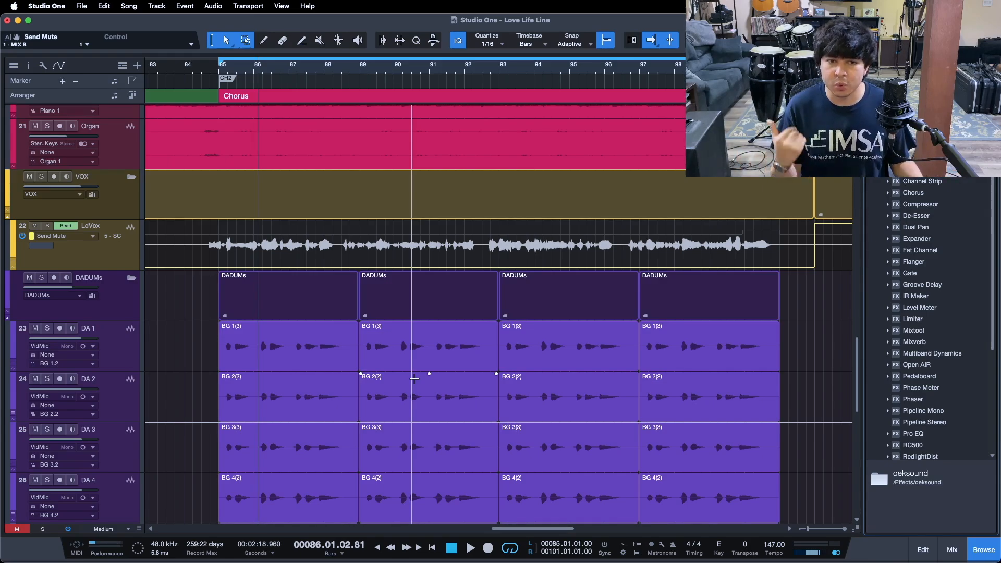
key(space)
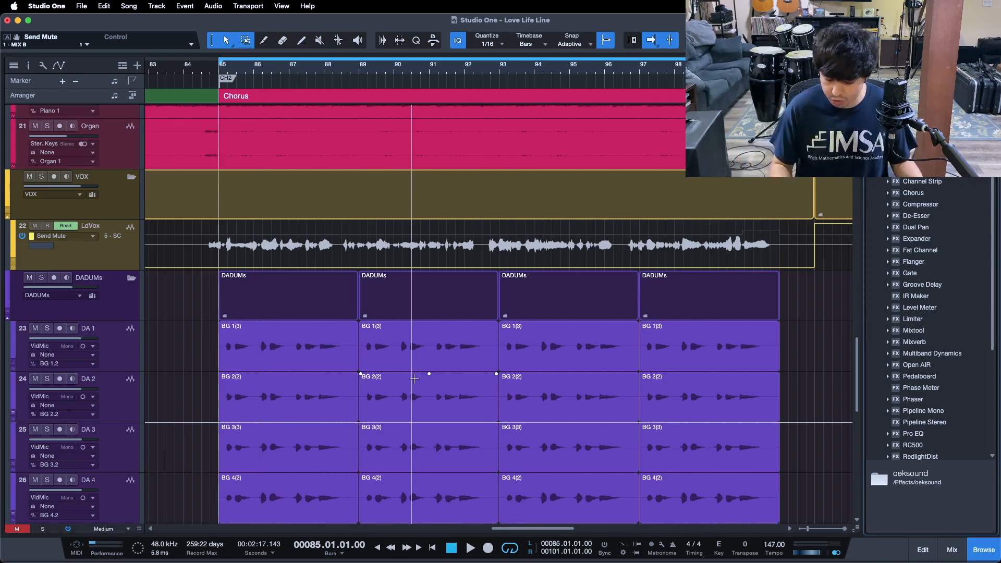
Show the mixer and add a new bus channel beside the VOX bus.
scroll(408, 380, down, 1)
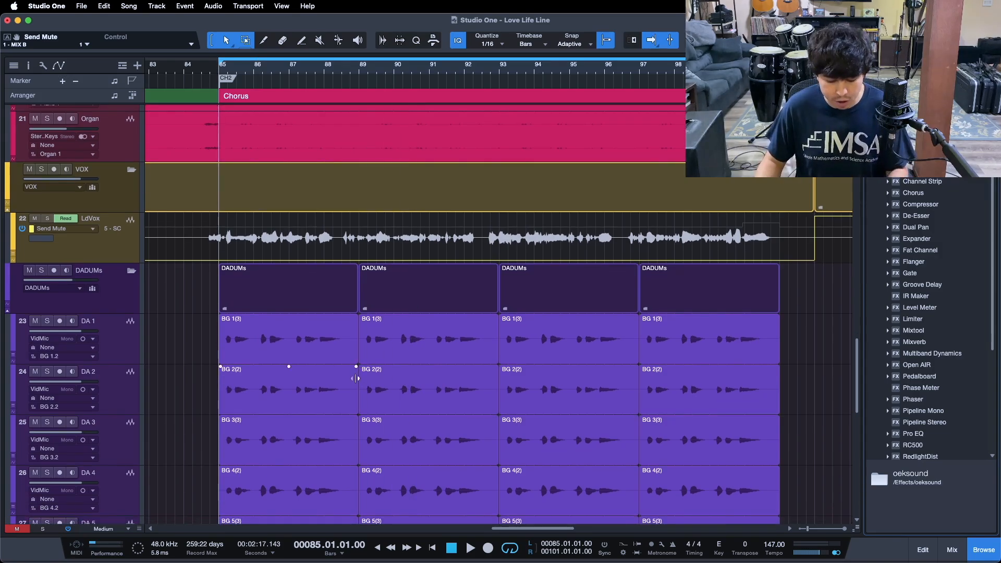
key(F3)
drag(620, 529, 388, 523)
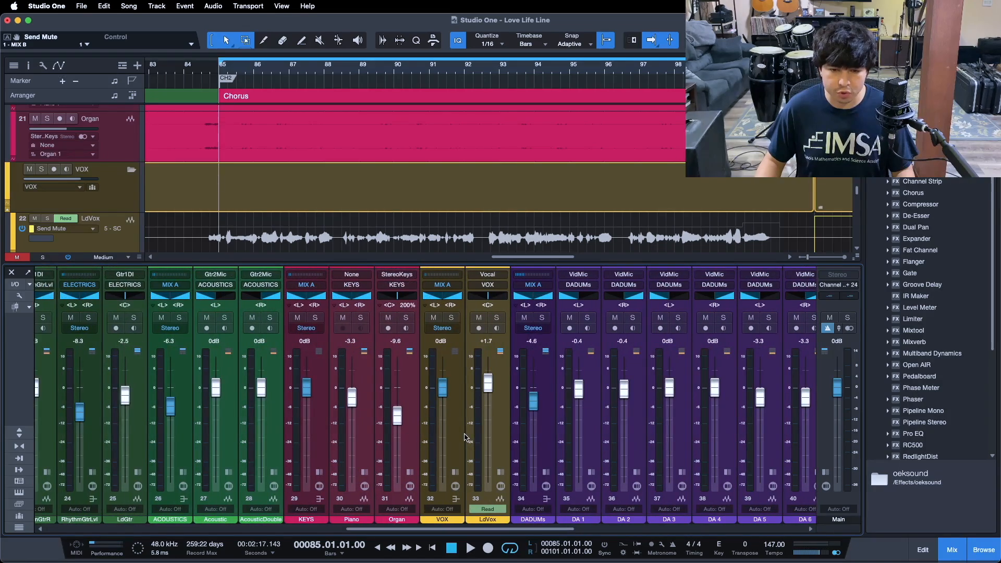
click(456, 469)
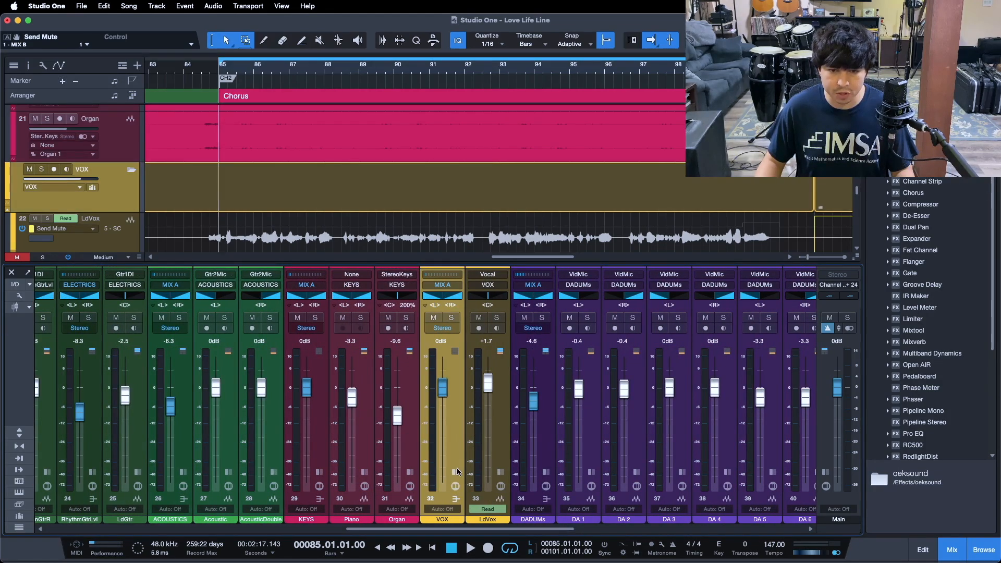
click(455, 472)
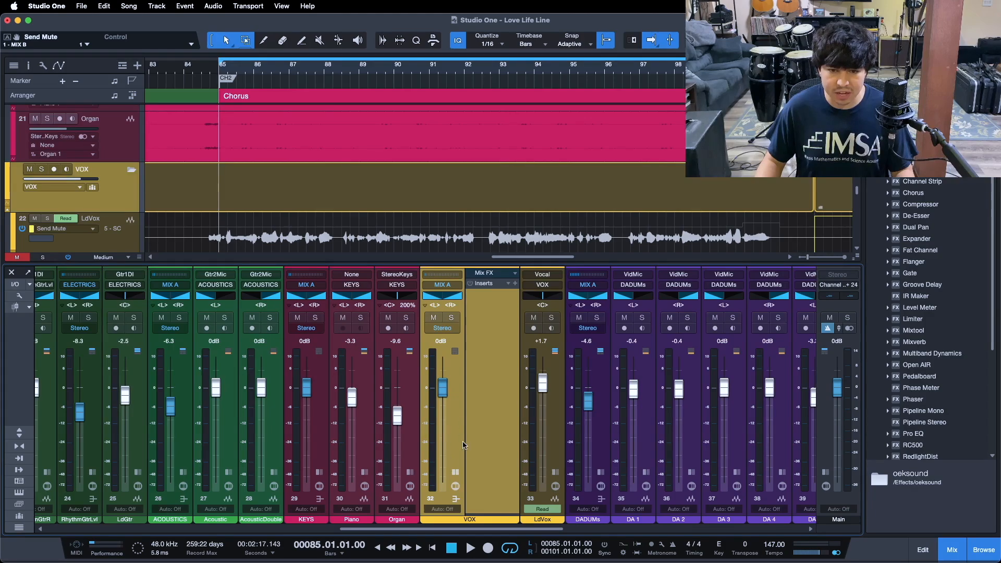
right_click(458, 420)
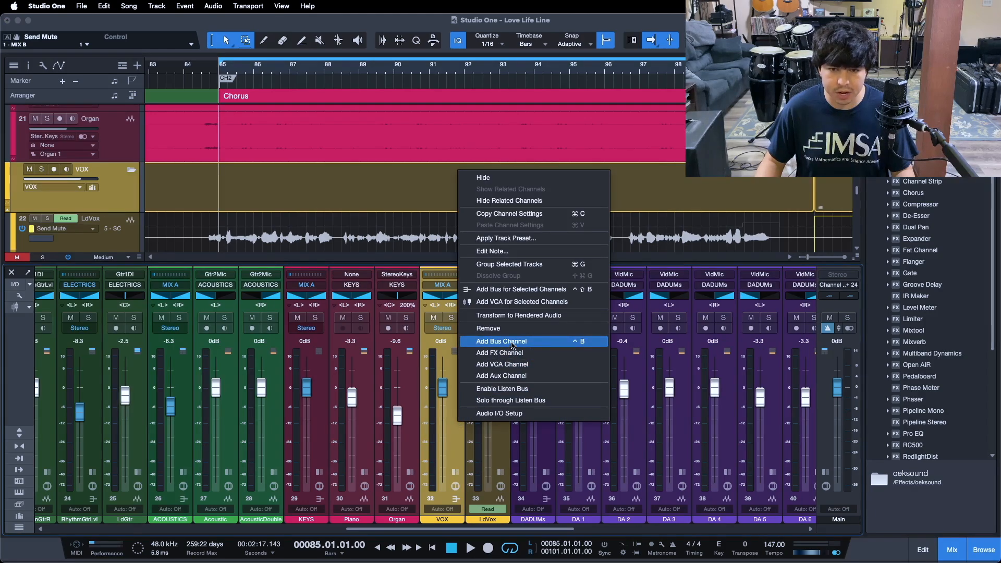
click(492, 340)
Name the new bus VOXPARA and give it a white channel colour.
double_click(496, 520)
text(VOX PARA)
key(Return)
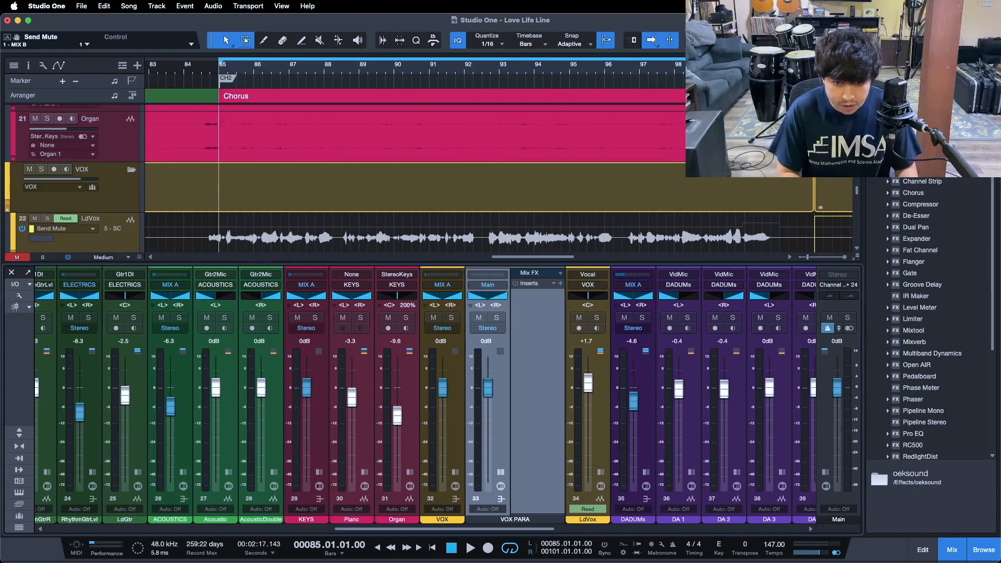
double_click(510, 520)
click(517, 521)
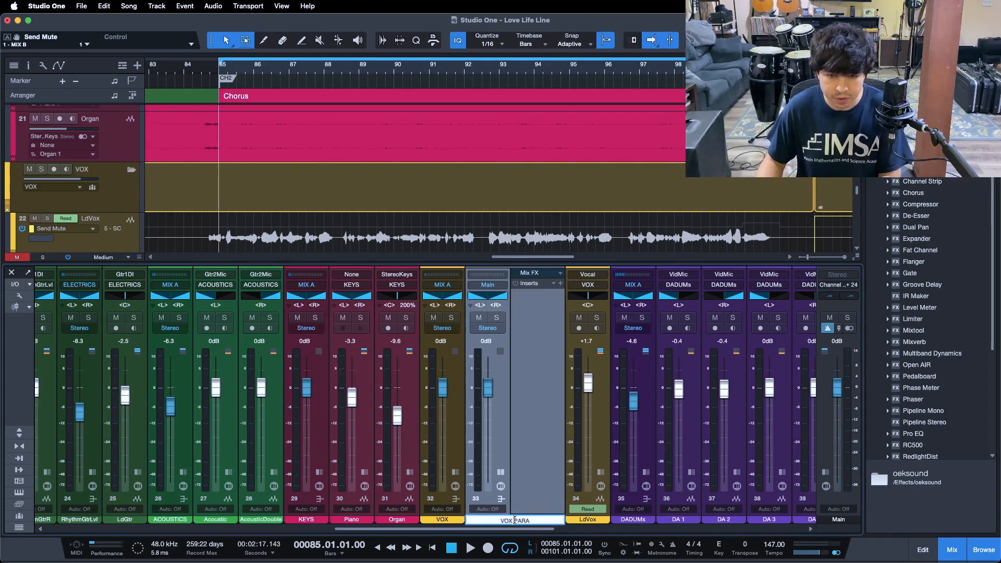
key(Return)
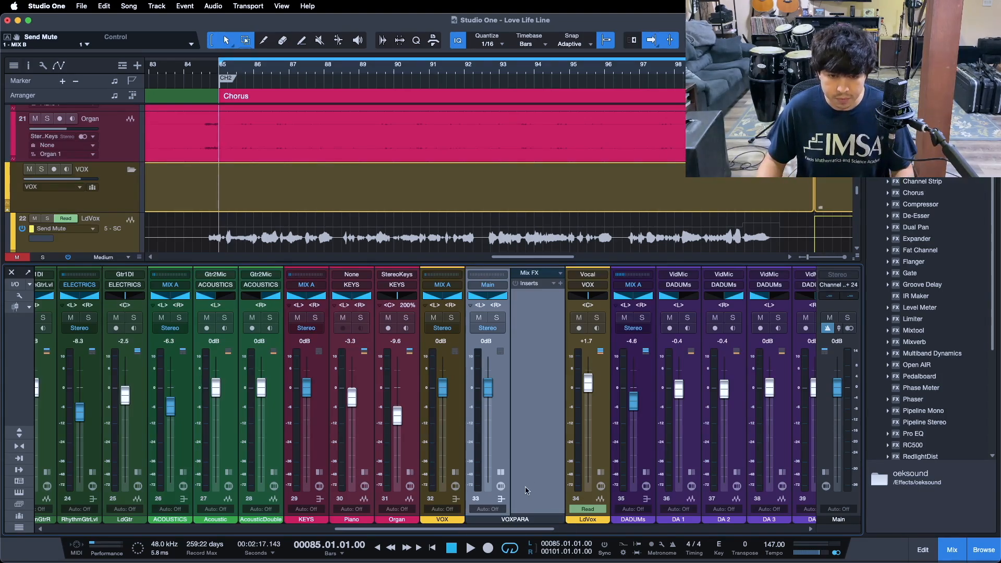
click(523, 521)
click(578, 431)
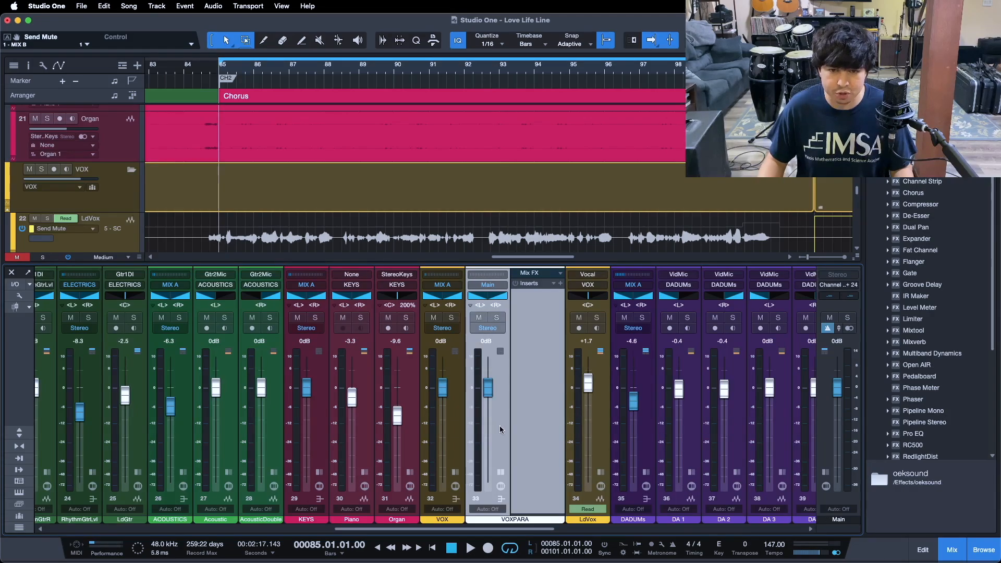
Make the VOXPARA bus solo-safe and test it by soloing and unsoloing the VOX bus.
click(496, 319)
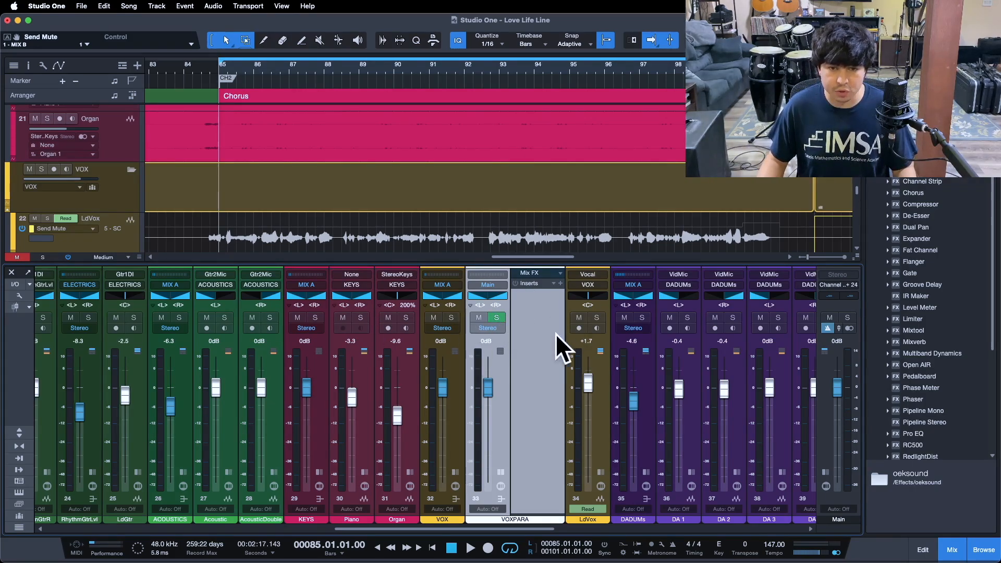
click(450, 319)
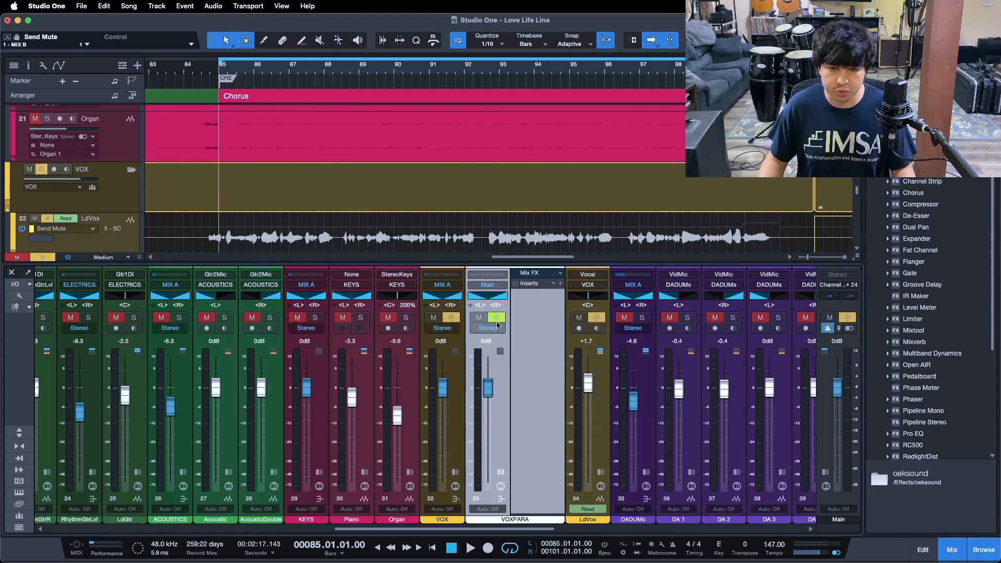
click(451, 318)
Expand the VOX bus to reveal its sends and add a send to VOXPARA.
click(455, 471)
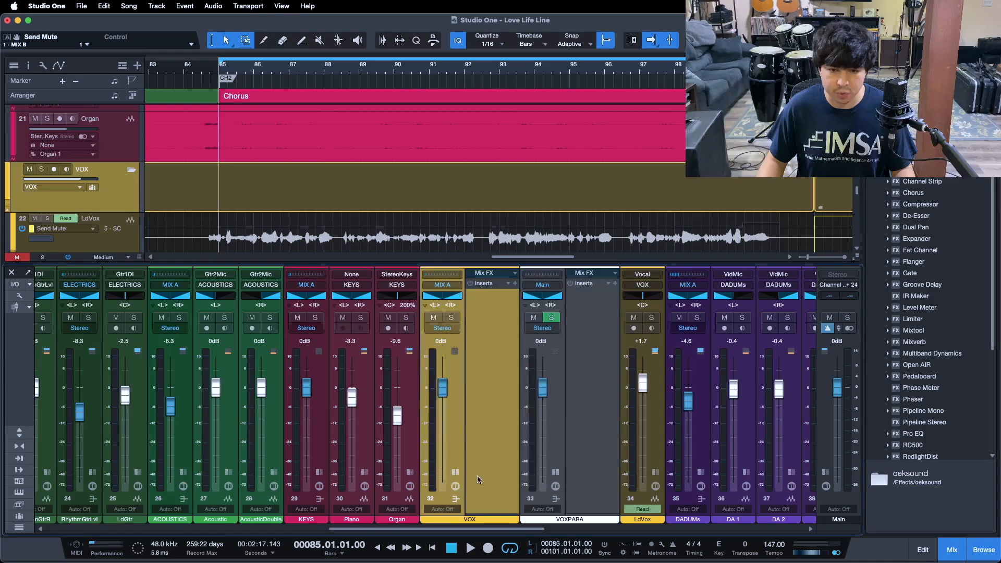
drag(481, 510, 481, 429)
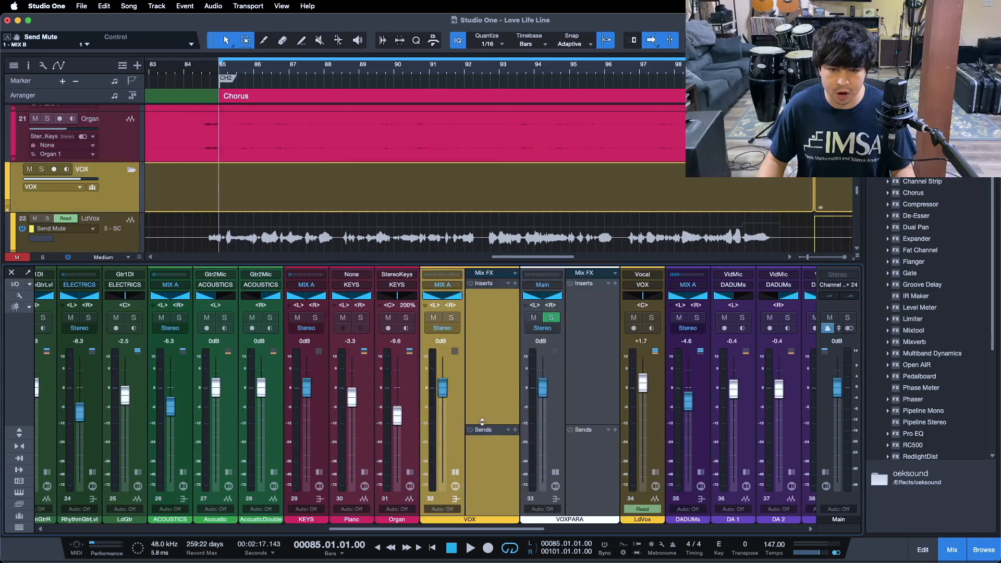
click(515, 429)
click(529, 442)
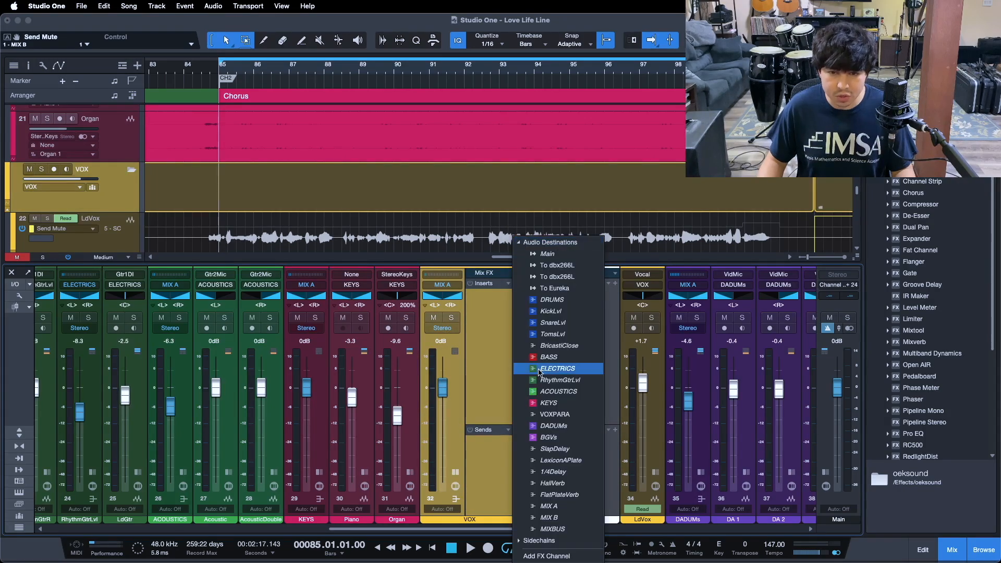
click(554, 413)
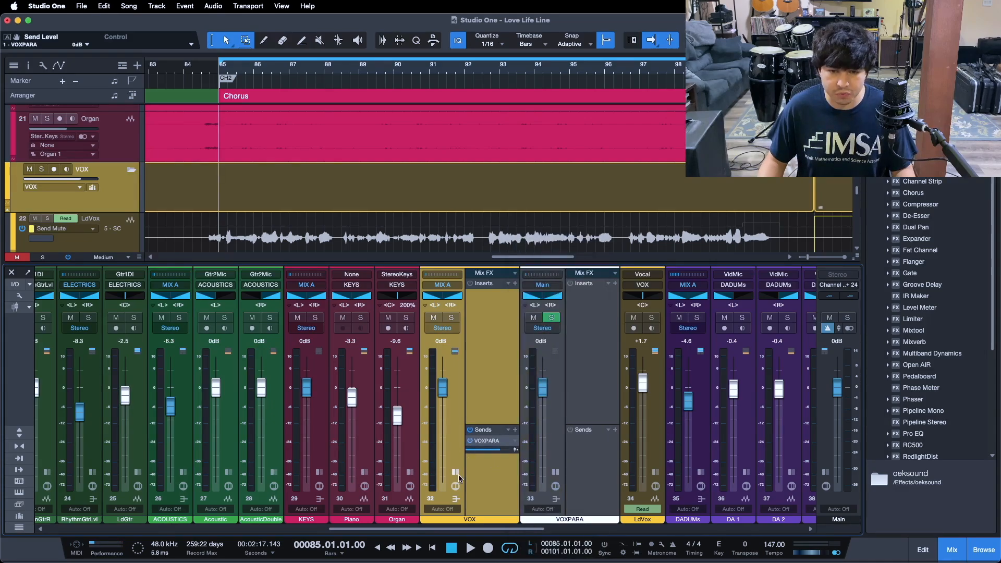
Route the output of the VOXPARA bus to MIX A.
click(523, 388)
click(491, 289)
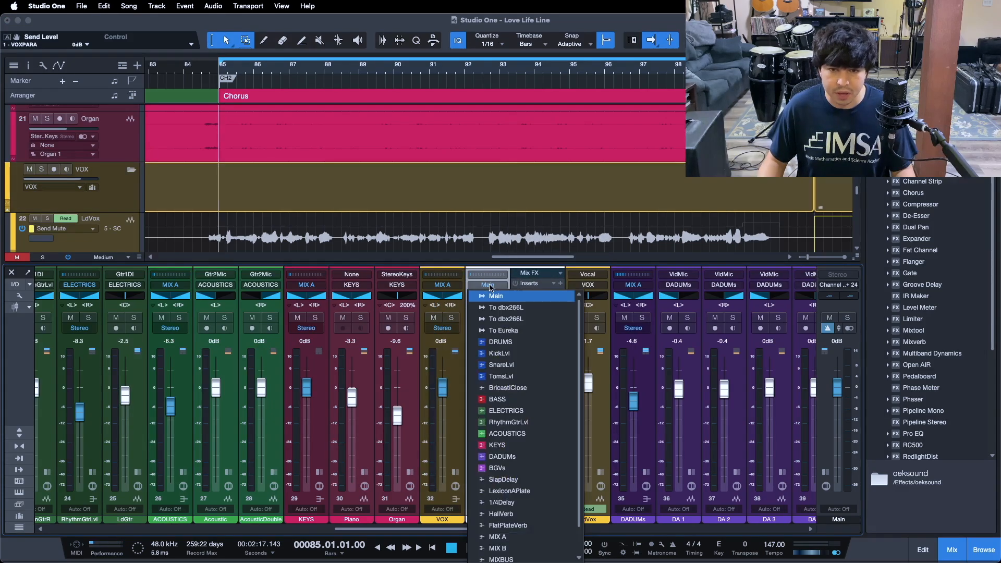
click(495, 536)
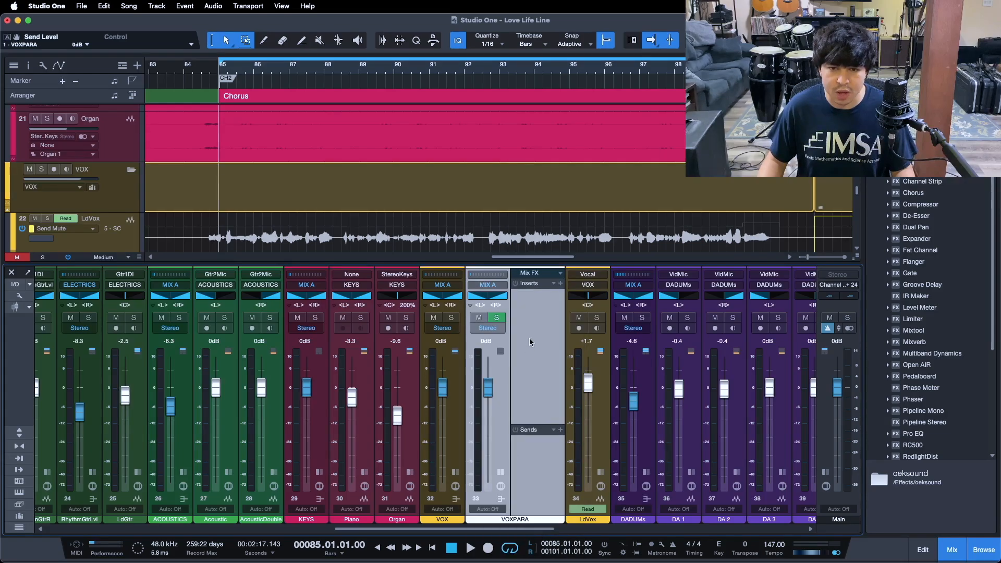
Solo the VOXPARA bus and play the chorus to audition the vocal with its parallel copy.
click(498, 319)
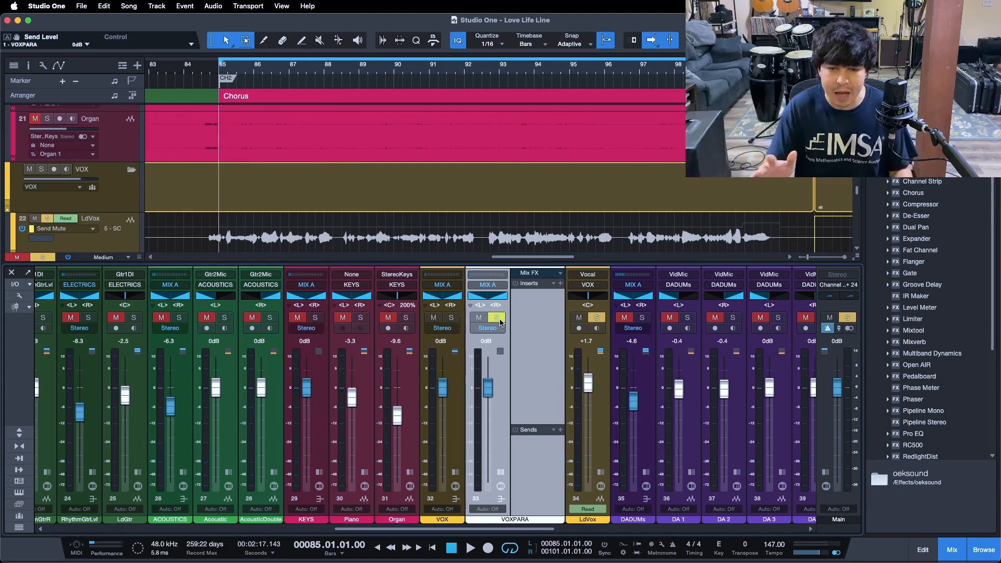
key(space)
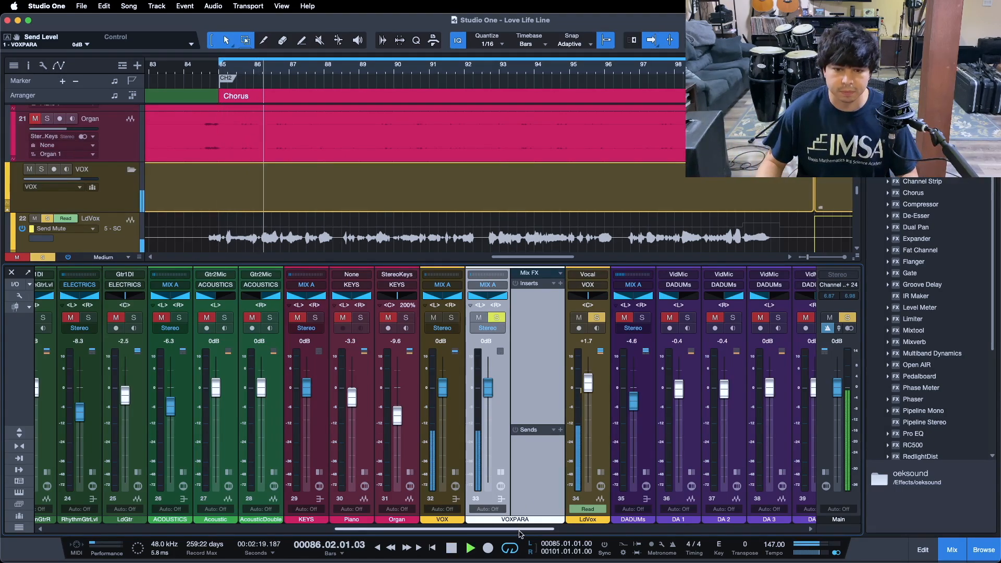
scroll(519, 435, right, 5)
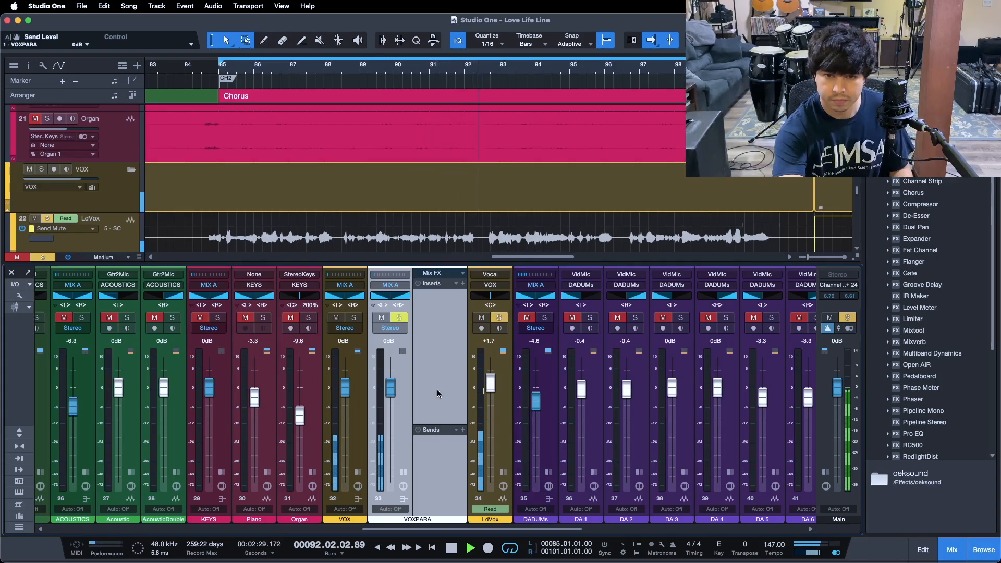
key(space)
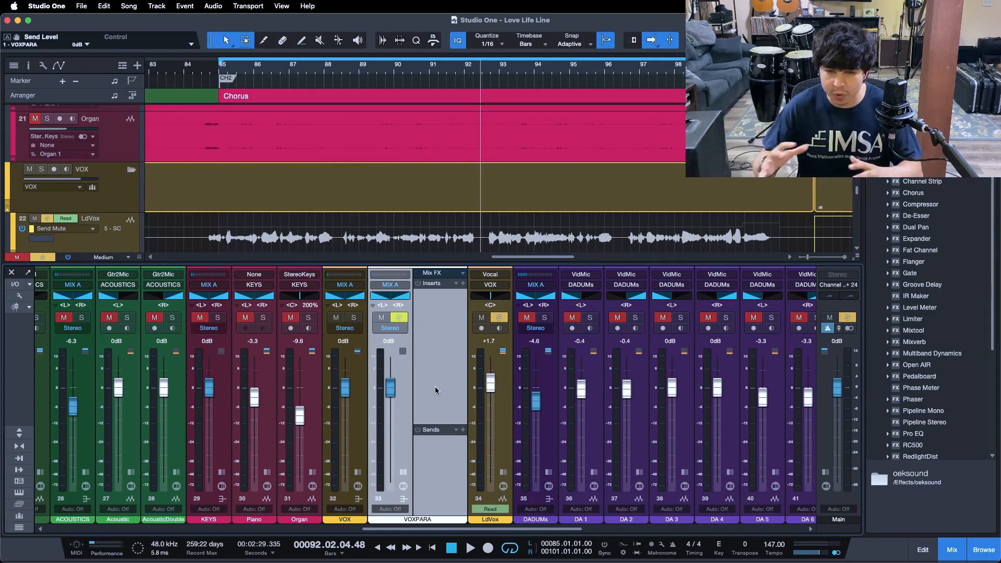
Insert the Fat Channel effect on the VOXPARA bus.
drag(490, 529, 476, 501)
scroll(941, 382, down, 4)
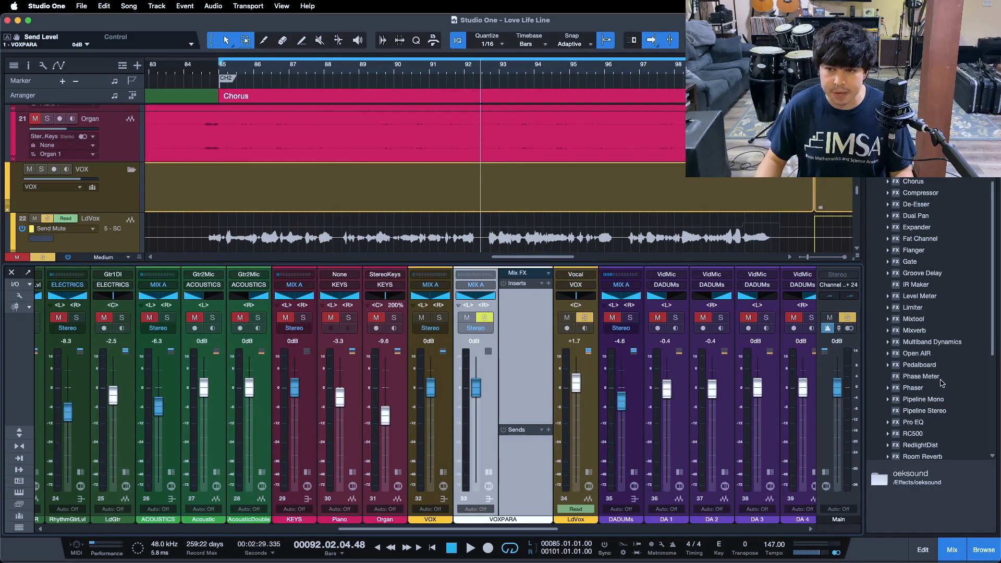
scroll(937, 386, up, 1)
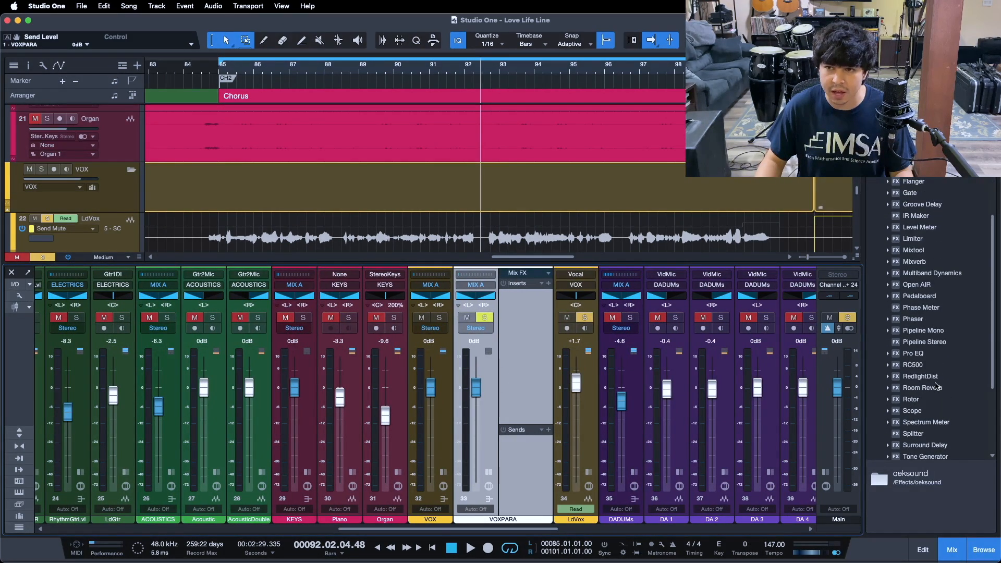
drag(918, 171, 511, 308)
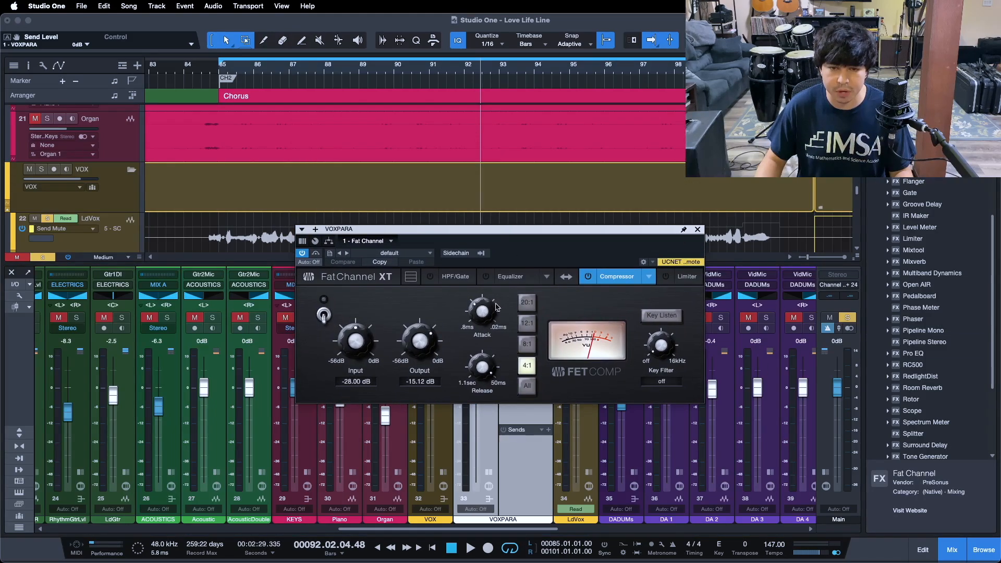
Turn on the Fat Channel's FET compressor, speed up its attack and set its release to 50 ms.
click(589, 276)
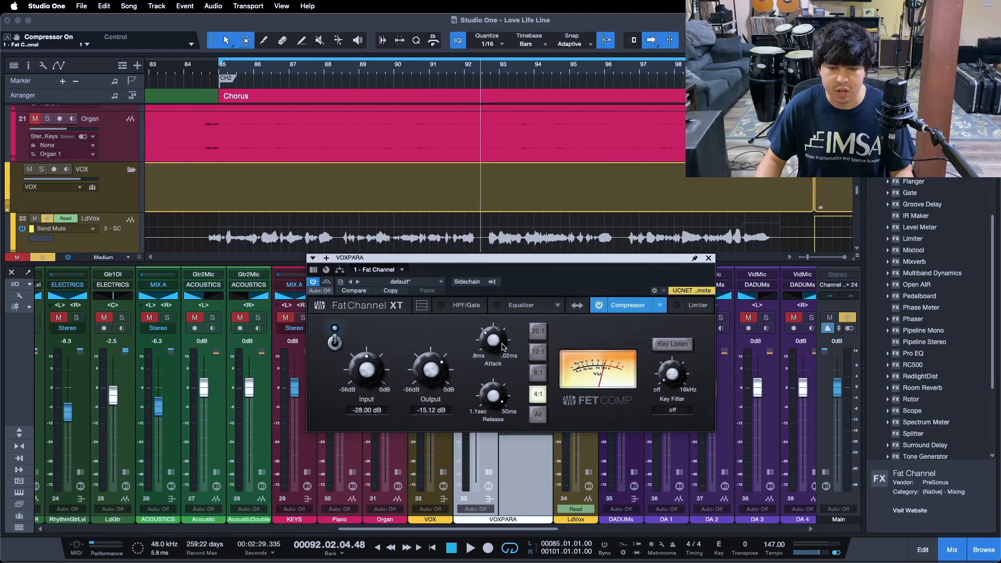
drag(492, 344, 500, 182)
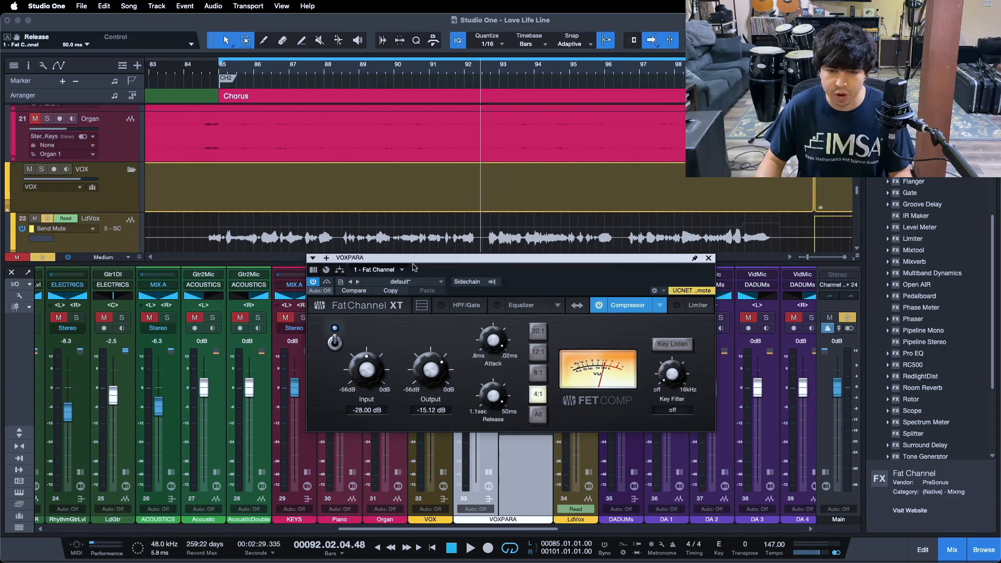
Play the chorus from its start, raising the FET compressor's input to -23.52 dB and lowering its output to -19.60 dB.
key(KP_1)
scroll(492, 240, down, 5)
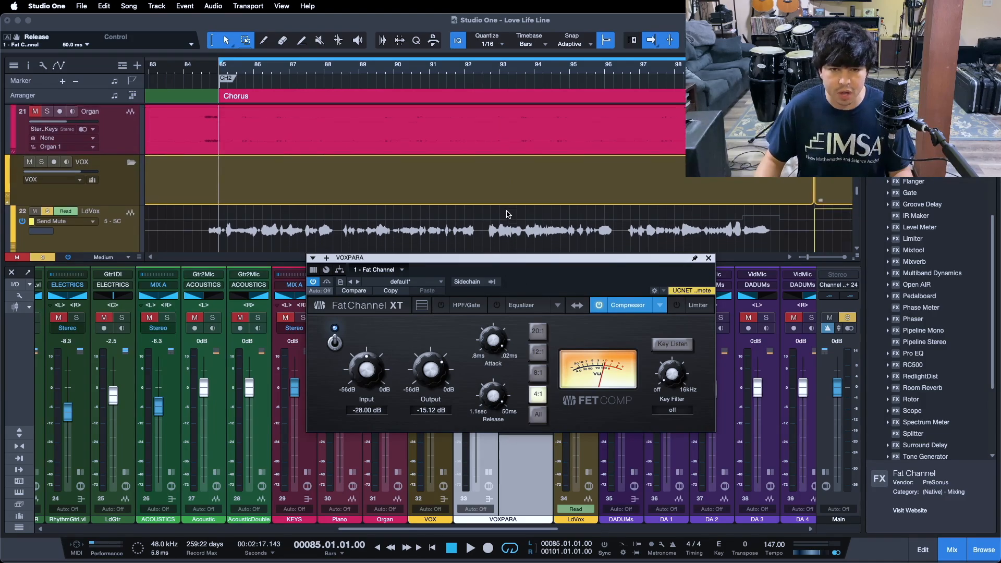
scroll(506, 214, up, 1)
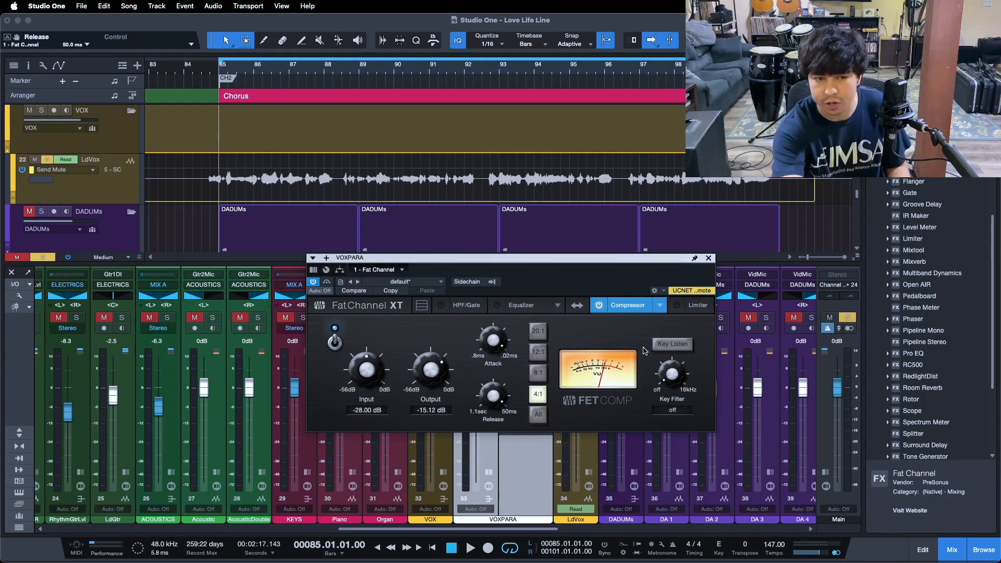
key(space)
scroll(367, 380, up, 4)
scroll(430, 378, down, 1)
scroll(429, 378, down, 3)
scroll(381, 371, up, 2)
scroll(381, 371, up, 2)
scroll(433, 367, down, 4)
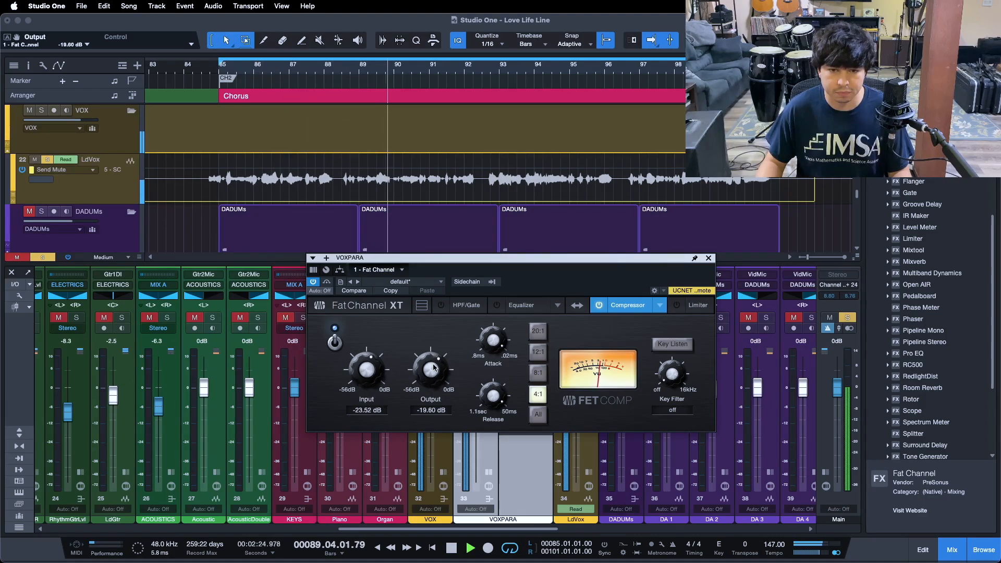
Drive the compressor harder by raising the input to -17.92 dB and lowering the output to -24.64 dB.
scroll(365, 379, up, 4)
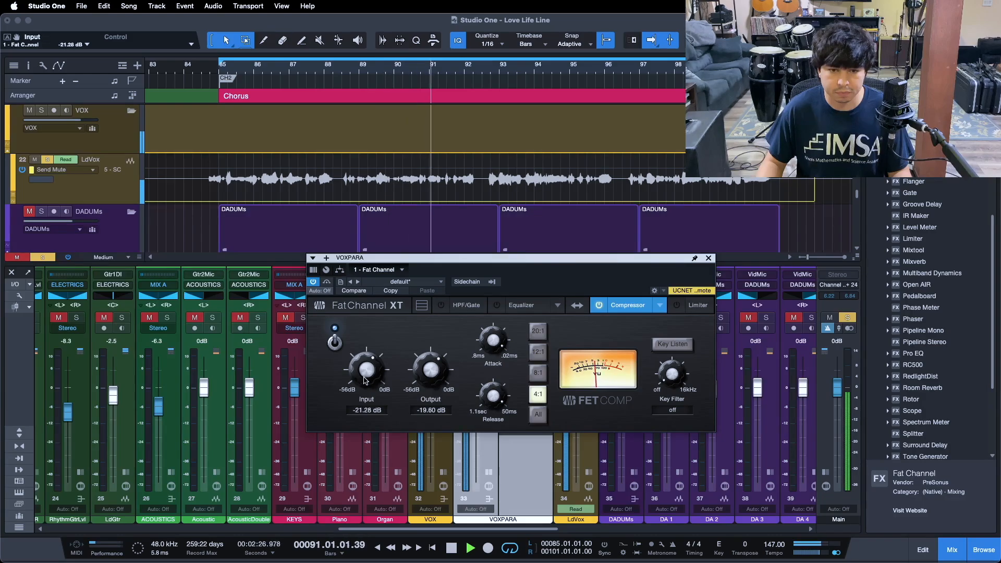
scroll(430, 369, down, 4)
scroll(367, 369, up, 4)
scroll(417, 372, down, 1)
scroll(417, 372, down, 3)
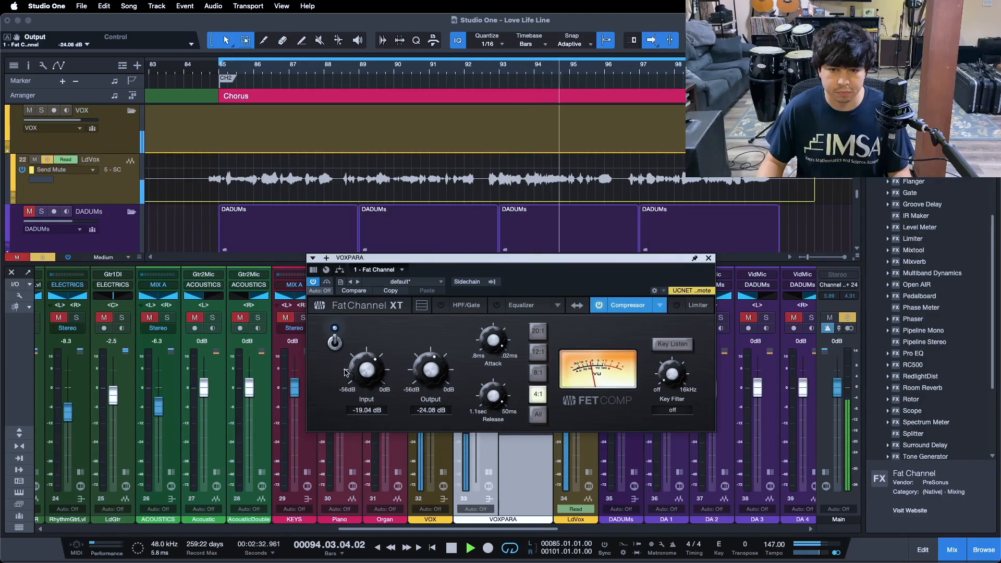
scroll(367, 373, up, 1)
scroll(420, 372, down, 1)
Replay the chorus, fine-tune the compressor's input to -16.80 dB and output to -26.32 dB, and stop playback.
key(space)
key(space)
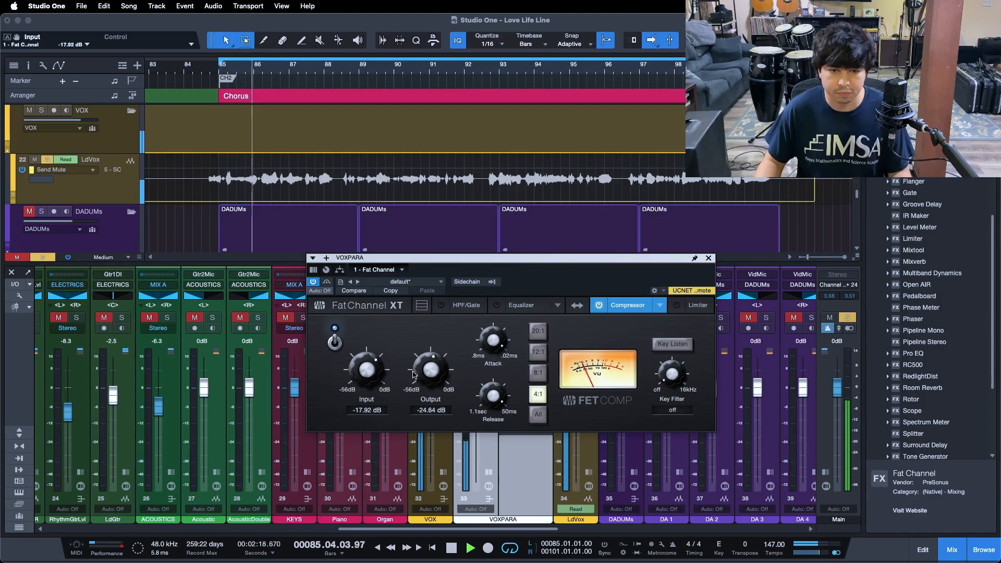
drag(420, 375, 420, 372)
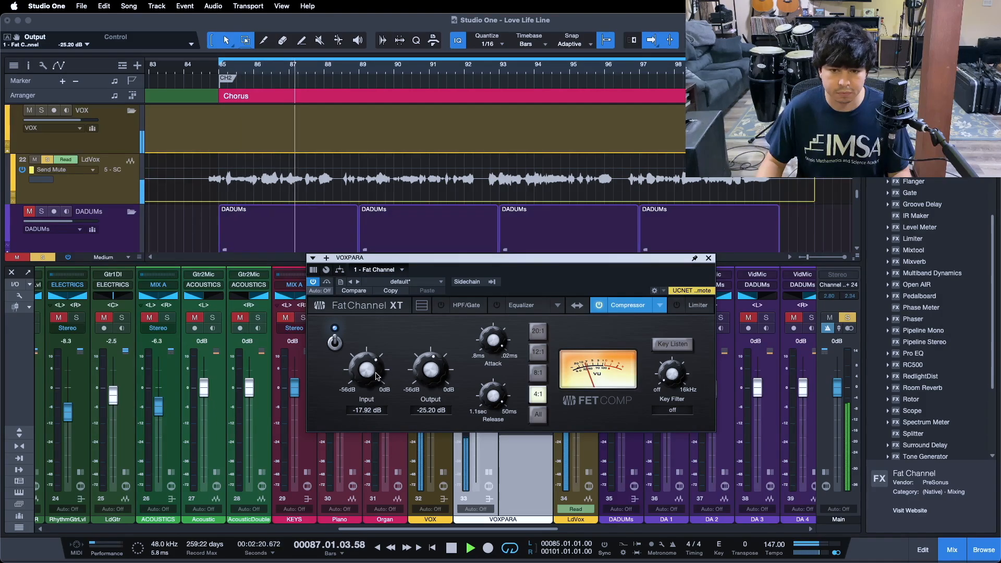
scroll(417, 374, down, 1)
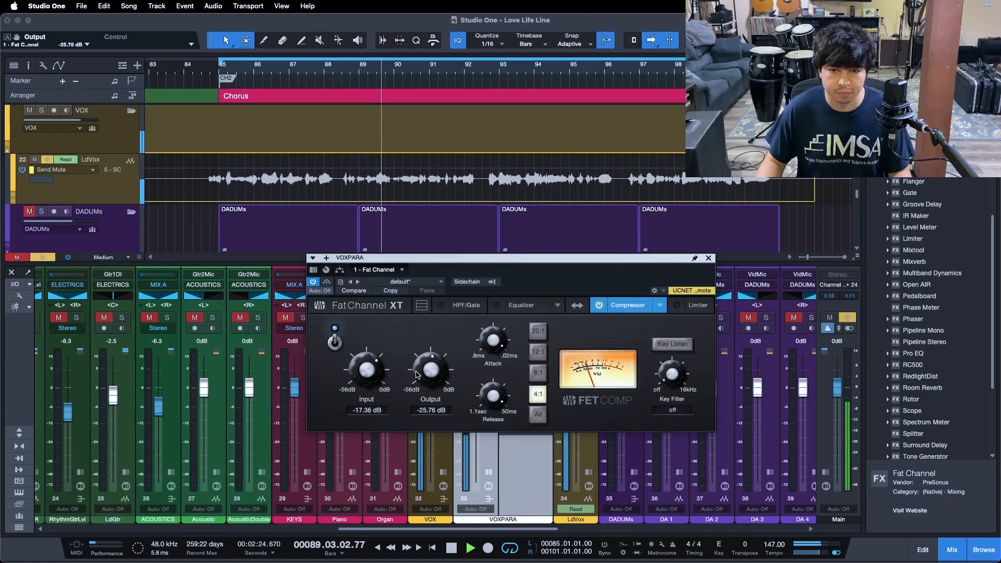
key(space)
key(space)
scroll(415, 374, down, 1)
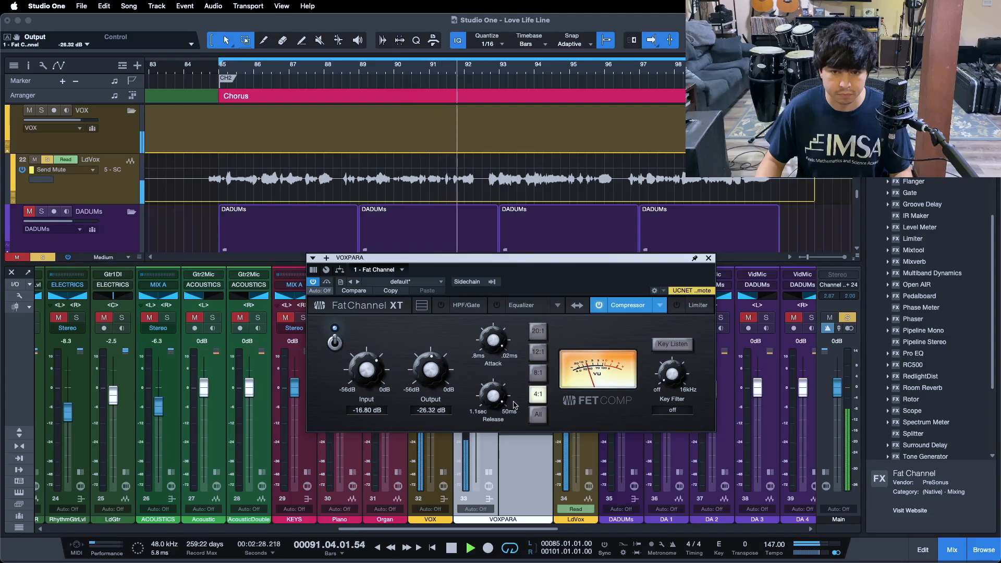
key(space)
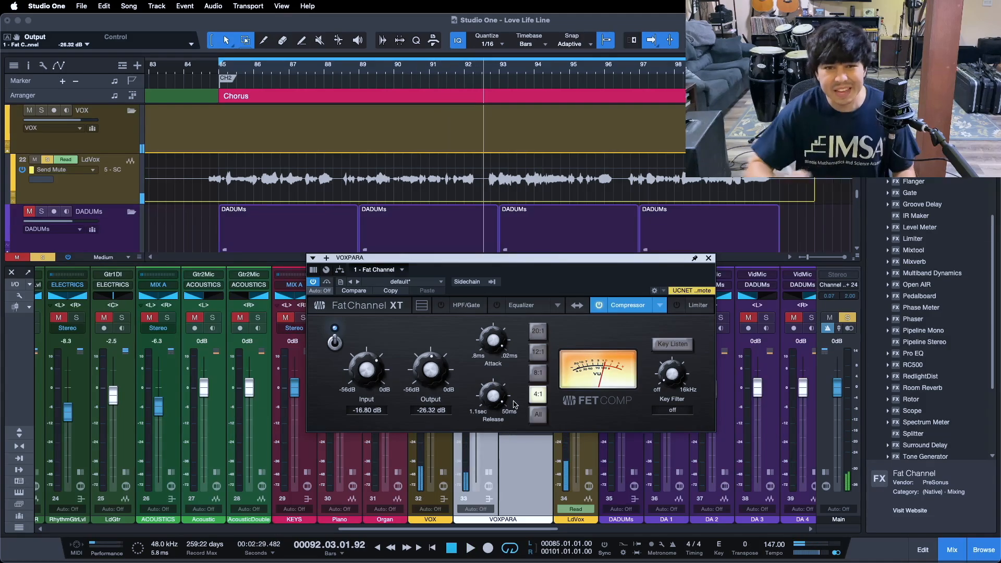
Close the Fat Channel window and pull the VOXPARA bus volume all the way down to -∞.
scroll(535, 219, down, 2)
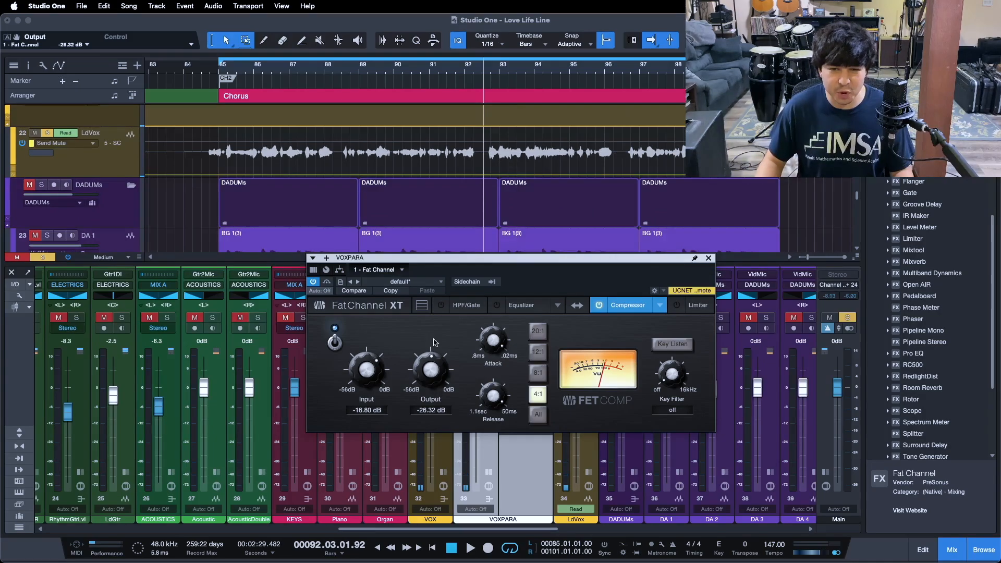
drag(567, 286, 535, 253)
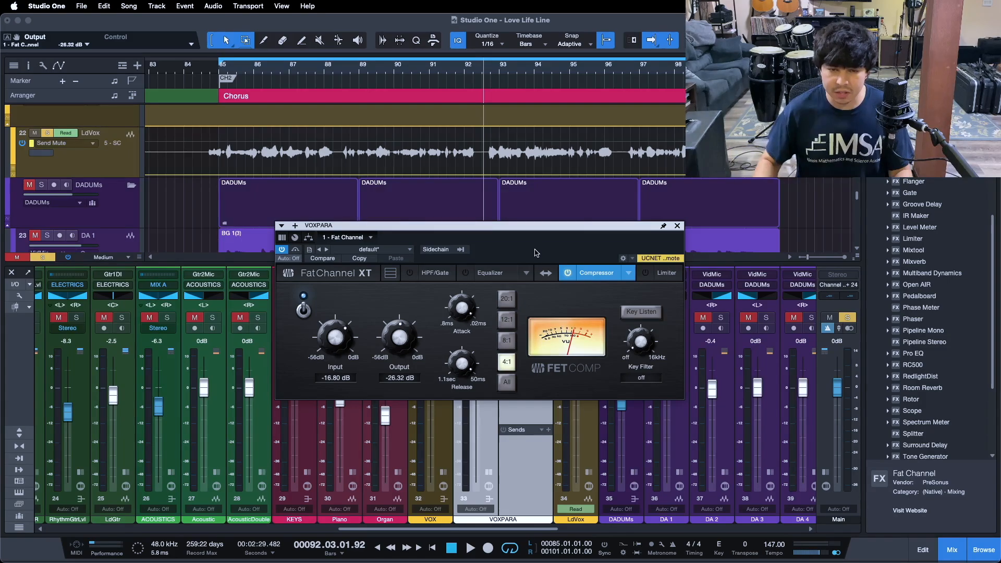
click(676, 227)
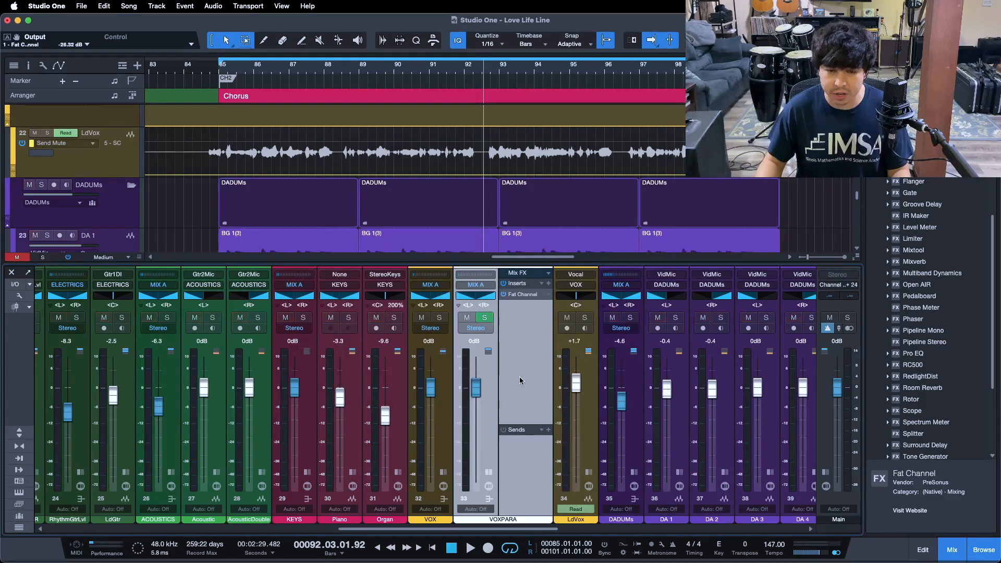
drag(480, 406, 480, 467)
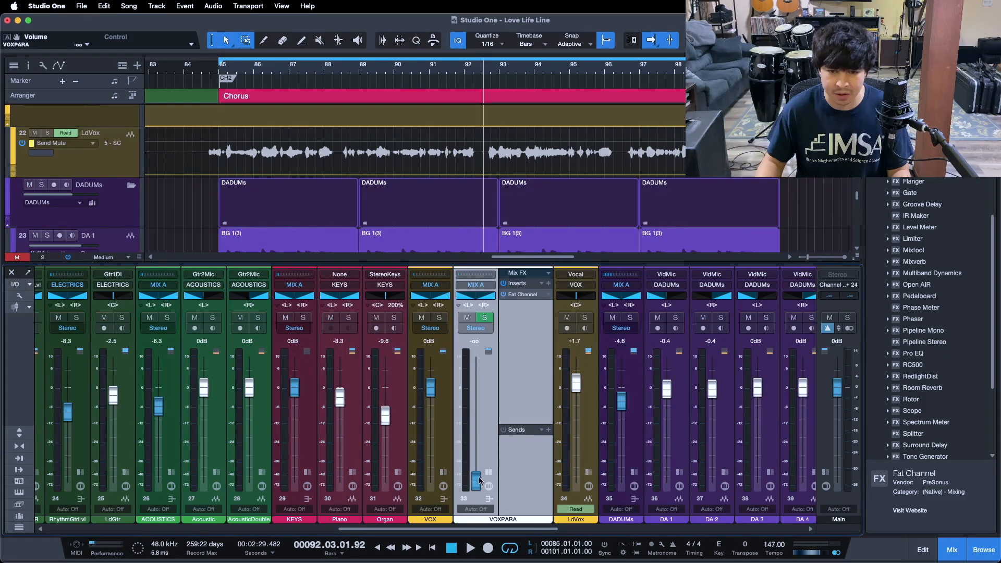
click(487, 469)
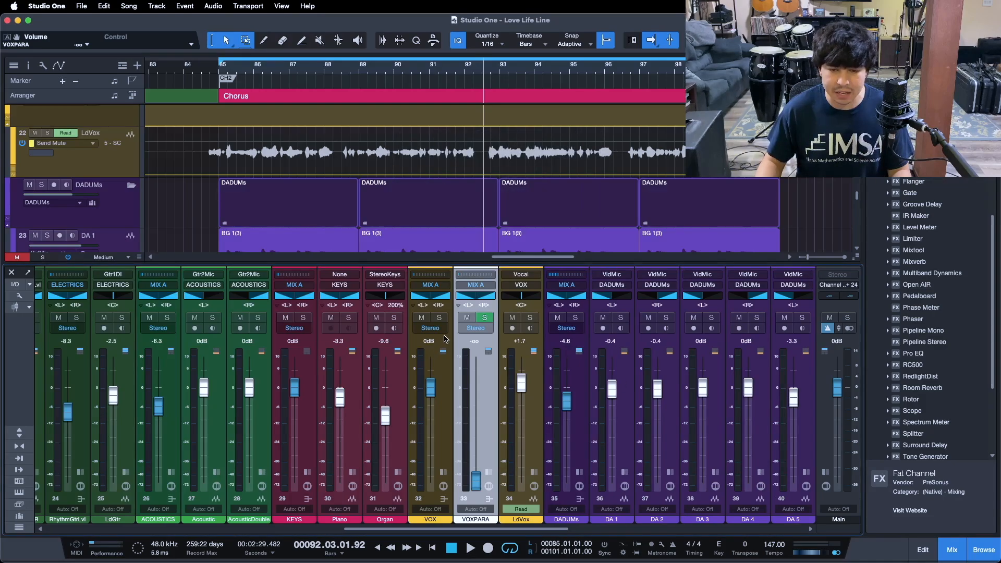
Solo the VOX bus and play the chorus from its start.
click(439, 318)
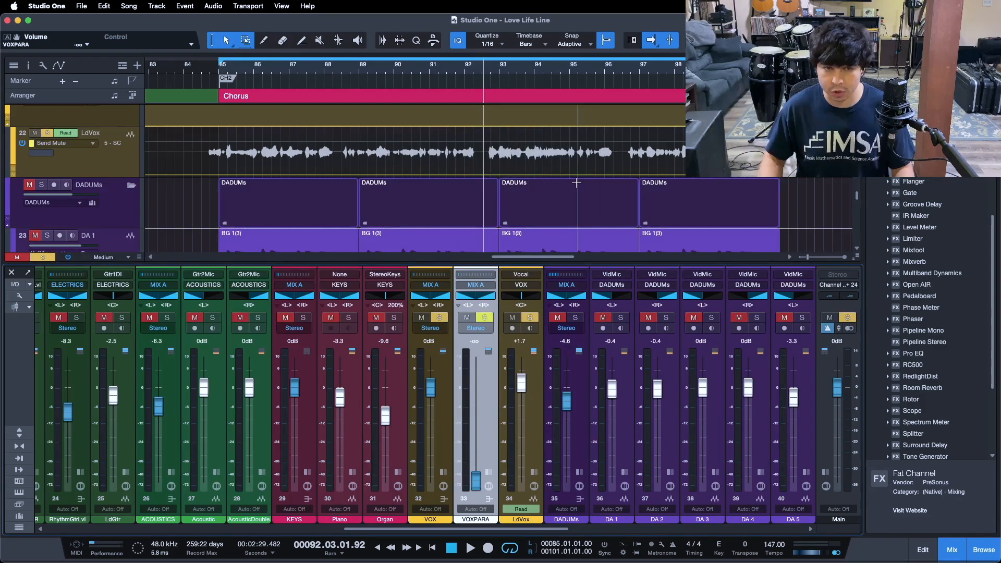
key(space)
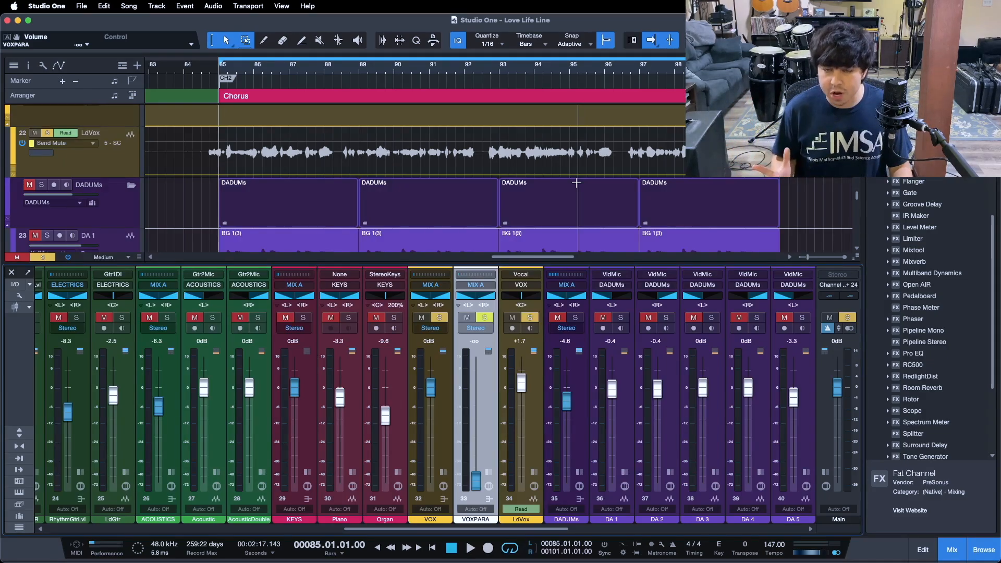
key(space)
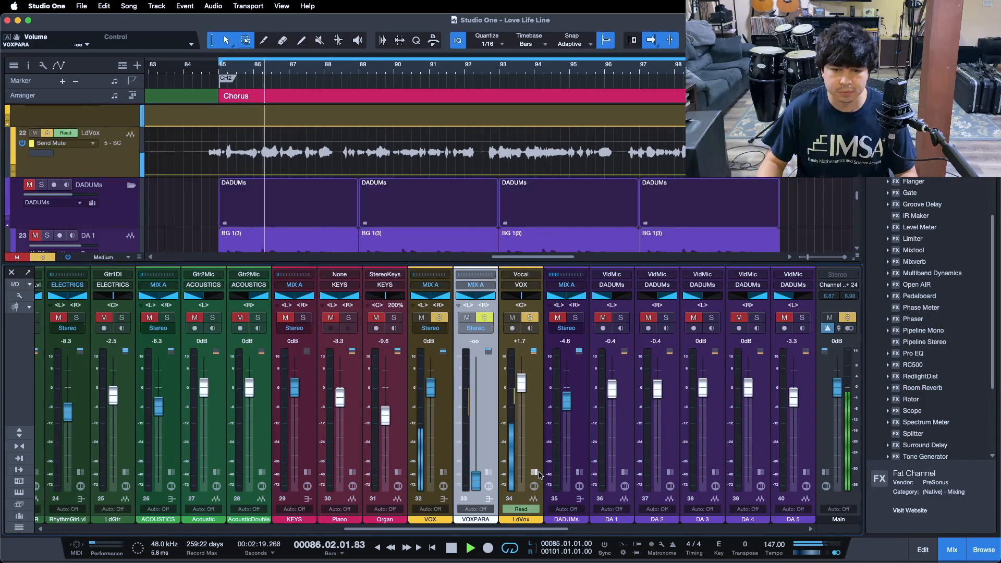
Blend in the parallel signal by gradually raising the VOXPARA bus volume to -20.0 dB during playback.
click(533, 498)
drag(476, 489, 476, 478)
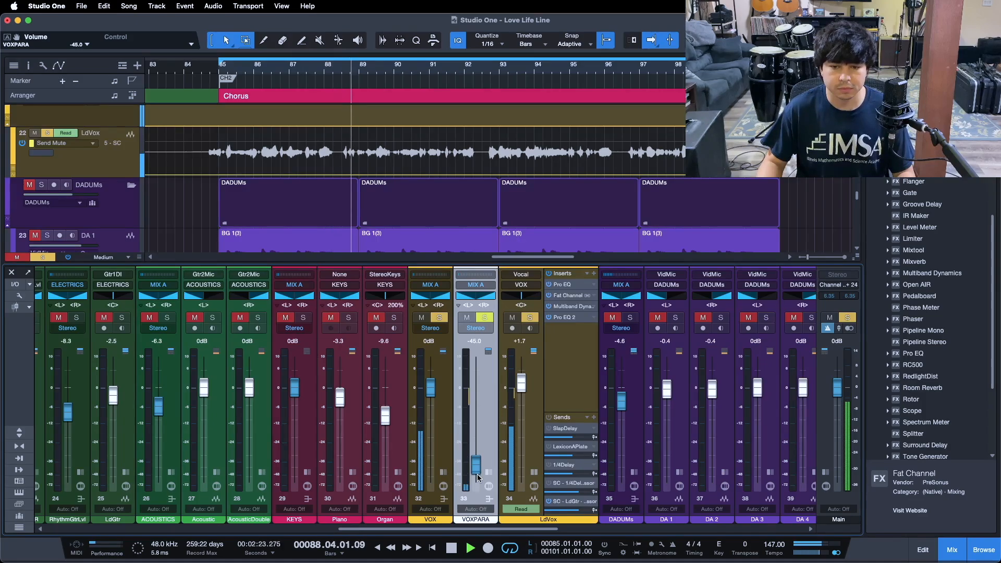
scroll(477, 474, up, 5)
scroll(477, 474, up, 3)
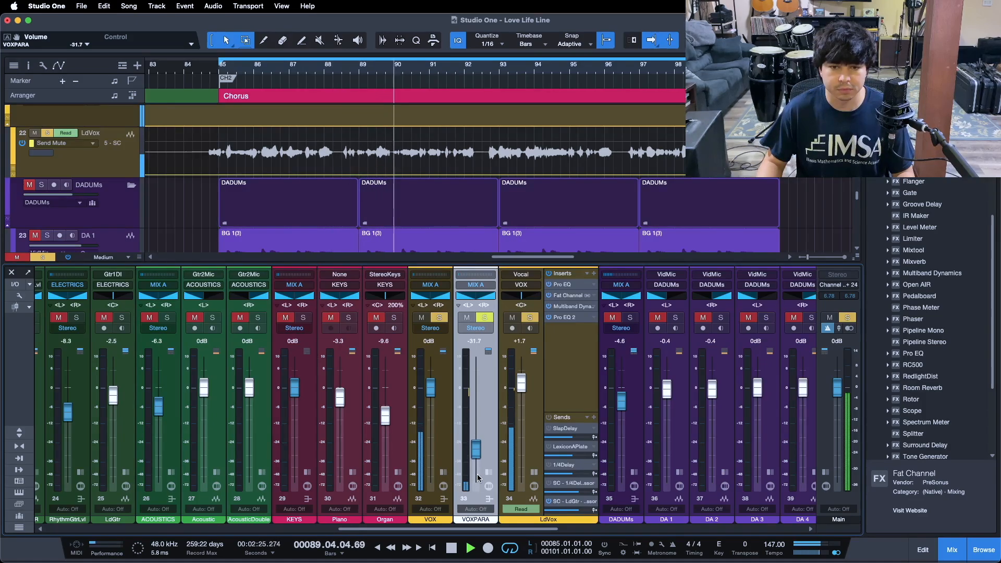
scroll(477, 474, up, 3)
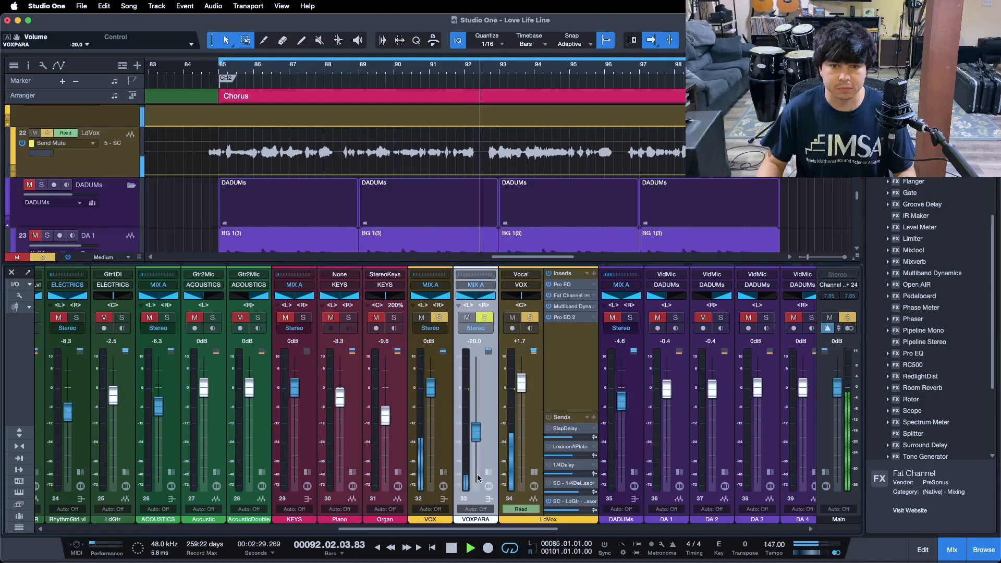
Show the VOX bus's sends and compare the chorus with its VOXPARA send switched off and on.
click(443, 473)
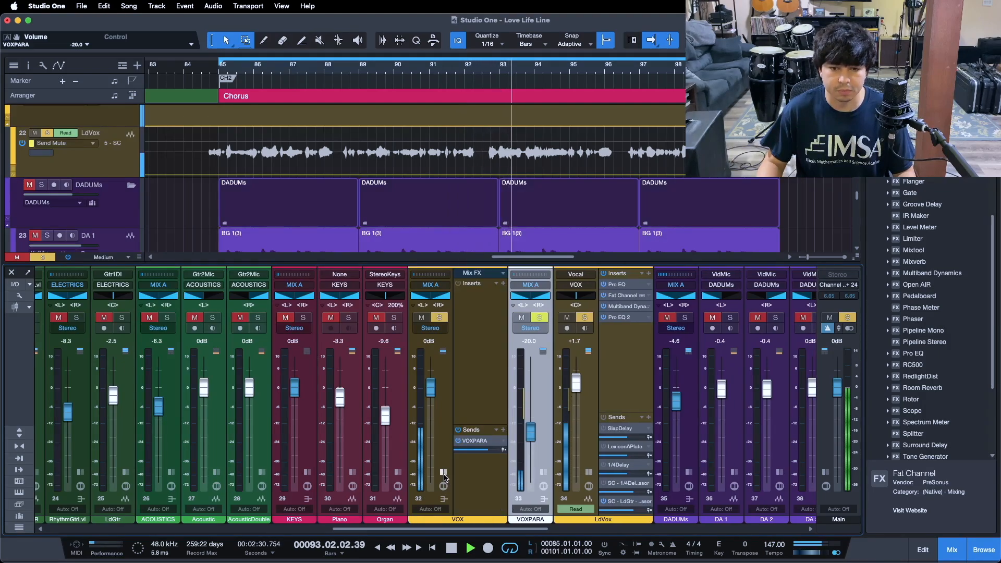
click(459, 442)
key(KP_1)
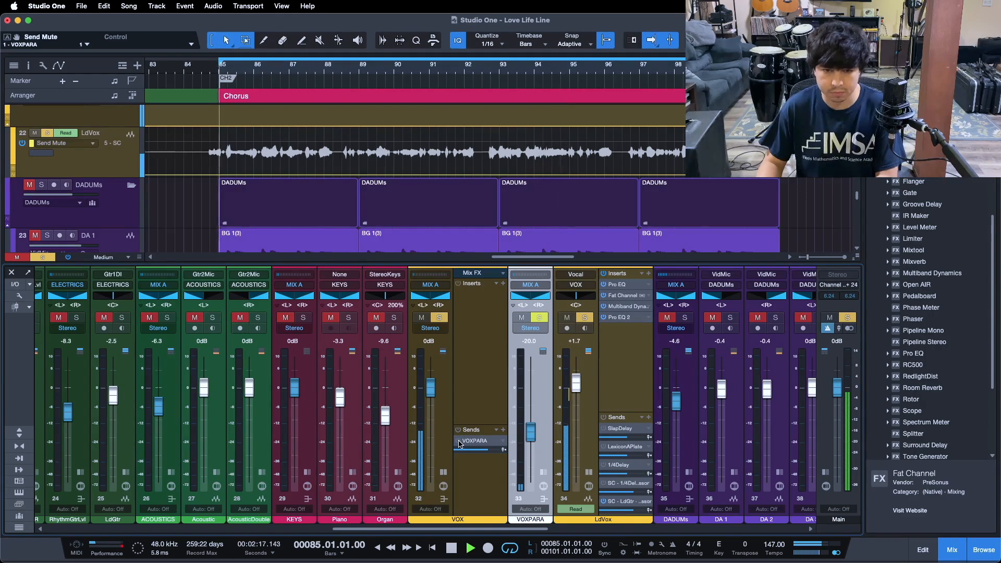
drag(464, 529, 476, 530)
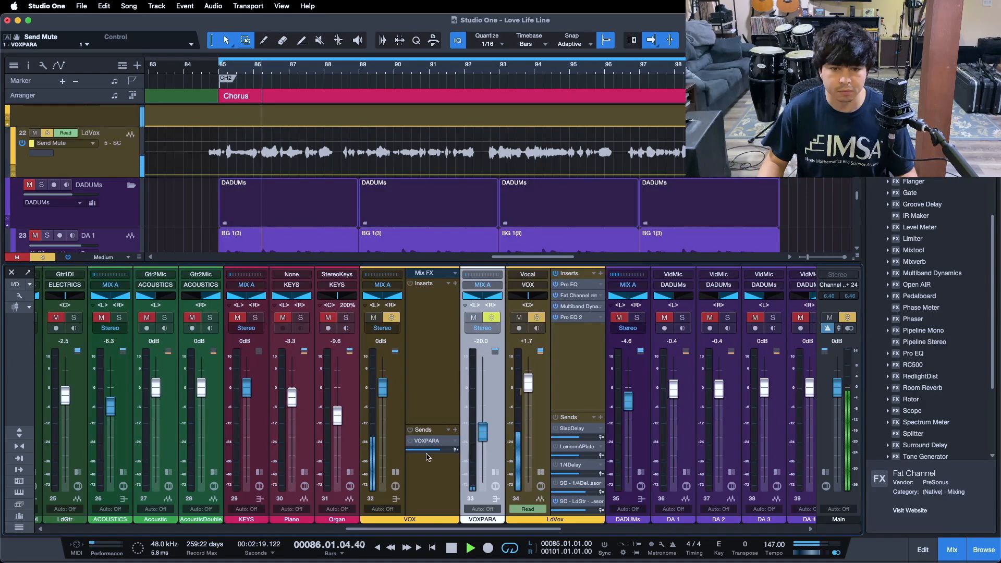
click(409, 442)
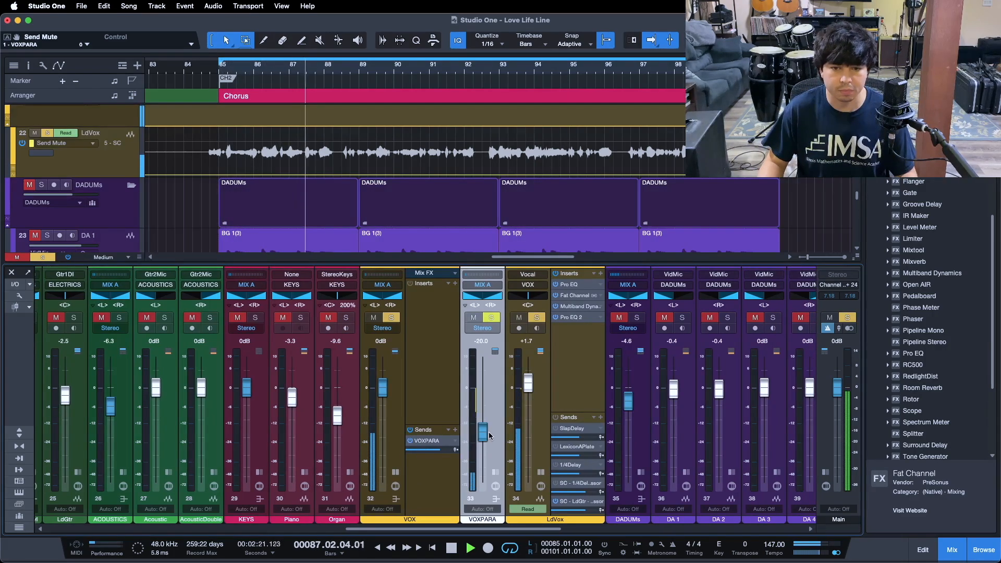
Raise the VOXPARA bus volume to -9.6 dB in stages, toggling the VOX send between adjustments to compare.
drag(482, 432, 484, 426)
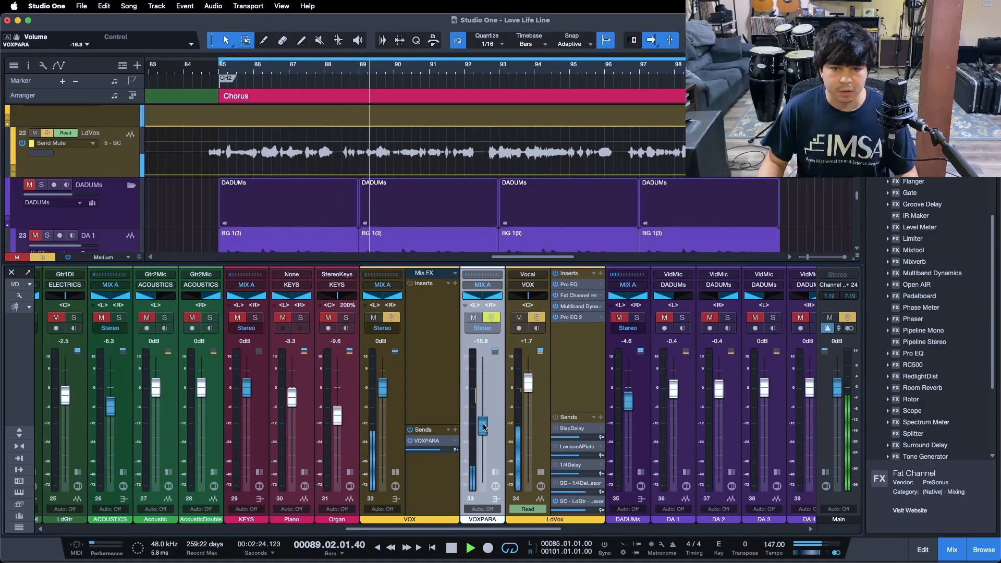
click(409, 442)
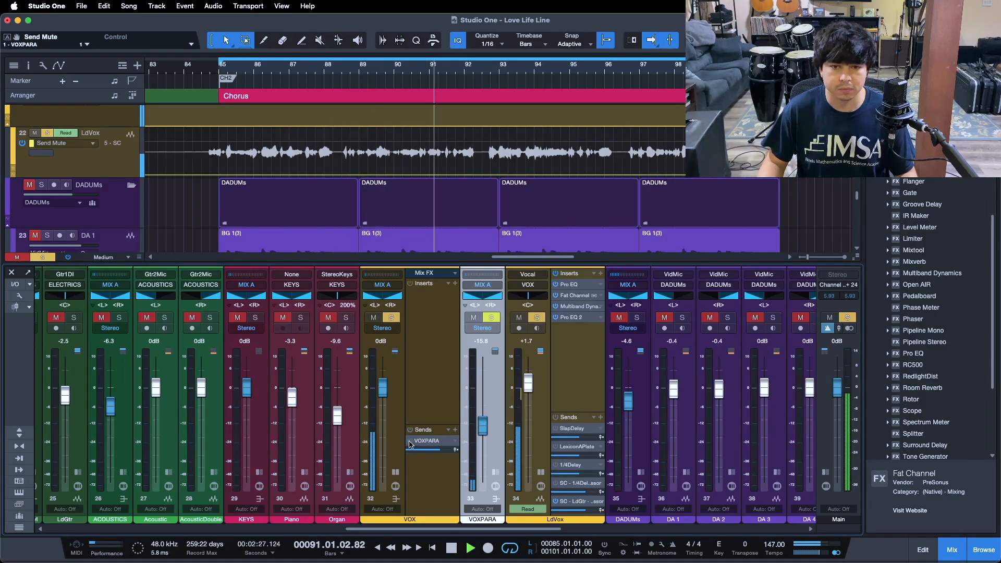
drag(486, 437, 486, 433)
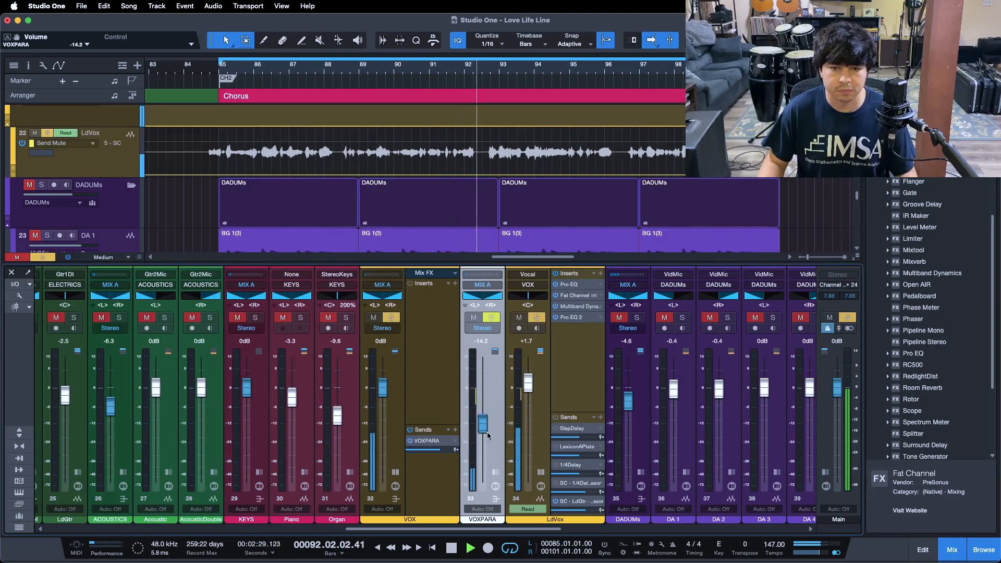
click(411, 442)
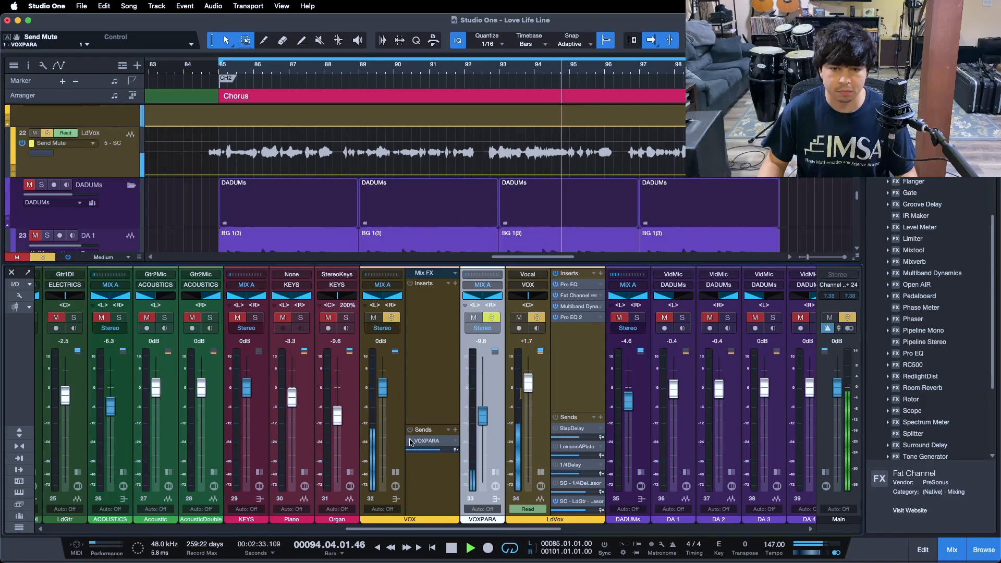
Replay the chorus with the VOXPARA send on, set the bus volume to -7.5 dB and compare by toggling the send.
key(KP_1)
click(411, 442)
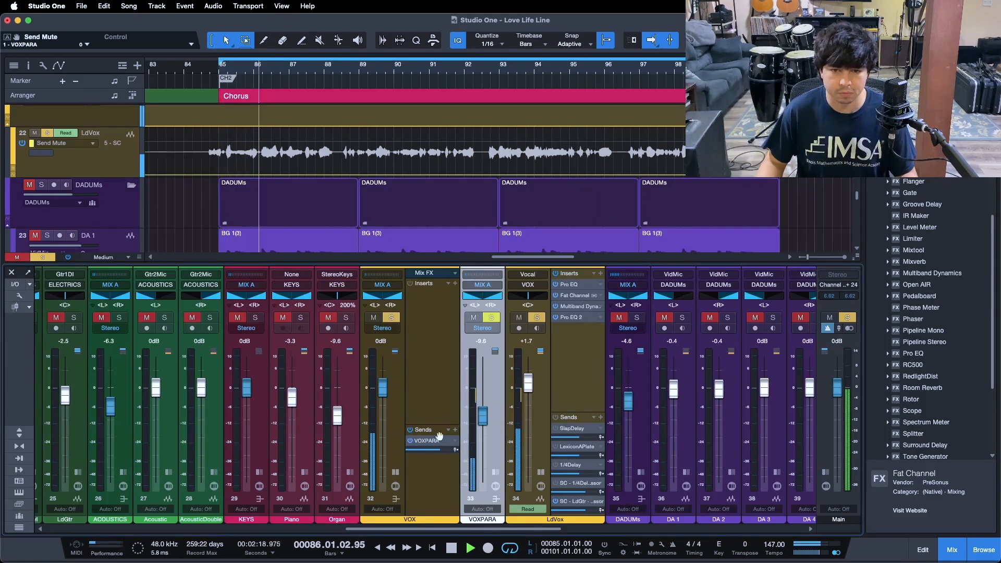
drag(482, 416, 488, 414)
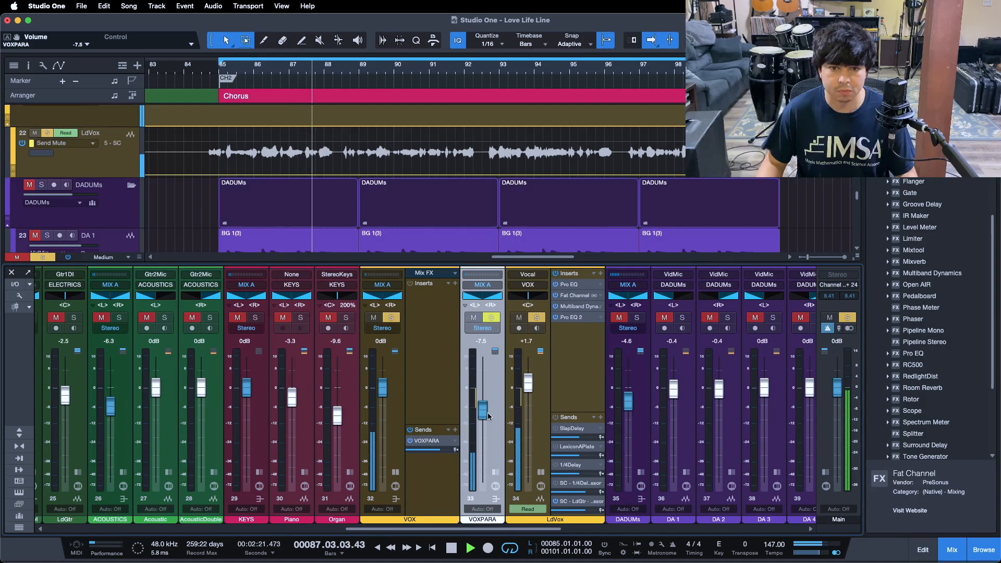
click(410, 441)
click(410, 441)
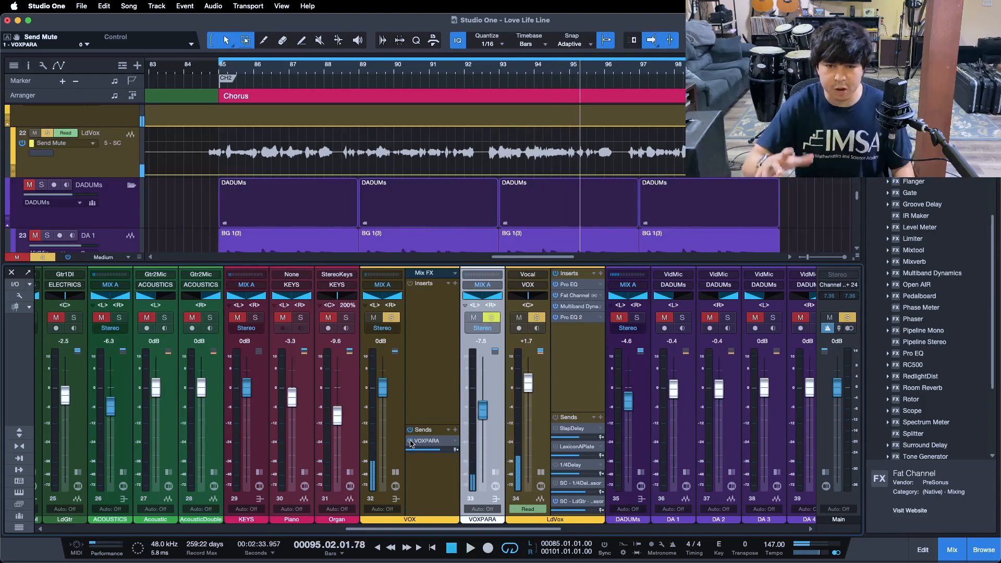
Clear the vocal solo and save the song with the LdVox channel collapsed.
key(s)
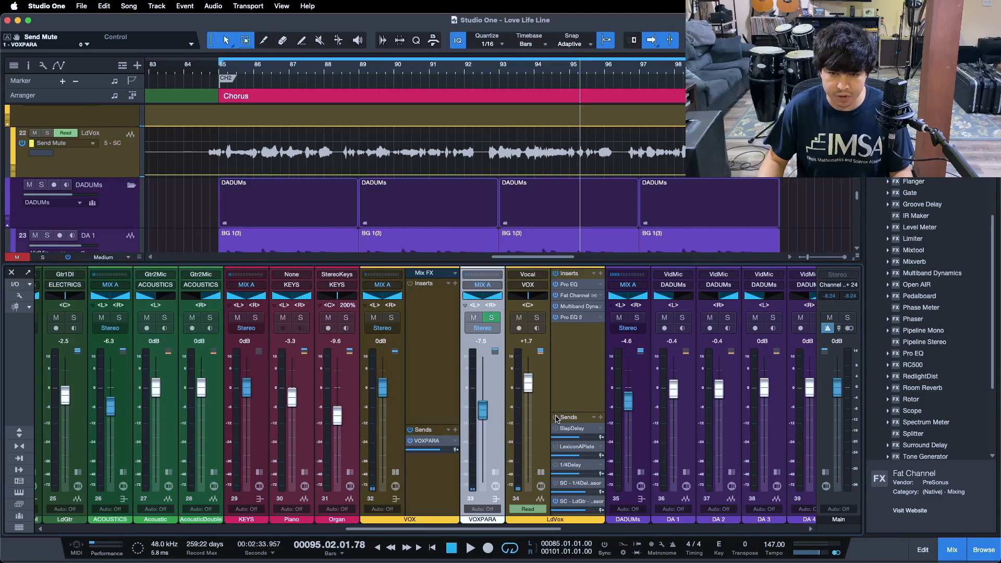
key(super+s)
click(539, 473)
key(super+s)
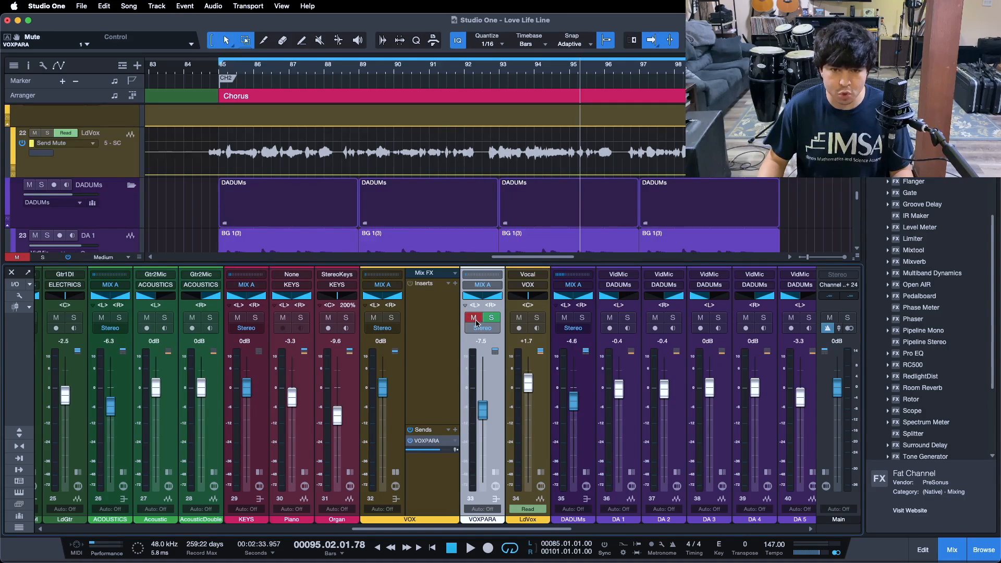
drag(502, 528, 490, 526)
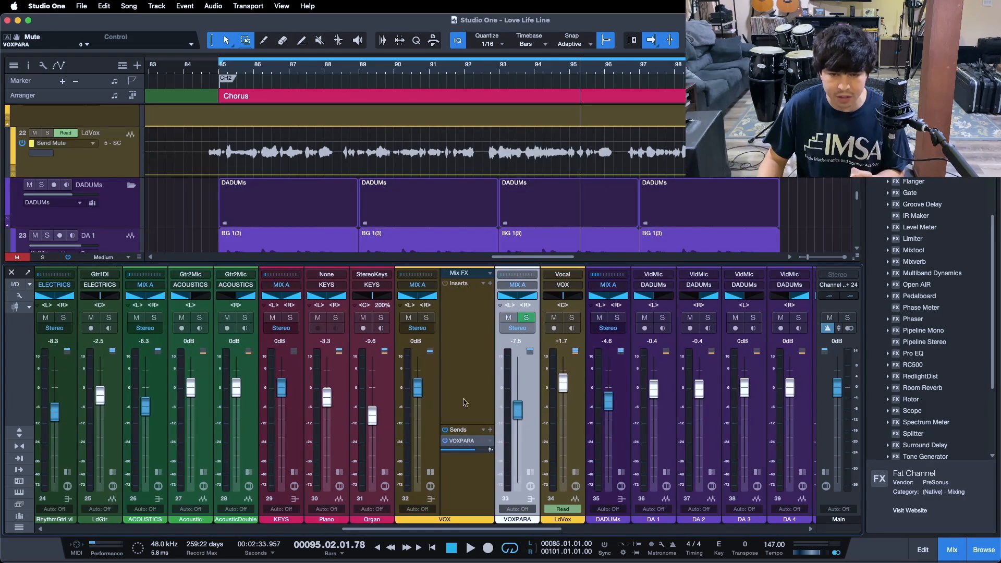
Replay the chorus in the full mix, raise the VOXPARA bus volume to -6.3 dB and compare by muting and unmuting the bus.
key(space)
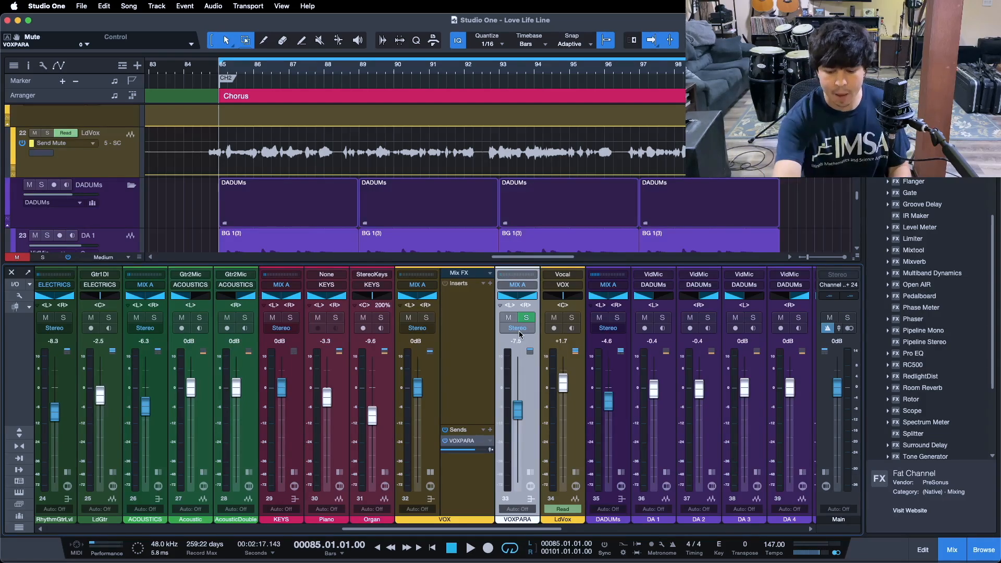
key(space)
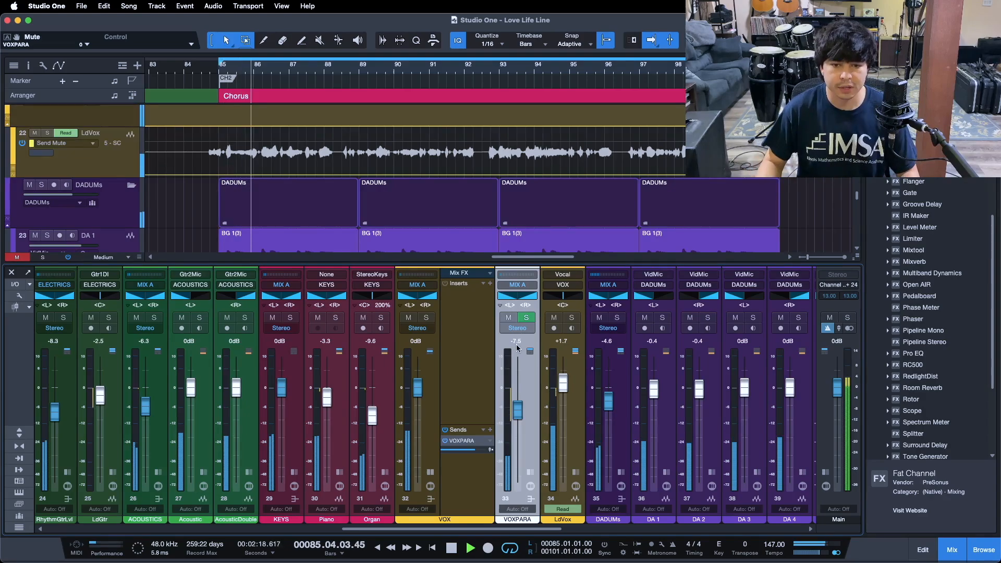
click(508, 319)
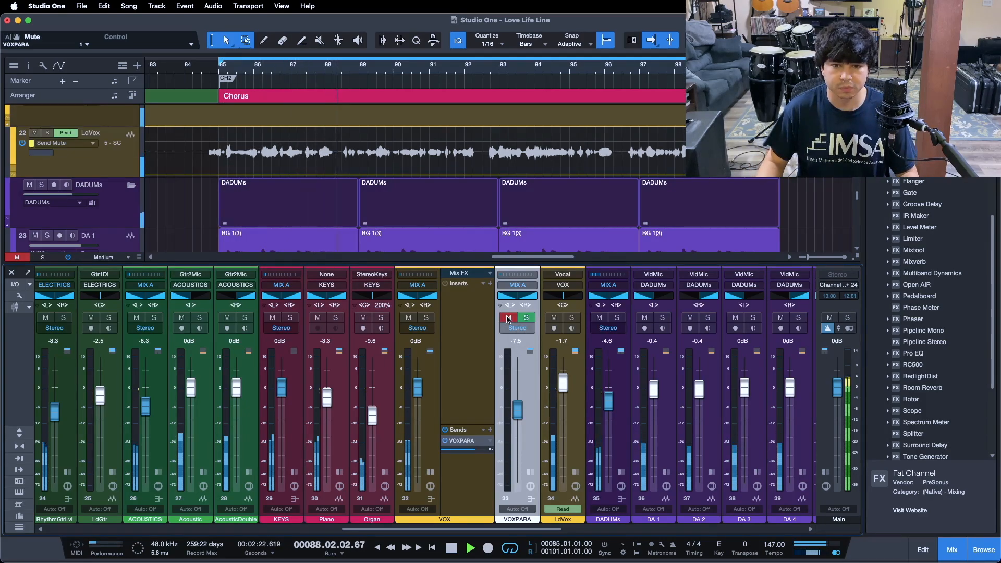
click(508, 318)
drag(518, 412, 517, 408)
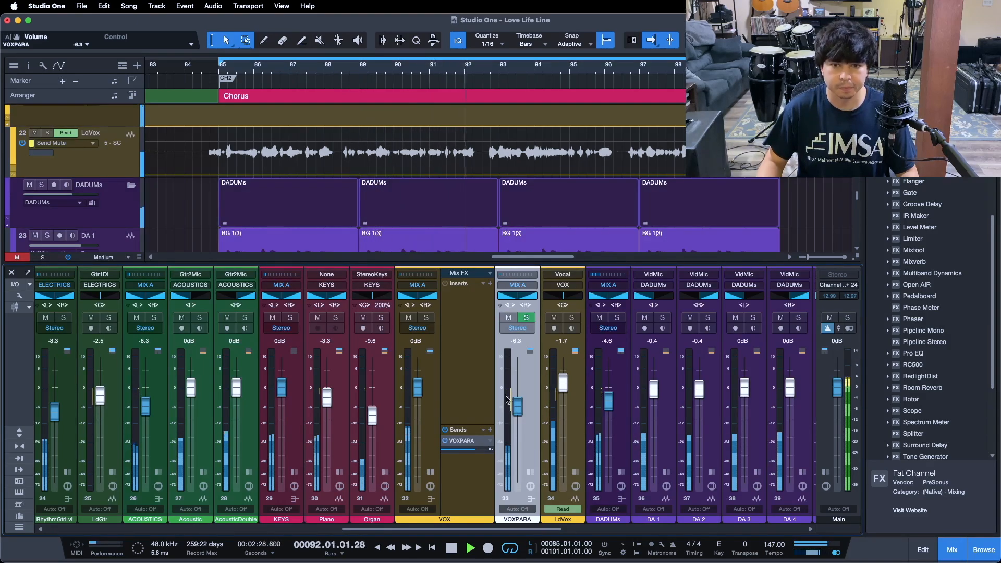
click(508, 318)
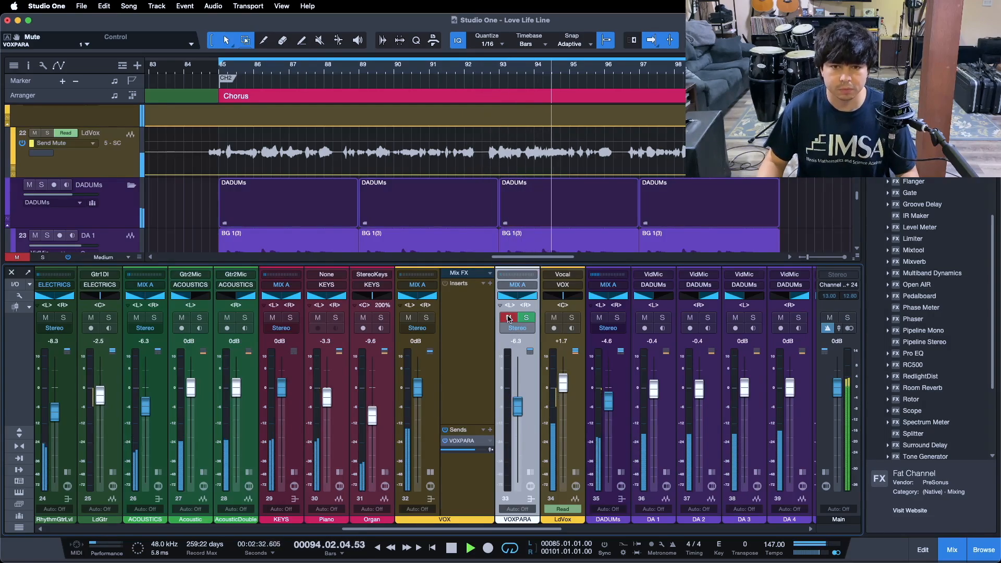
click(508, 318)
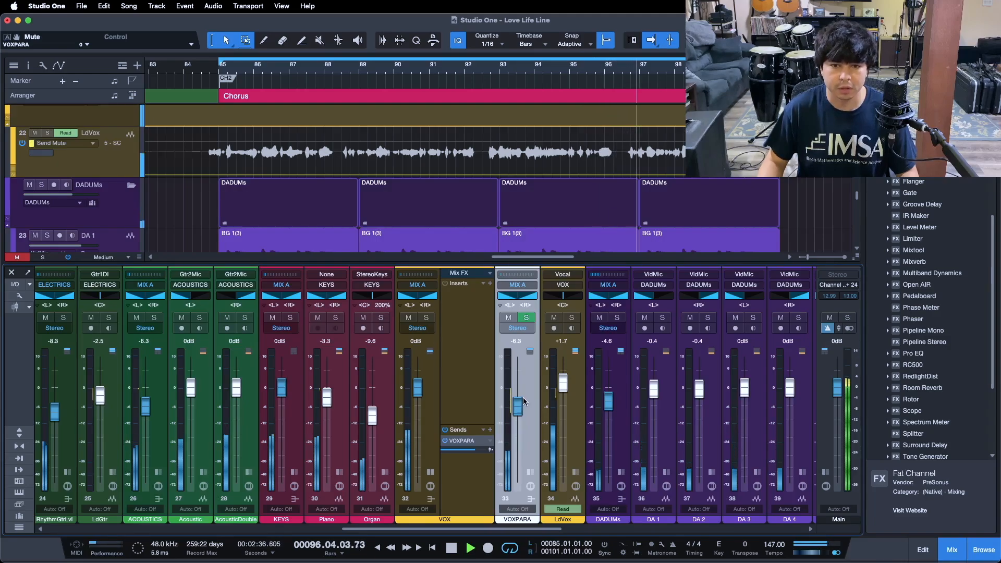
Raise the VOXPARA bus volume to -5.8 dB and compare the chorus with the bus muted and unmuted.
scroll(524, 401, right, 1)
scroll(522, 396, up, 1)
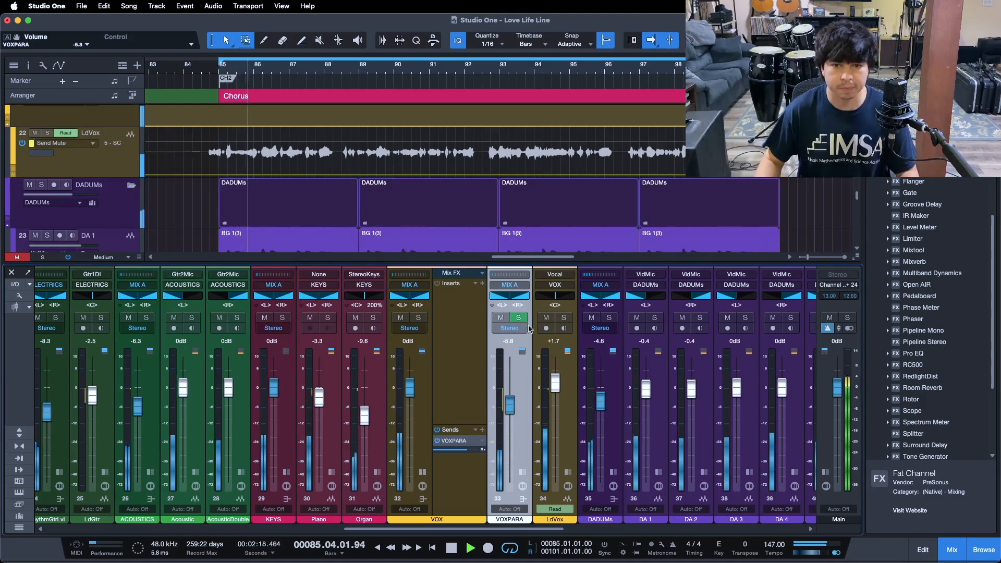
click(500, 318)
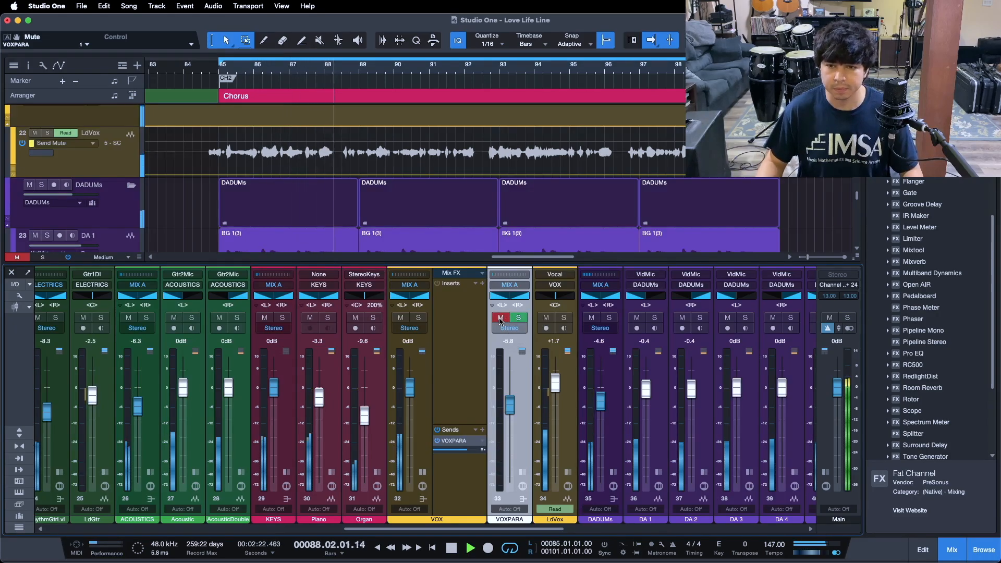
click(499, 318)
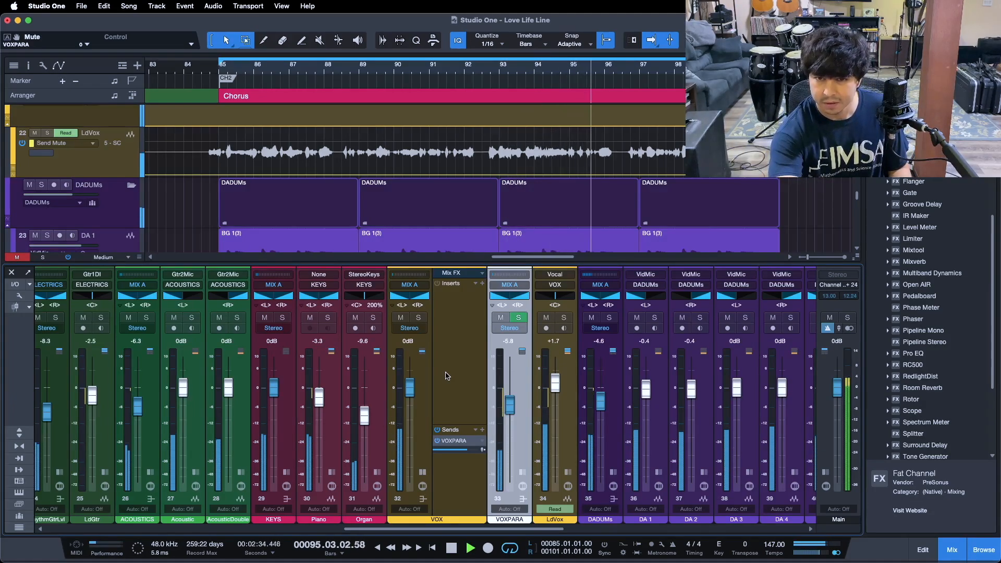
key(space)
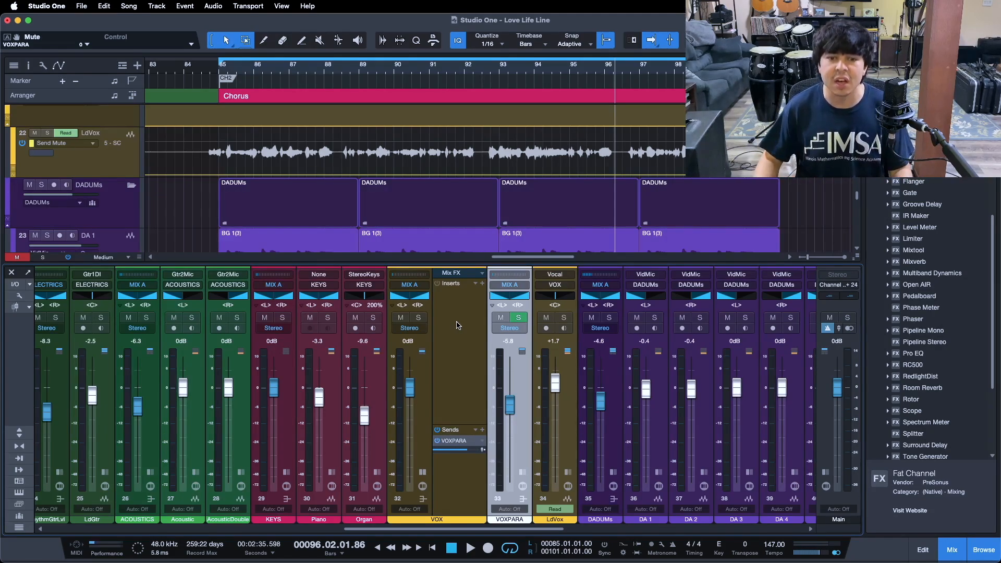
Collapse the VOX channel, expand VOXPARA and show its Fat Channel compressor above the mixer while the chorus plays.
click(422, 471)
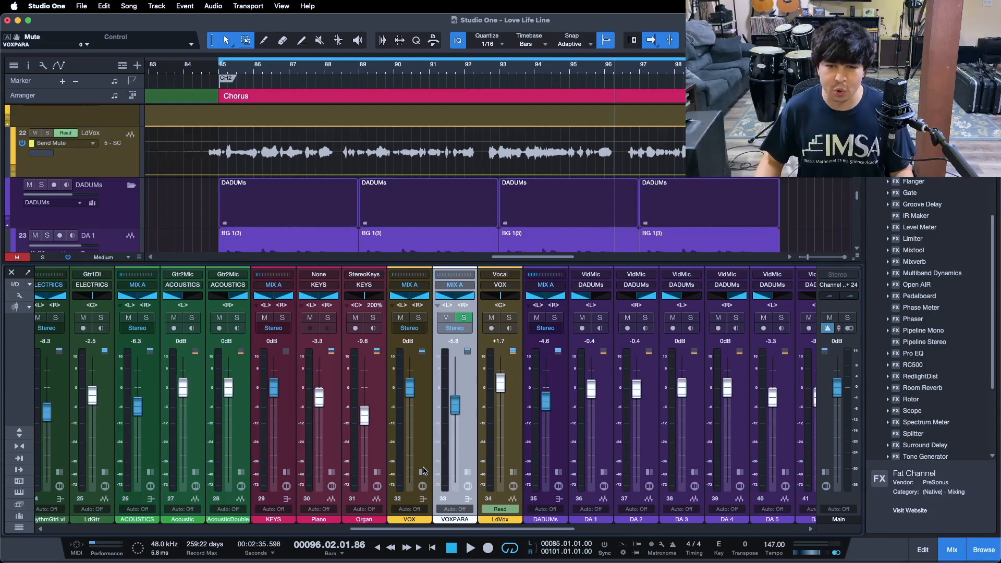
click(467, 472)
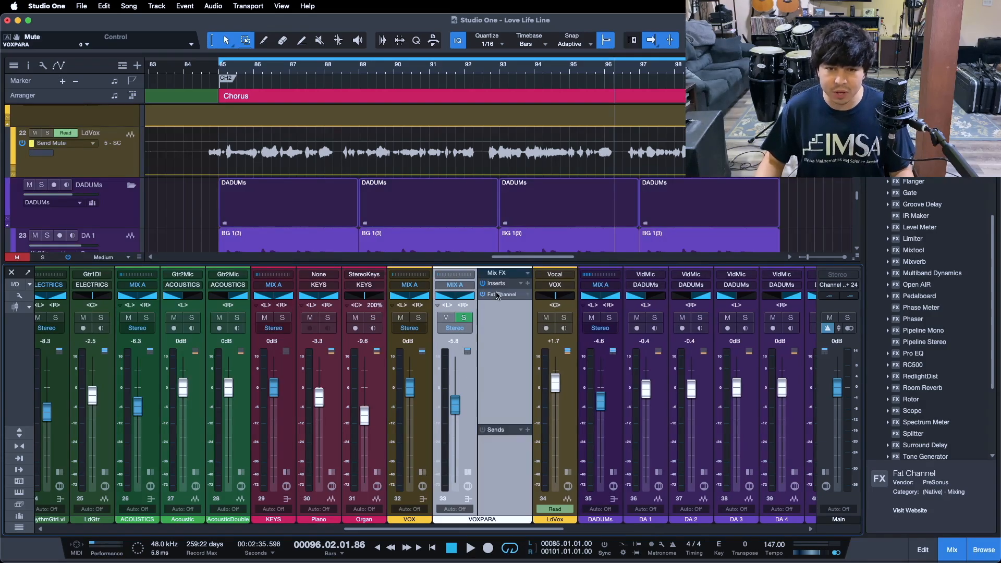
click(497, 295)
drag(515, 247, 540, 265)
key(KP_1)
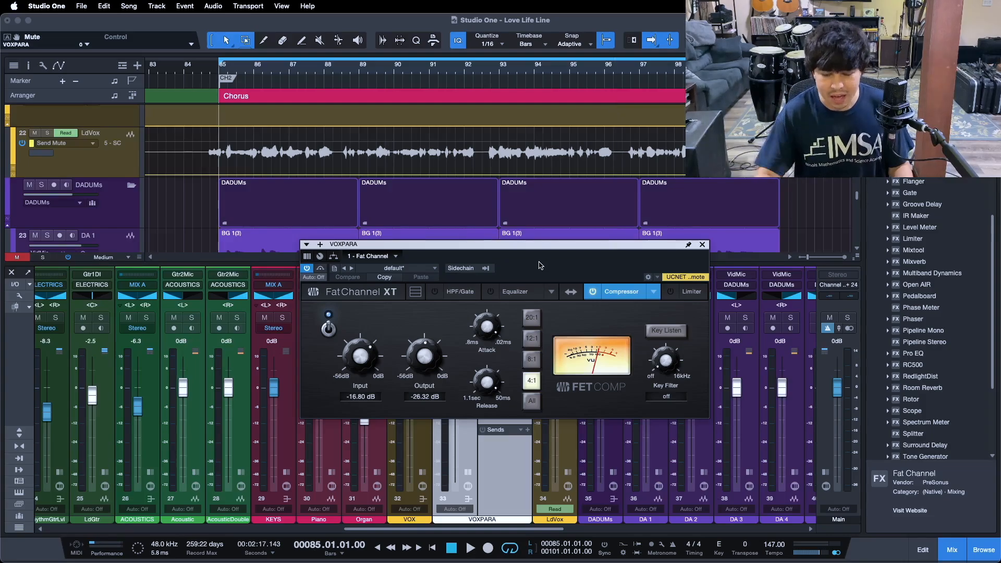
key(space)
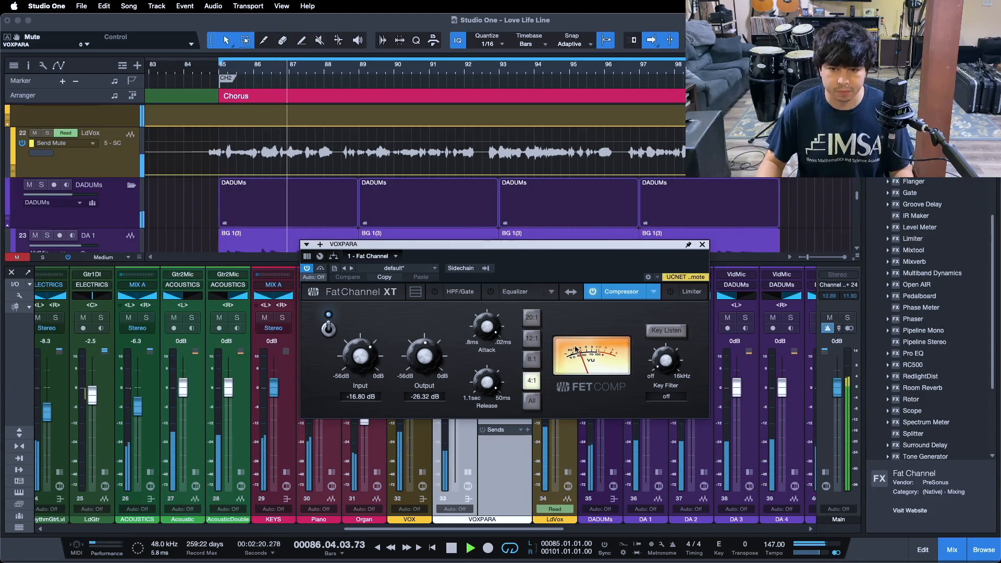
drag(546, 244, 534, 127)
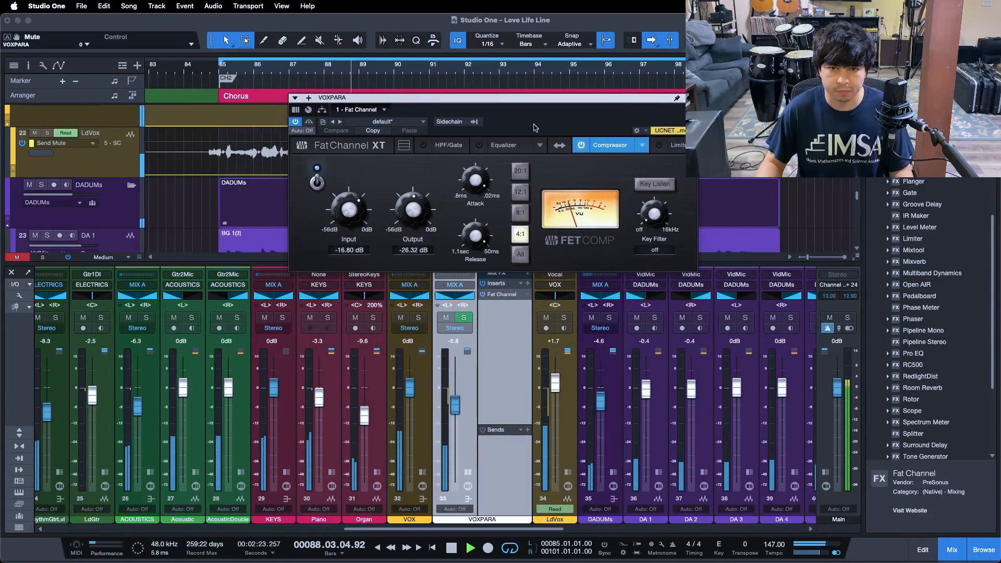
Compare the chorus with VOXPARA muted and unmuted, and lower the bus volume to -6.3 dB.
click(445, 318)
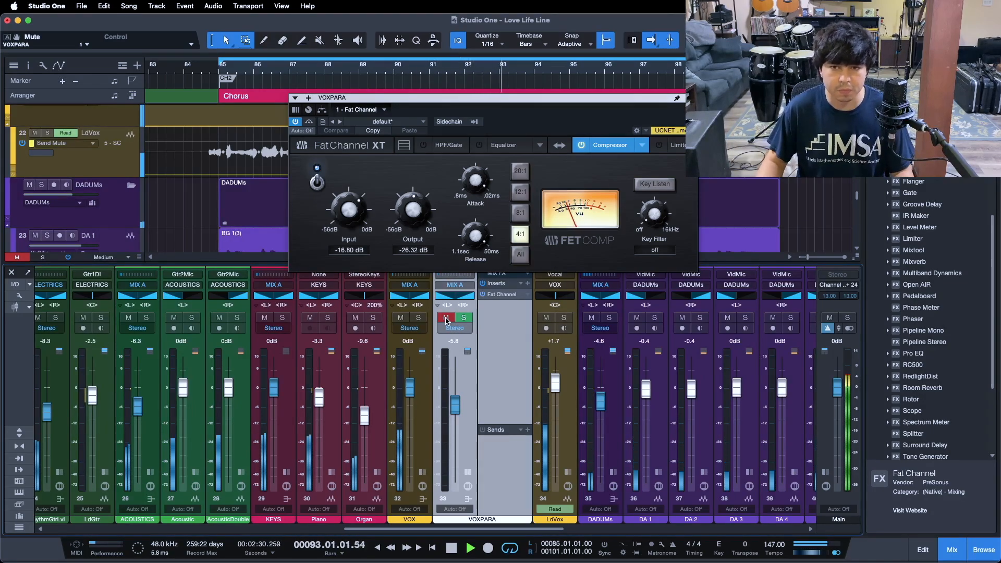
click(445, 319)
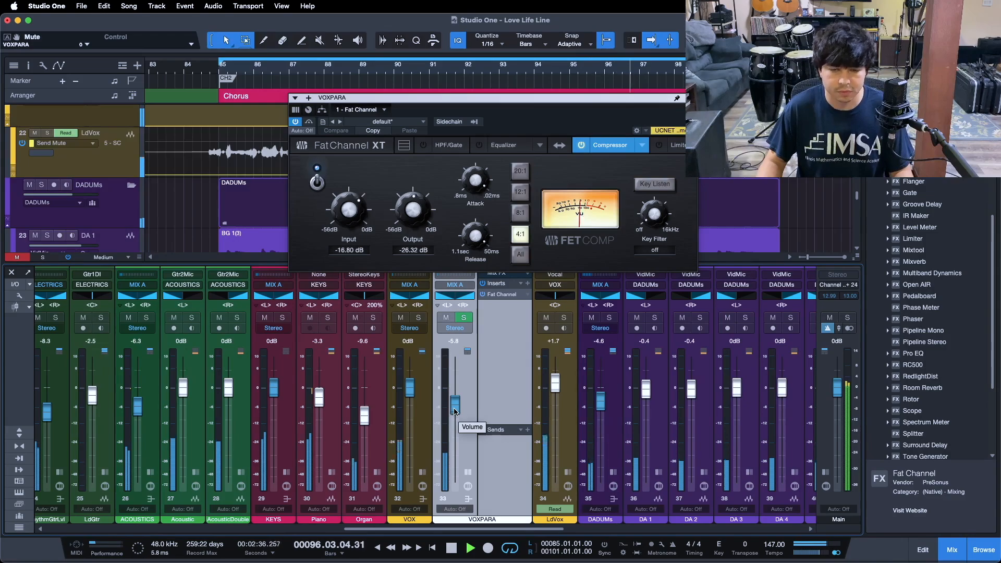
drag(454, 411, 454, 414)
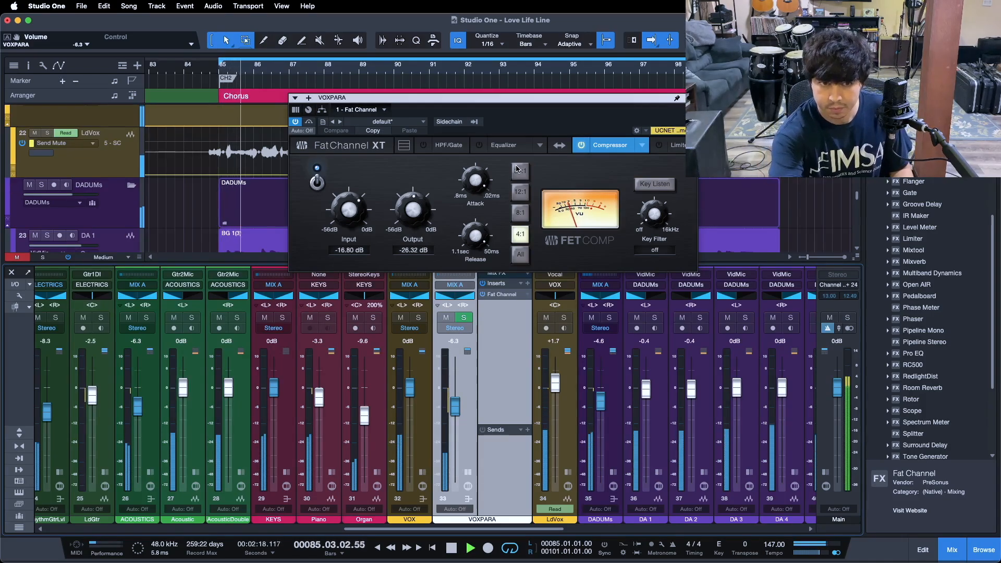
key(space)
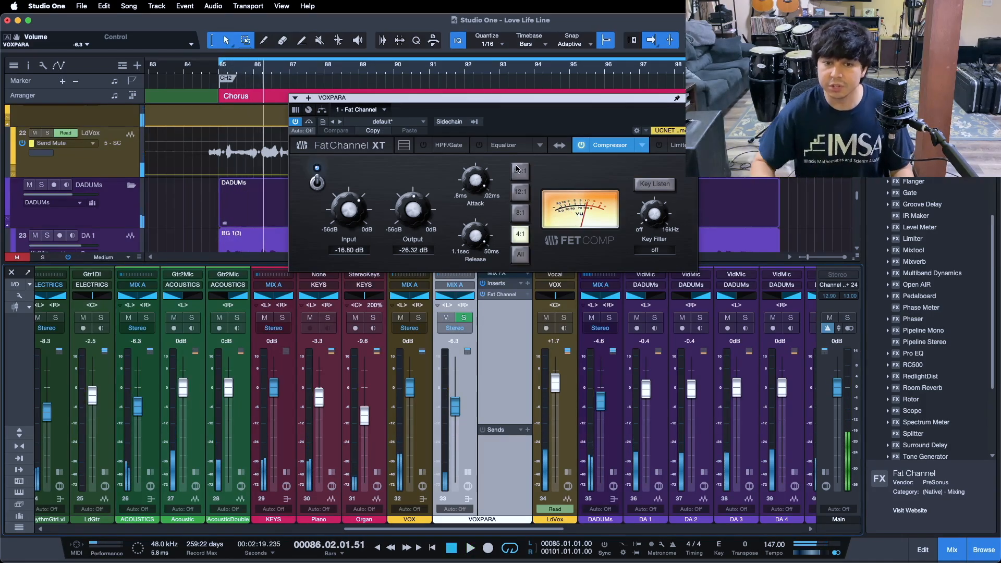
Collapse the VOXPARA channel, close its Fat Channel and bring the drum channels into view in the mixer.
click(466, 474)
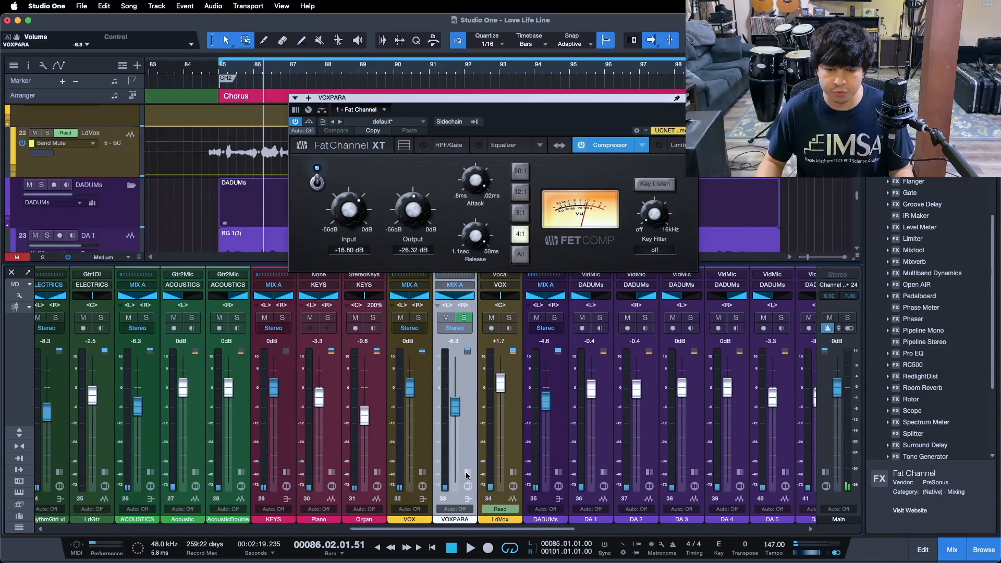
drag(499, 528, 488, 530)
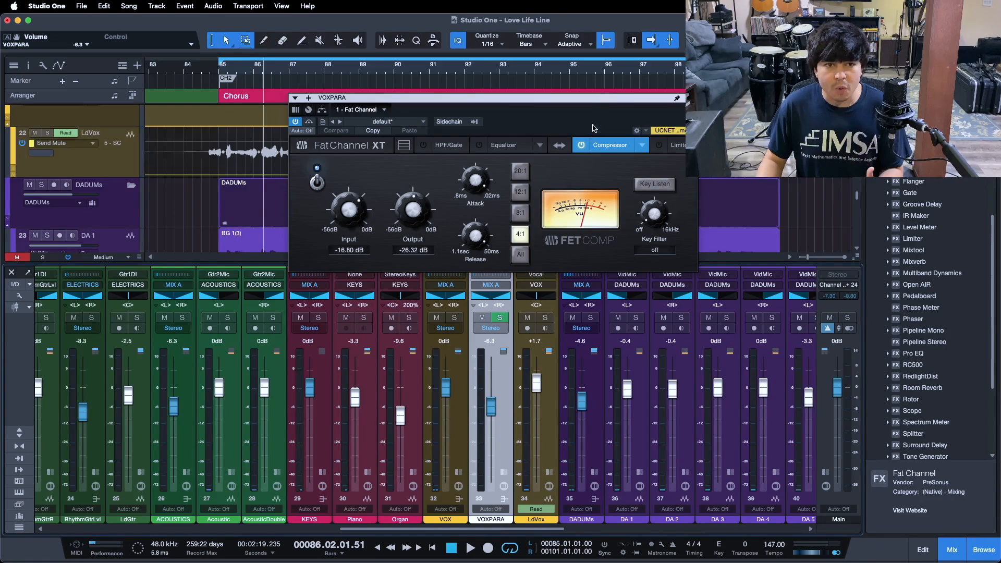
key(Escape)
drag(509, 529, 213, 534)
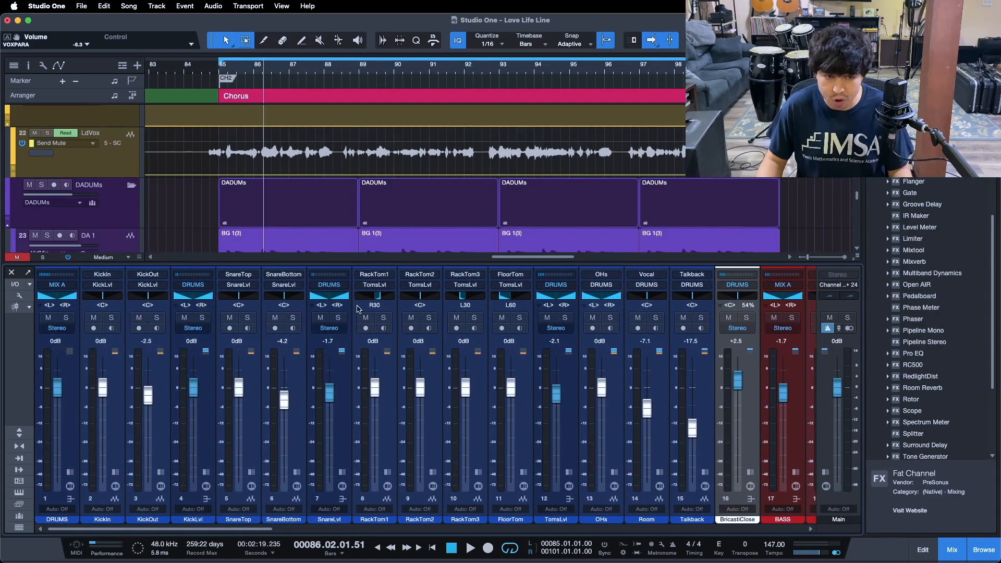
Show the drum tracks in the arrangement and play the chorus while examining the mixer channels from drums to vocals.
key(space)
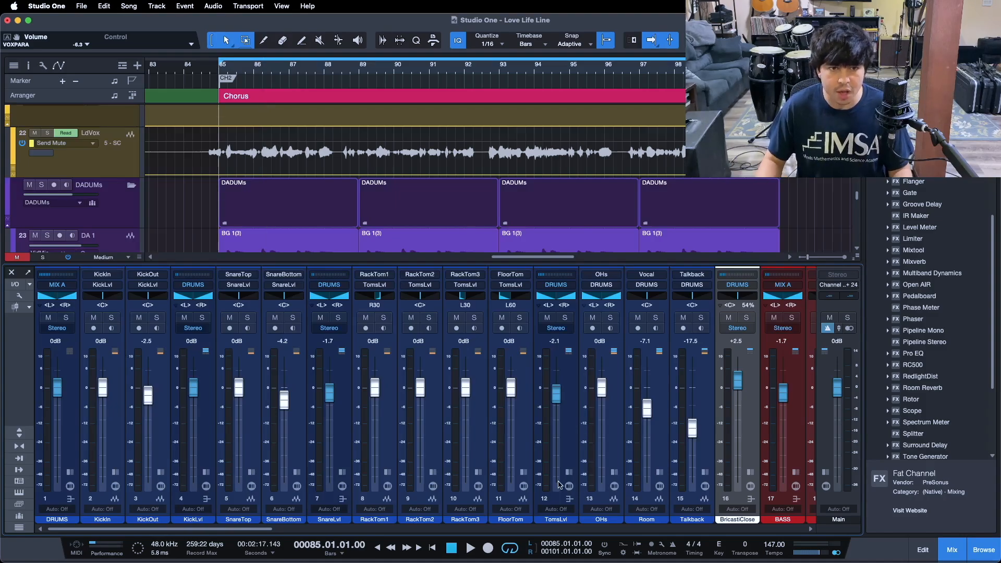
scroll(594, 185, up, 15)
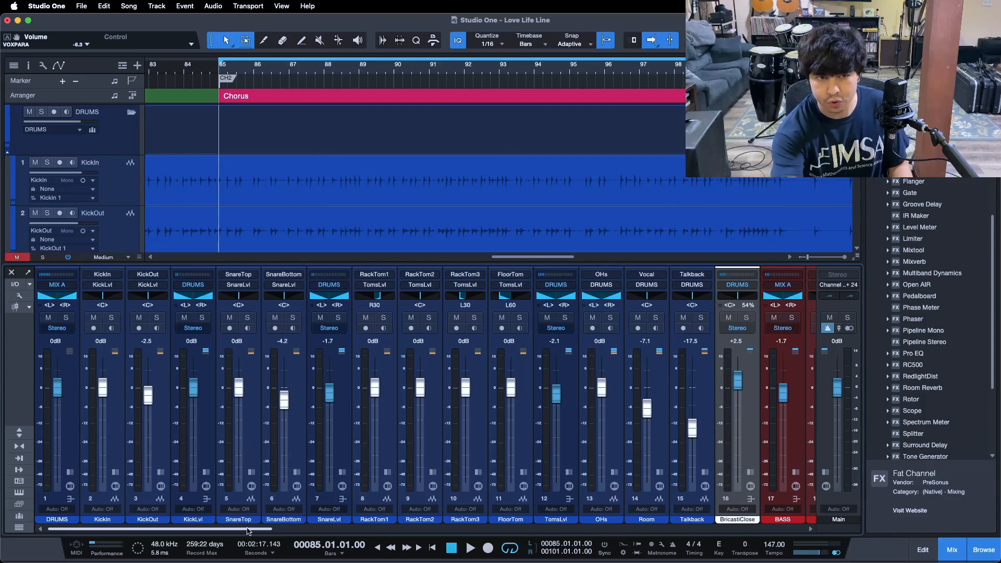
key(space)
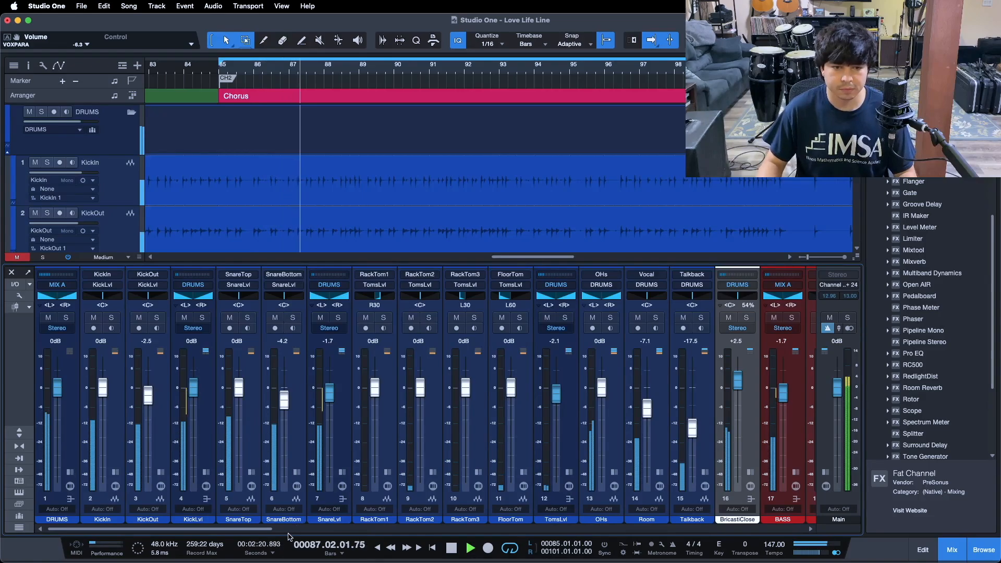
drag(289, 535, 571, 540)
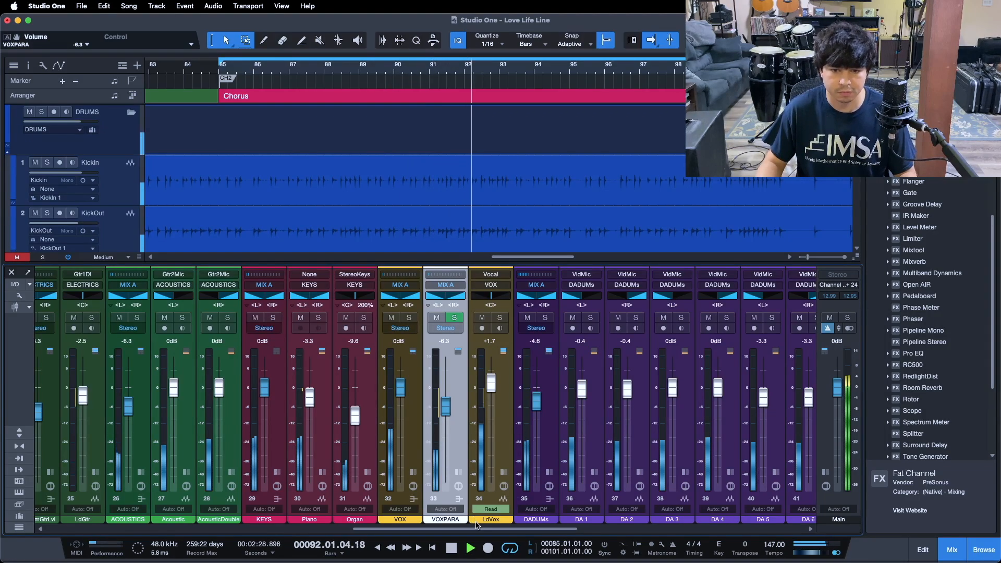
drag(476, 528, 156, 528)
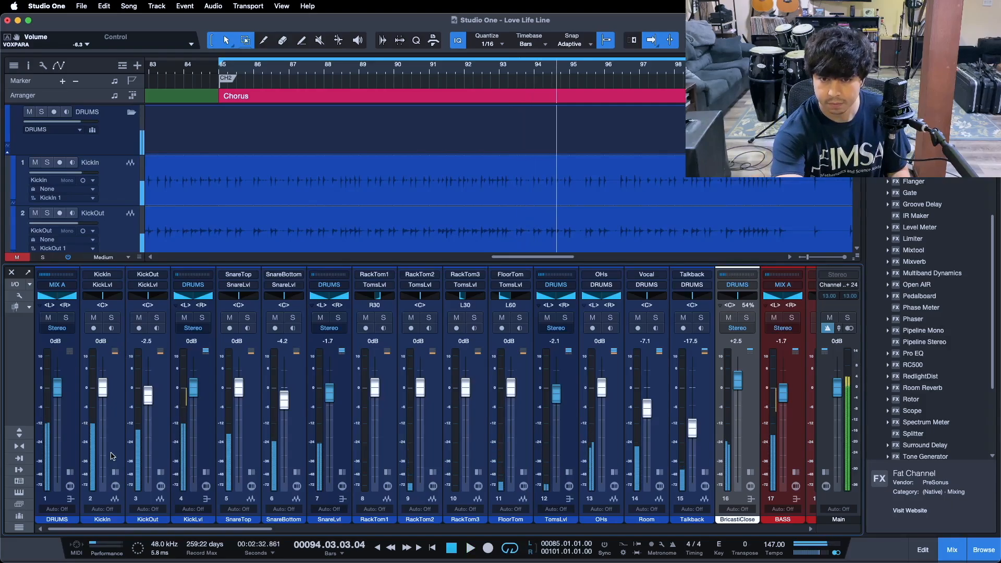
Add a bus channel next to the DRUMS bus and name it DRUMPARA.
click(69, 432)
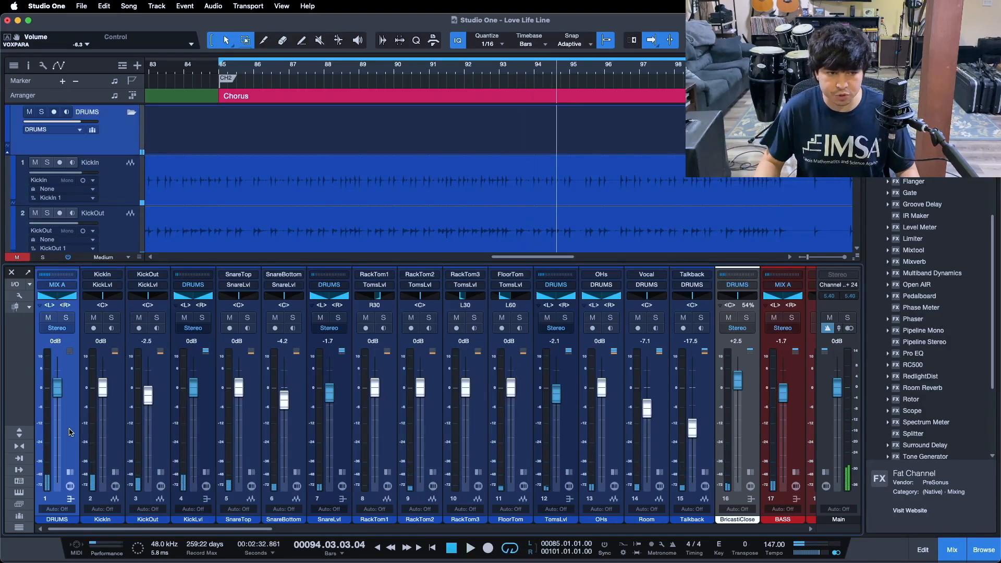
right_click(69, 432)
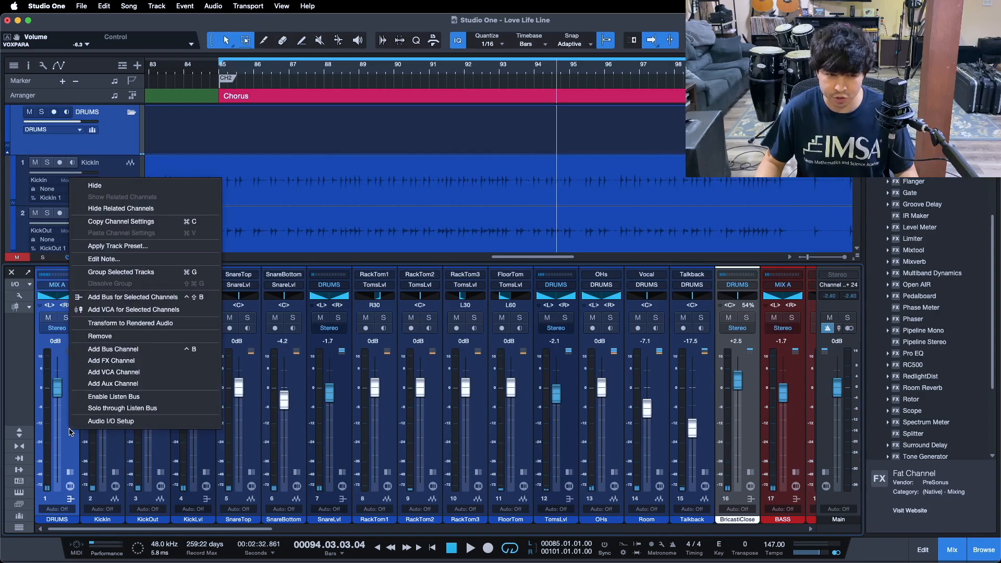
click(78, 348)
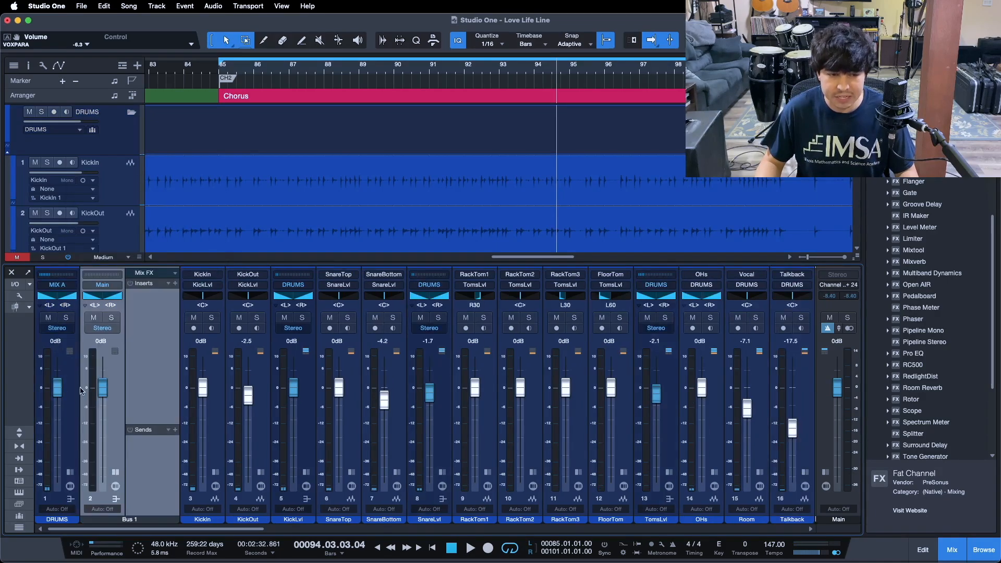
double_click(140, 519)
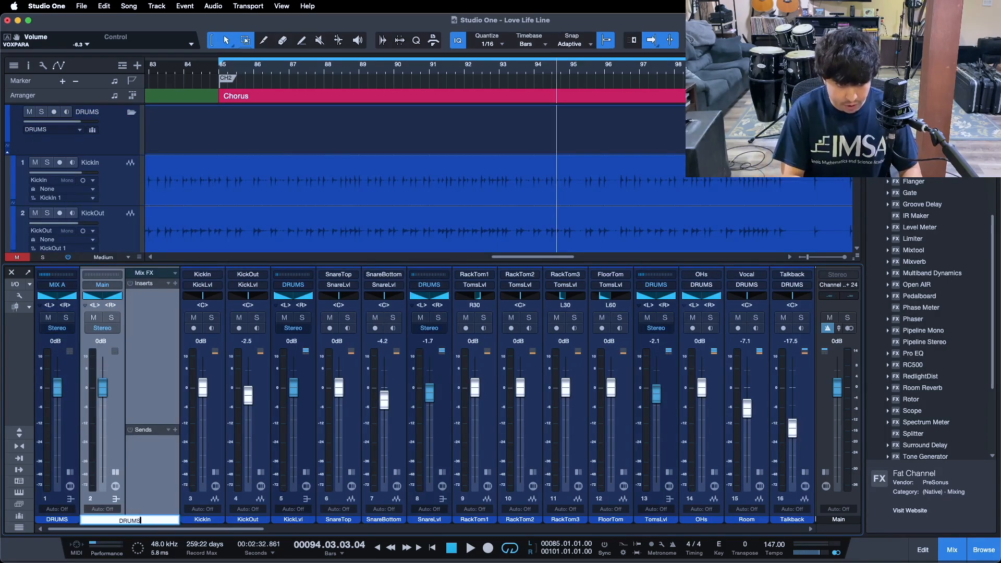
text(DRUMPAPA)
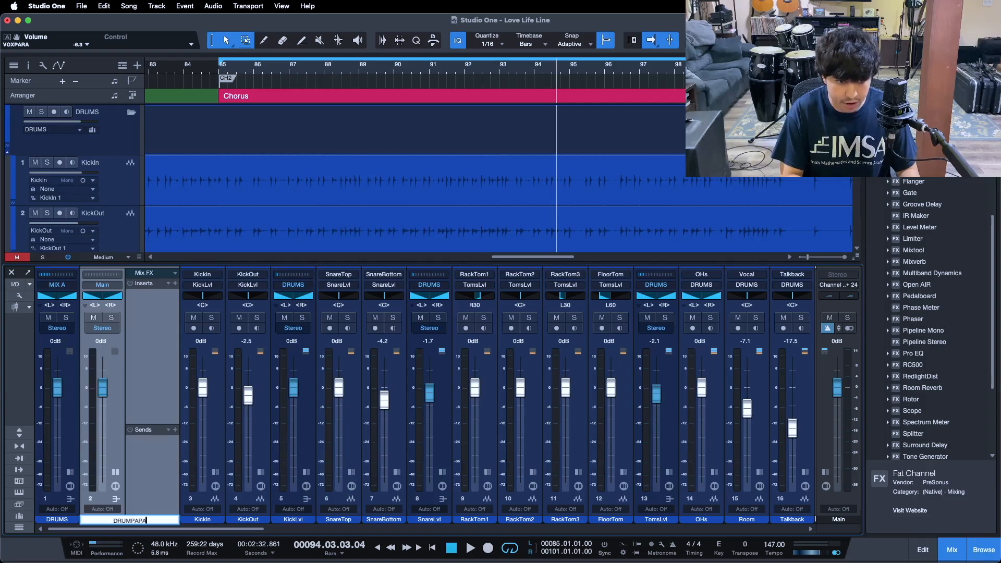
key(BackSpace)
key(BackSpace)
text(RA)
key(Return)
Colour the DRUMPARA bus white and route its output to MIX A with solo safe enabled.
click(140, 520)
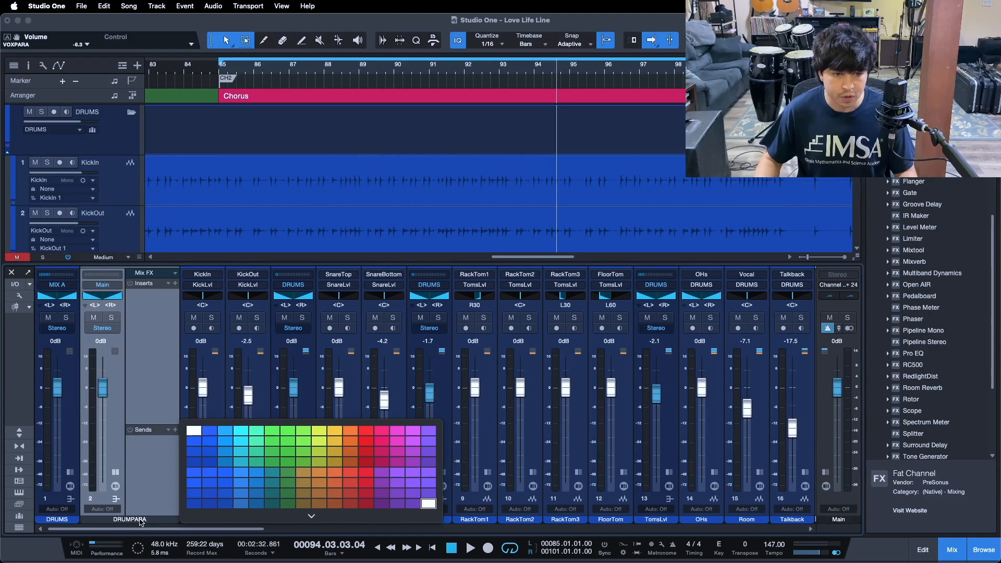
click(197, 432)
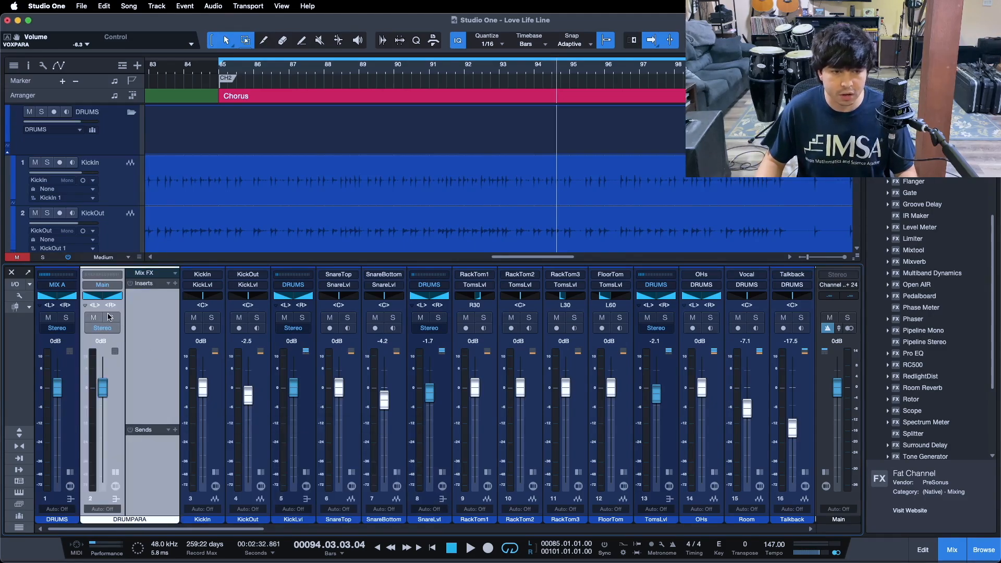
click(102, 284)
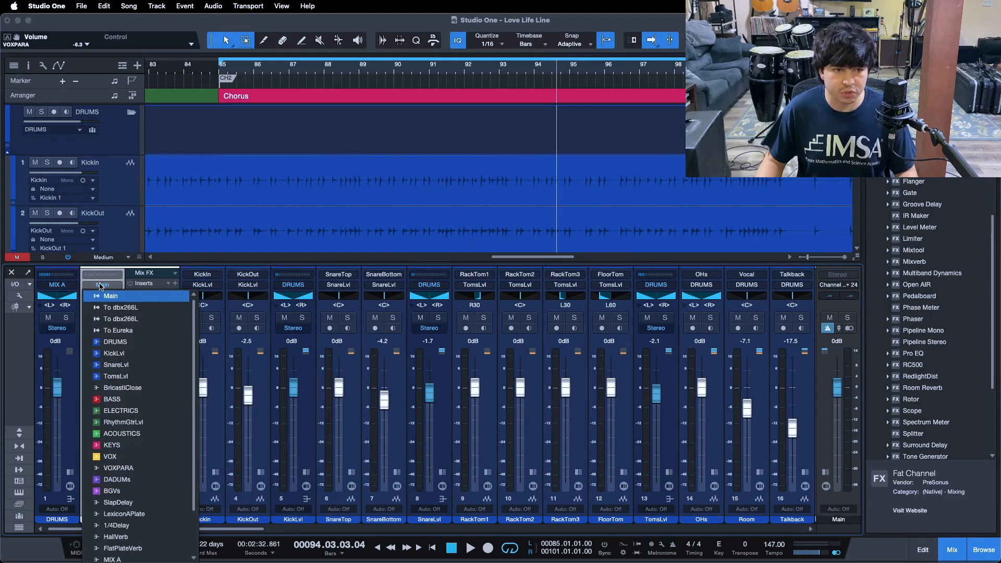
scroll(126, 519, down, 3)
click(123, 507)
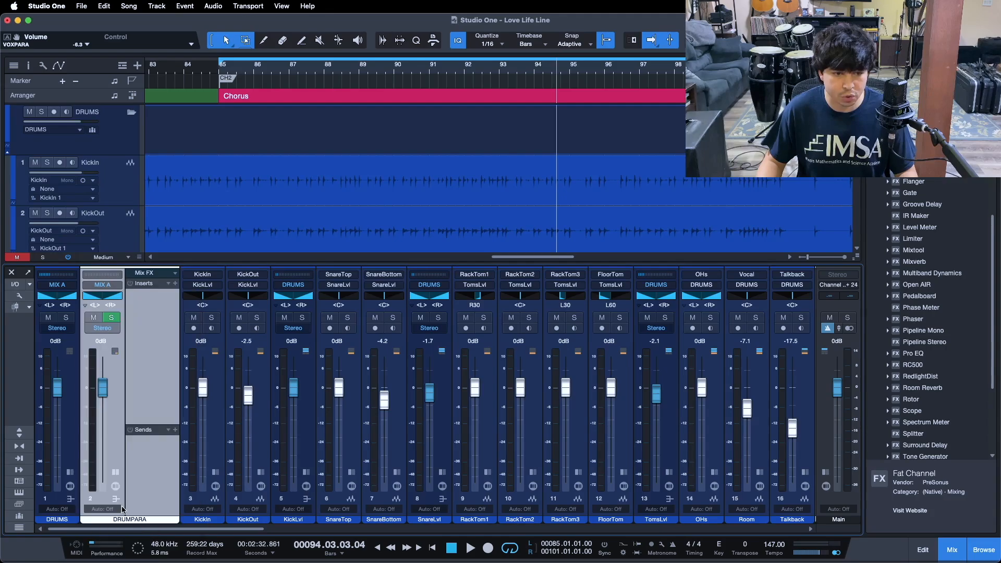
click(116, 473)
Add a send from the DRUMS bus to DRUMPARA at 0 dB and collapse the DRUMS channel.
click(62, 477)
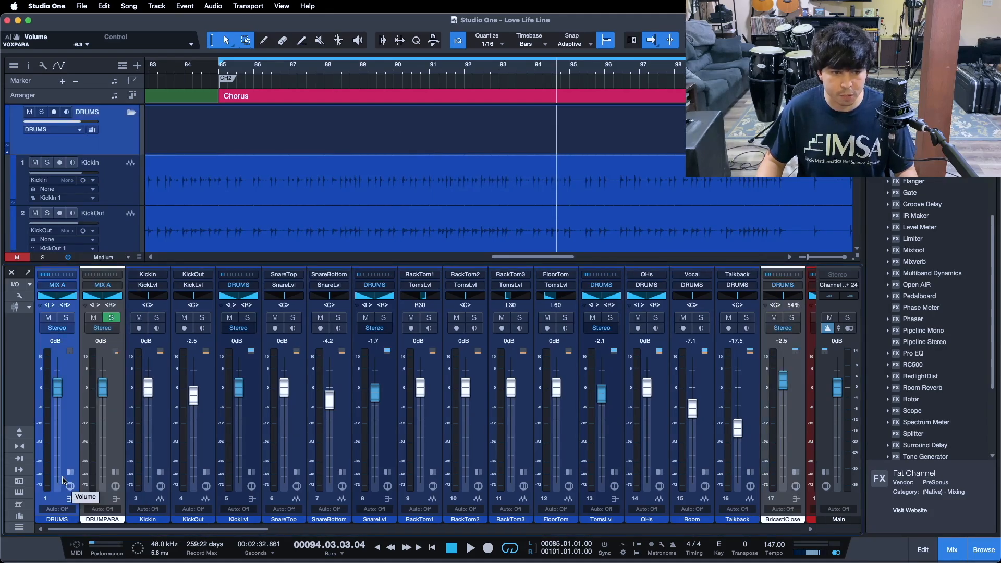
click(69, 472)
click(128, 430)
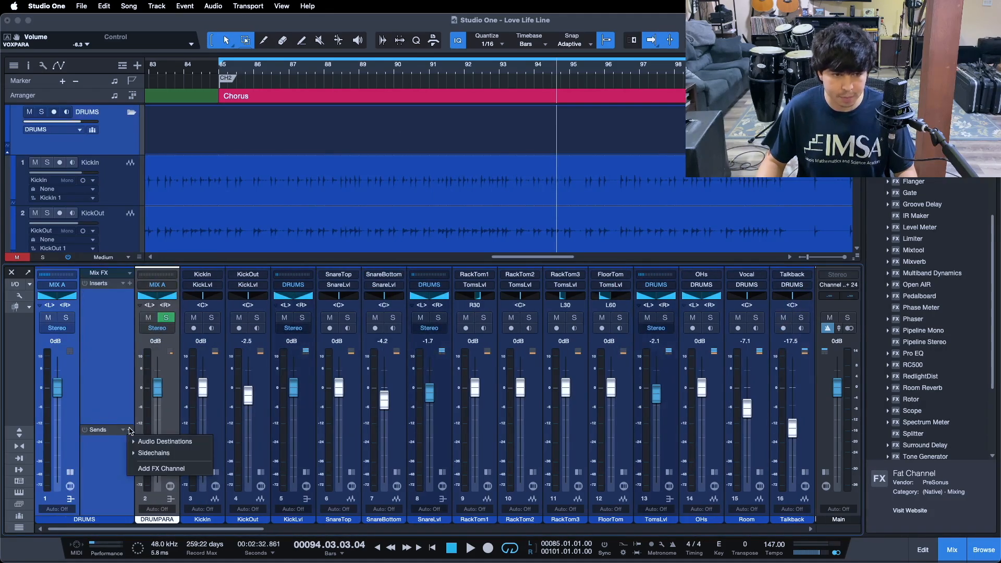
click(147, 441)
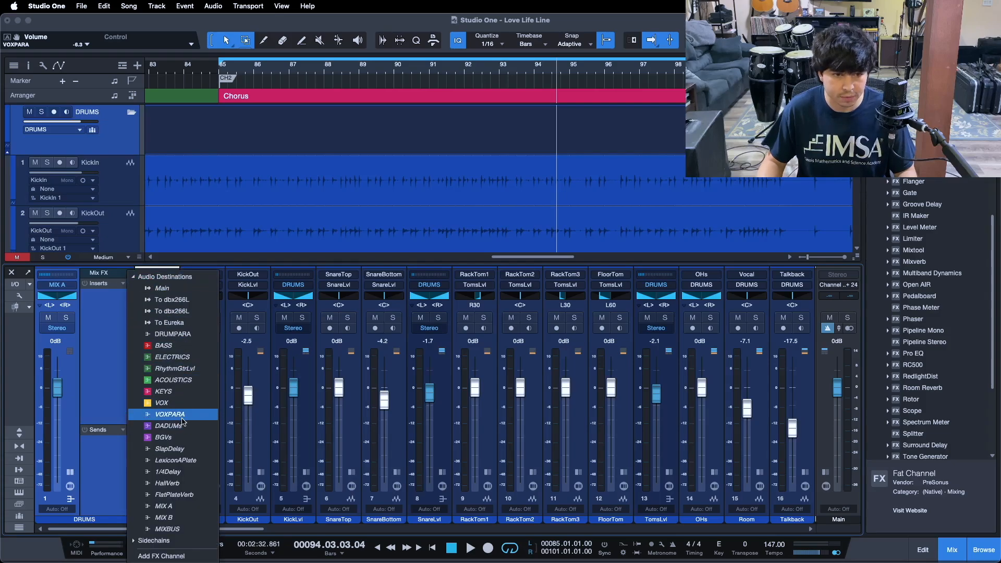
click(172, 333)
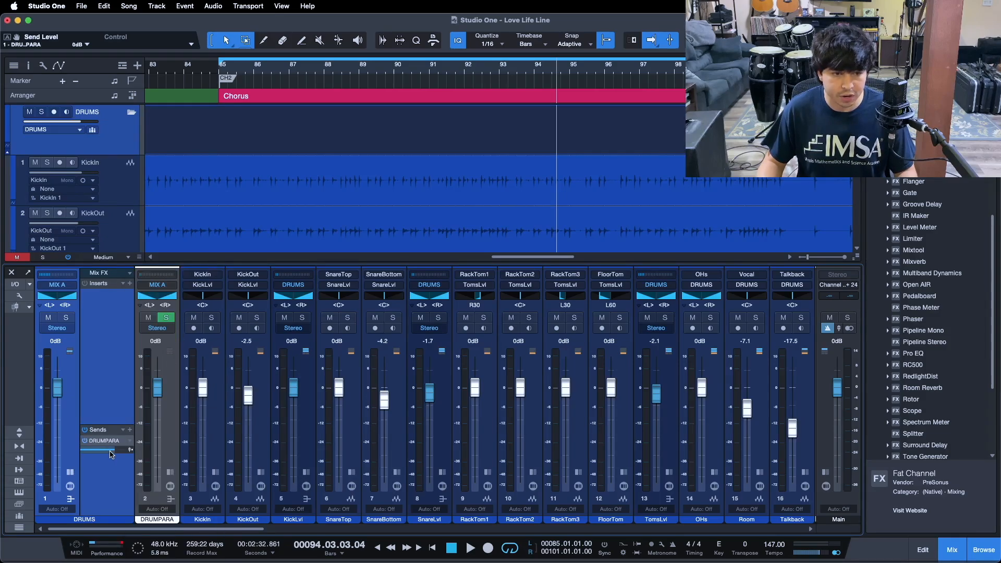
click(69, 472)
Solo DRUMPARA, expand its channel and play the uncompressed drums from the start of the chorus.
click(111, 317)
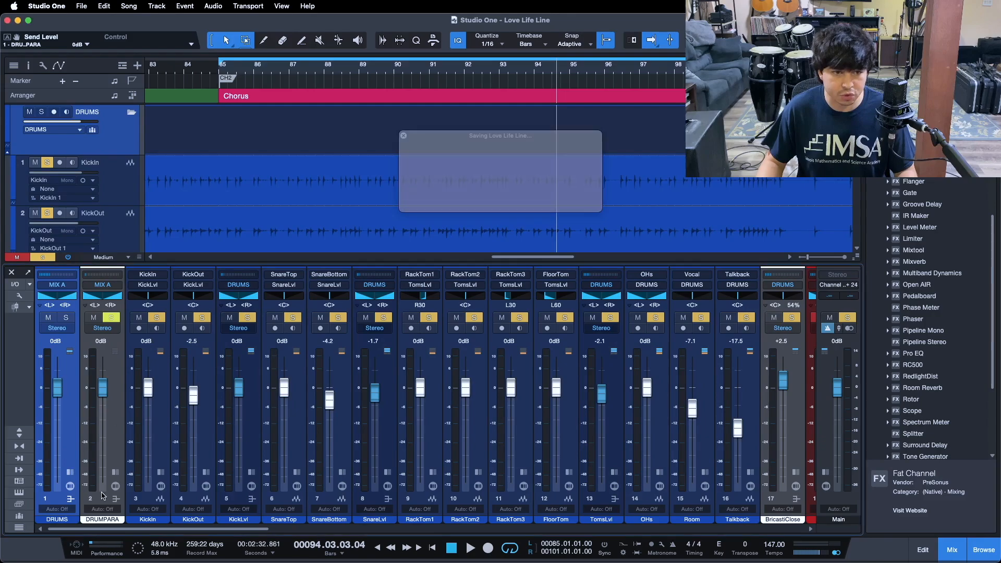
click(115, 472)
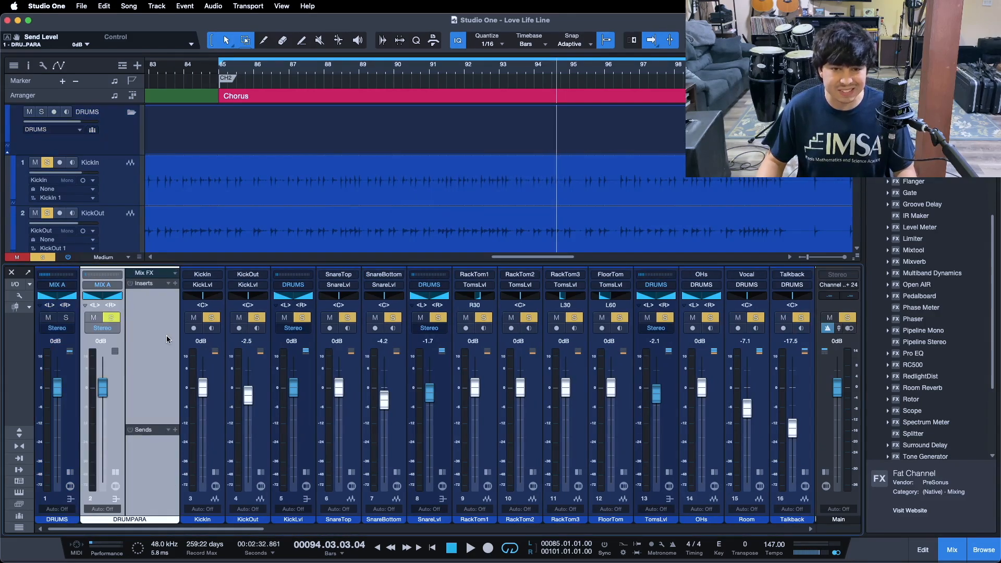
key(KP_1)
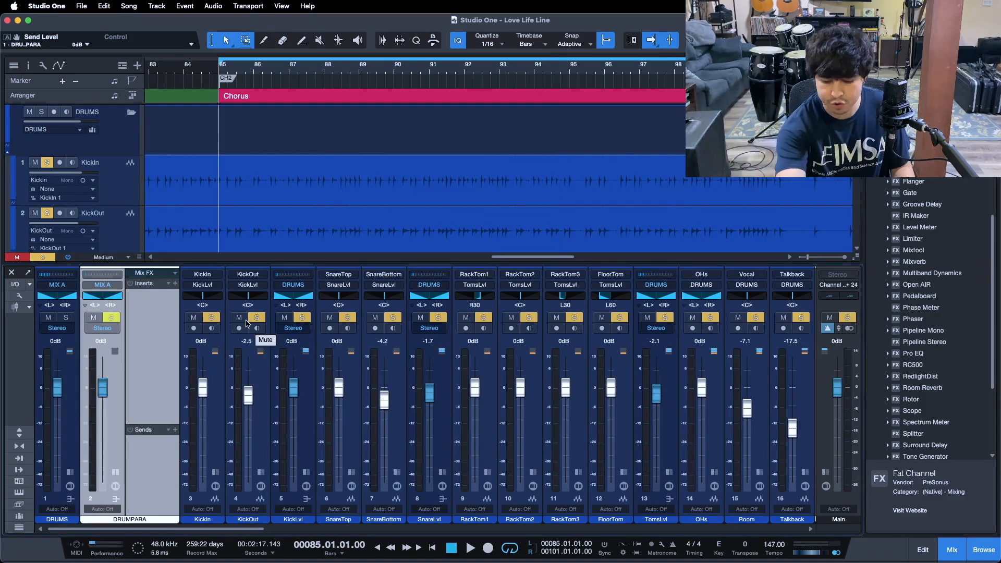
key(space)
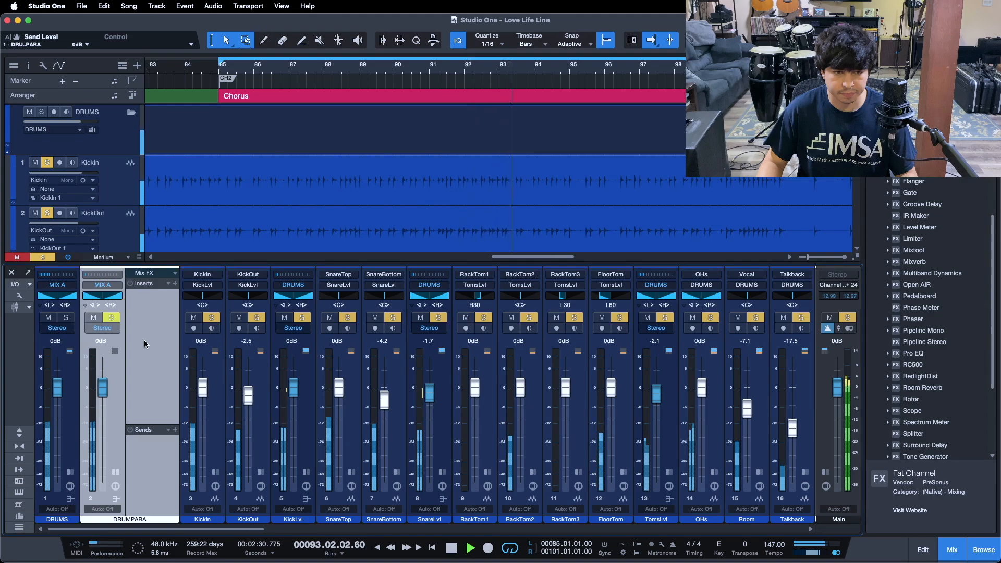
key(space)
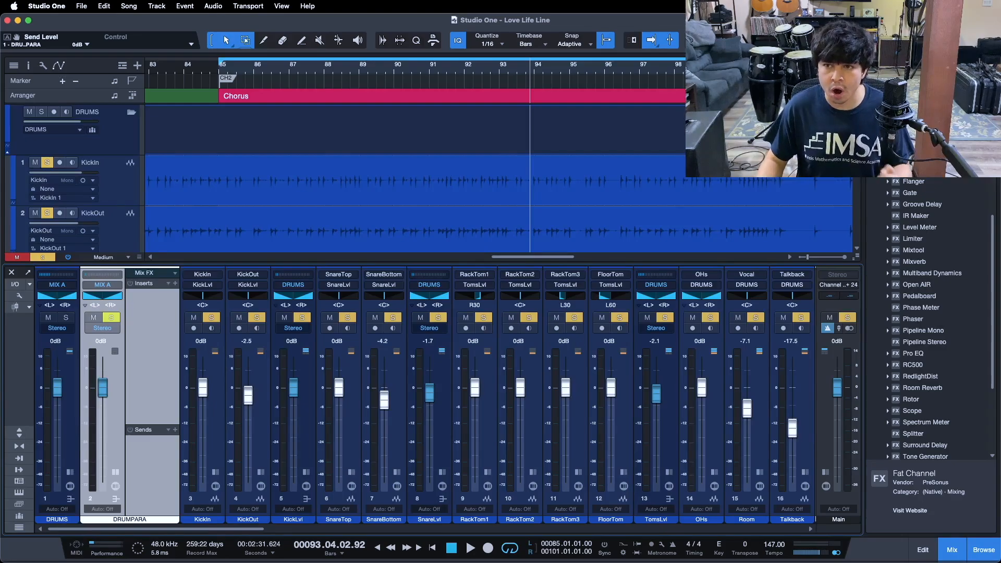
Insert Fat Channel on the DRUMPARA bus and enable its compressor with the Brit Comp model.
drag(921, 179, 151, 322)
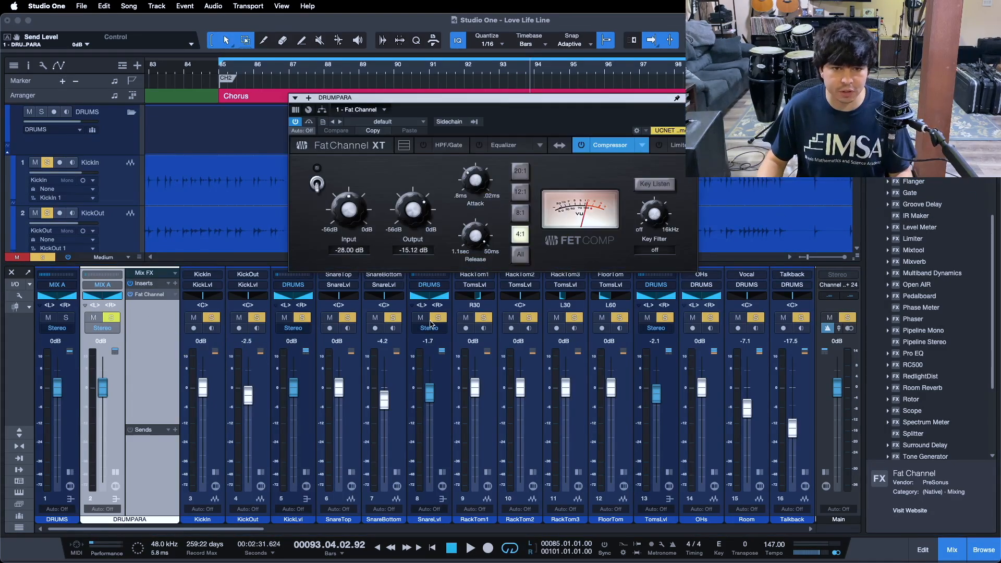
drag(529, 115, 514, 237)
click(628, 268)
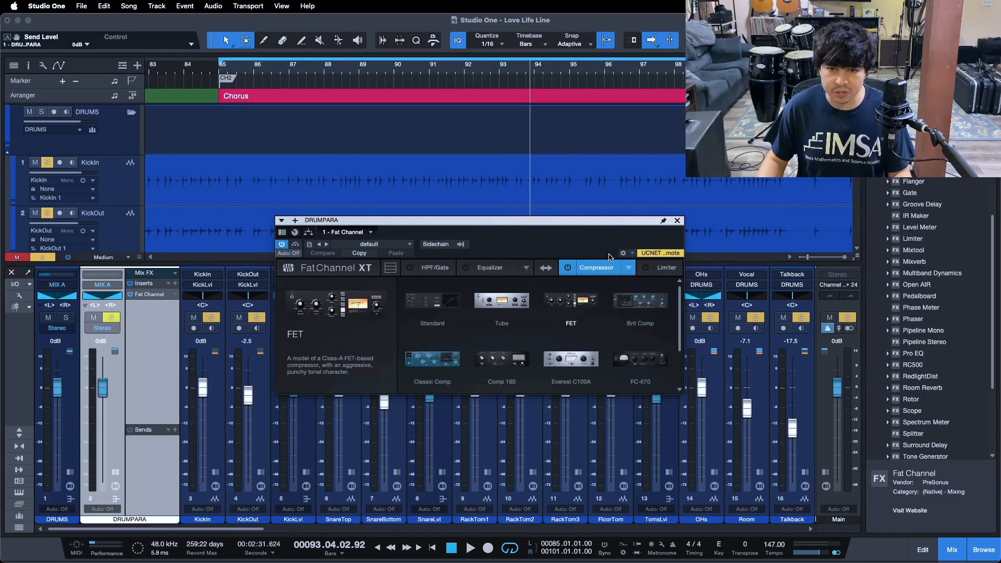
click(639, 306)
drag(542, 256, 592, 274)
click(616, 285)
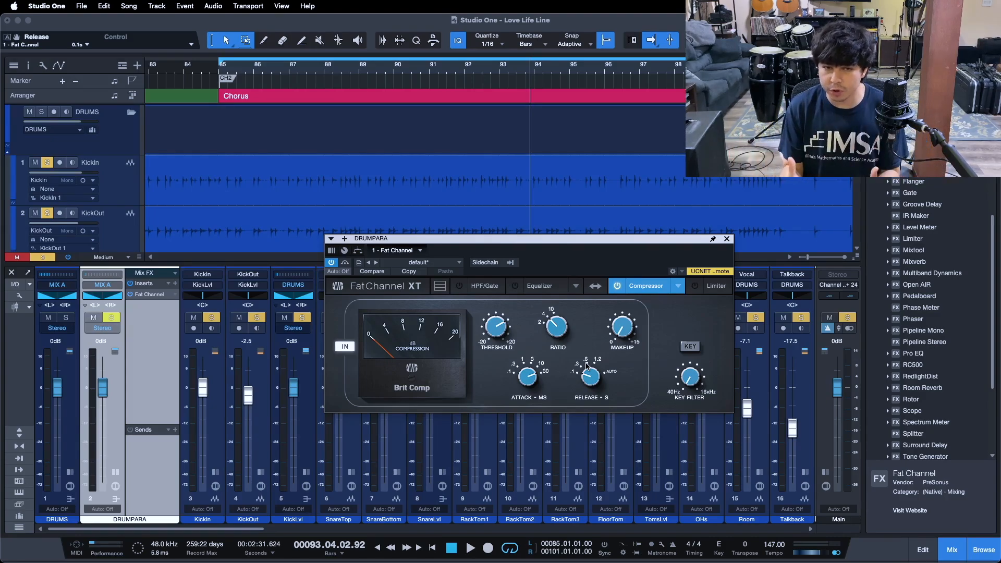
Play the chorus from its start and lower the Brit Comp threshold to -20 dB.
key(KP_1)
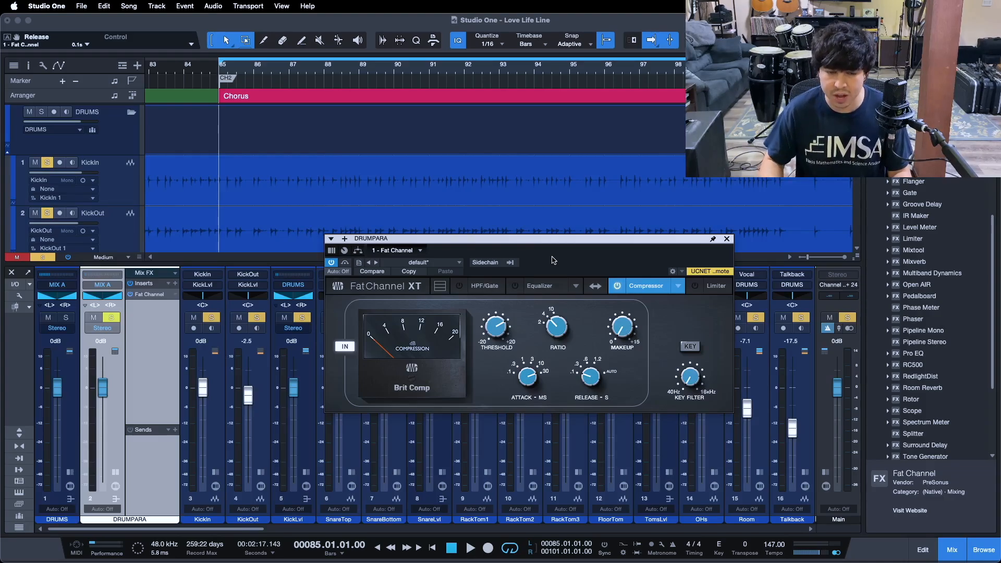
key(space)
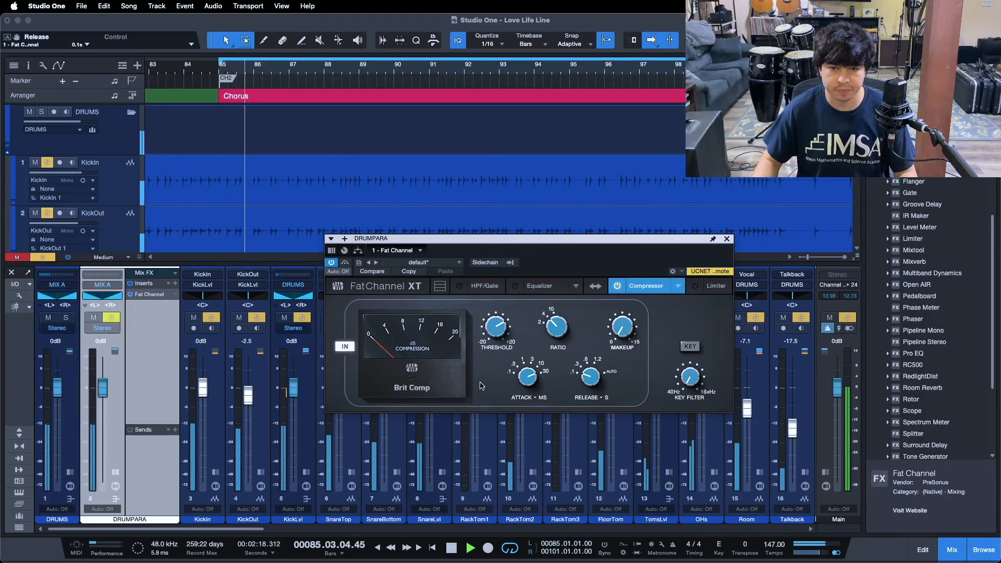
drag(484, 339, 485, 384)
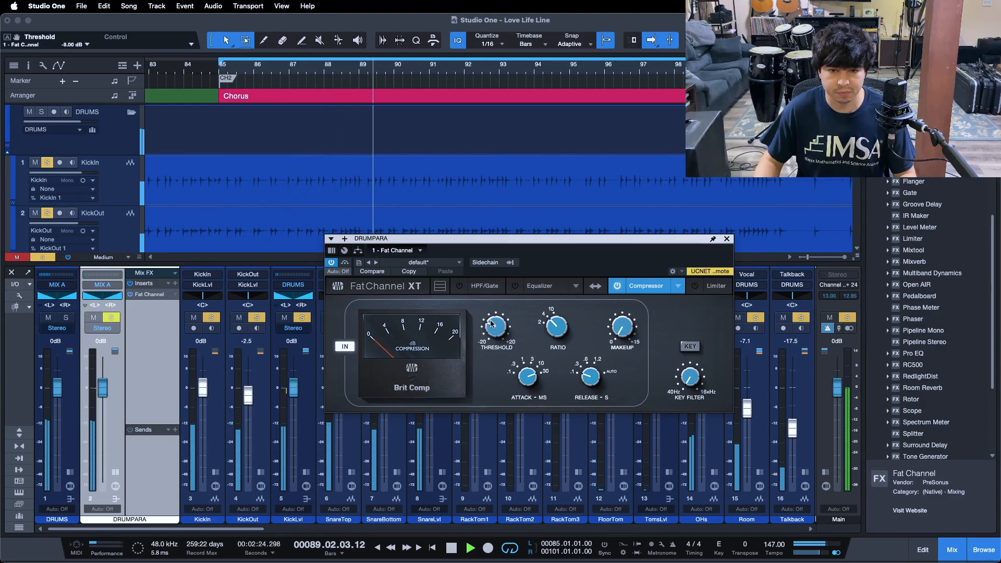
drag(492, 320, 494, 326)
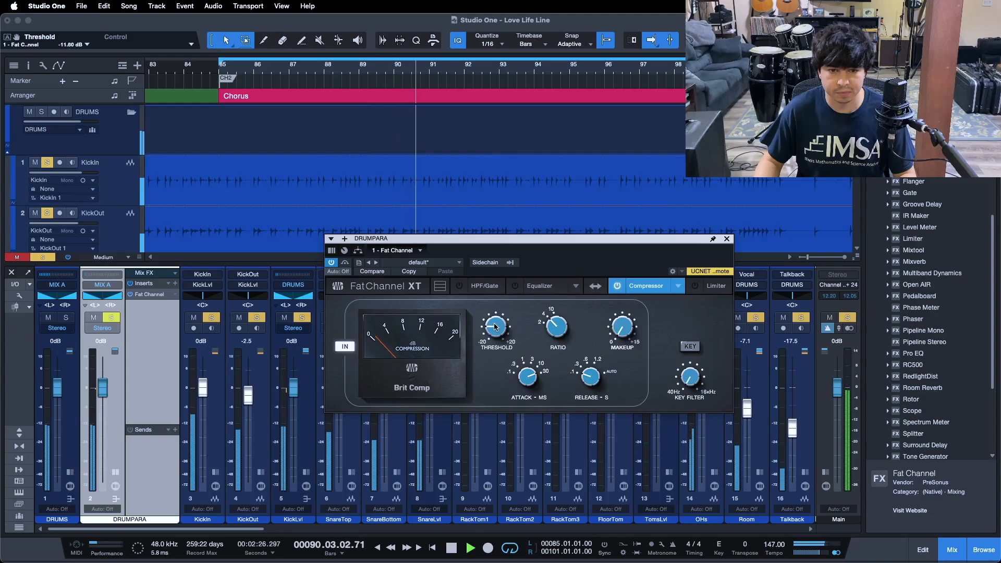
scroll(494, 327, down, 5)
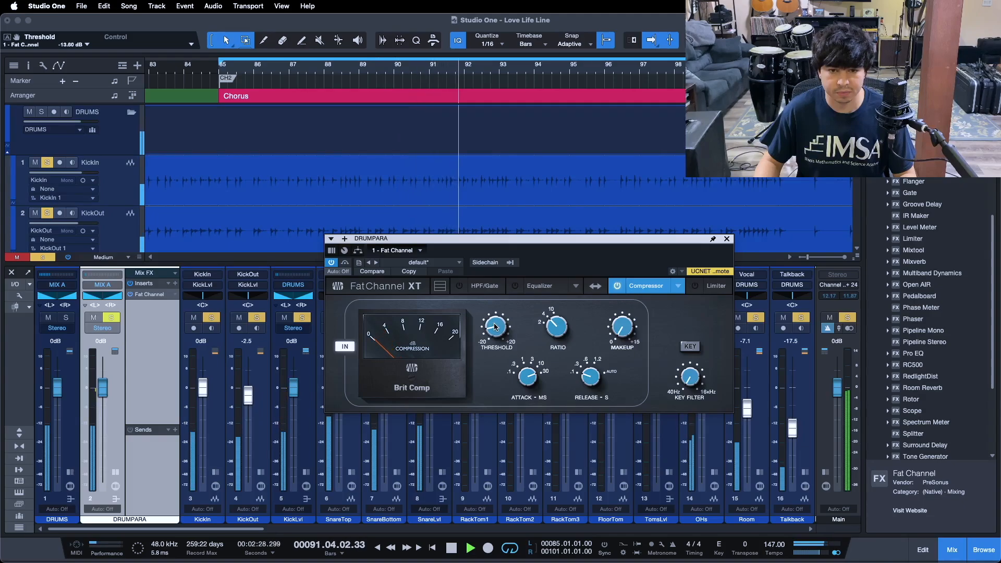
scroll(494, 327, down, 2)
scroll(495, 326, down, 3)
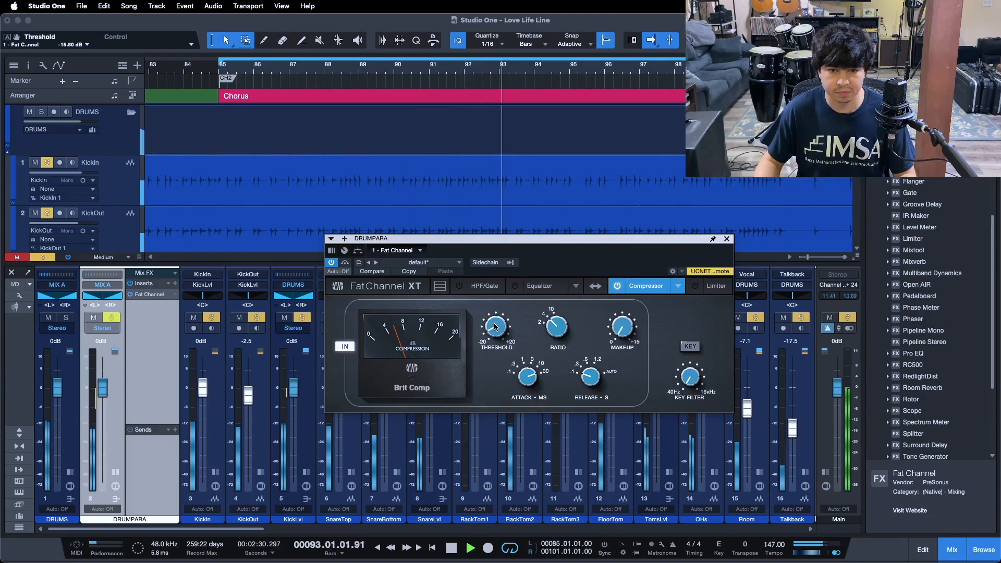
scroll(495, 327, down, 5)
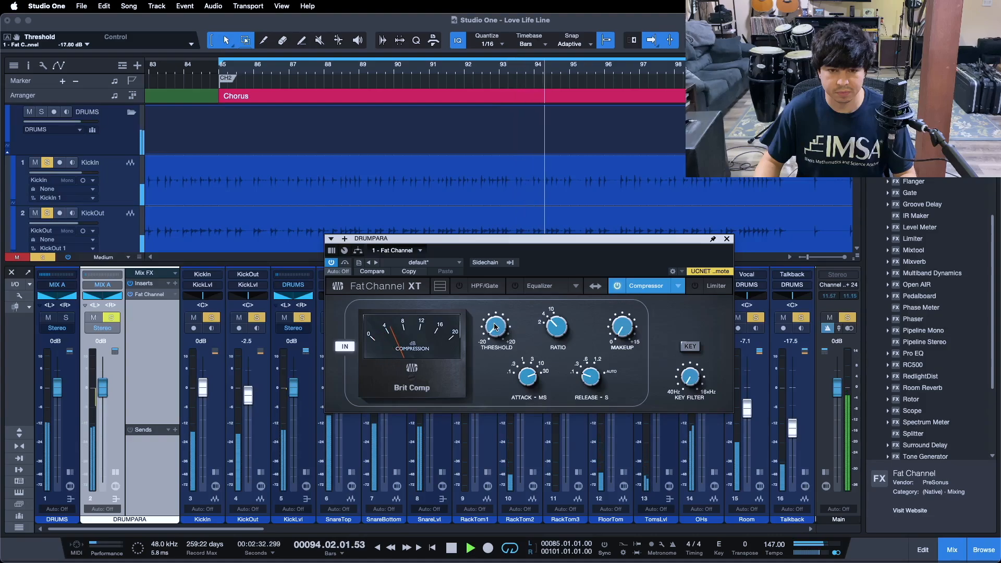
scroll(495, 327, down, 2)
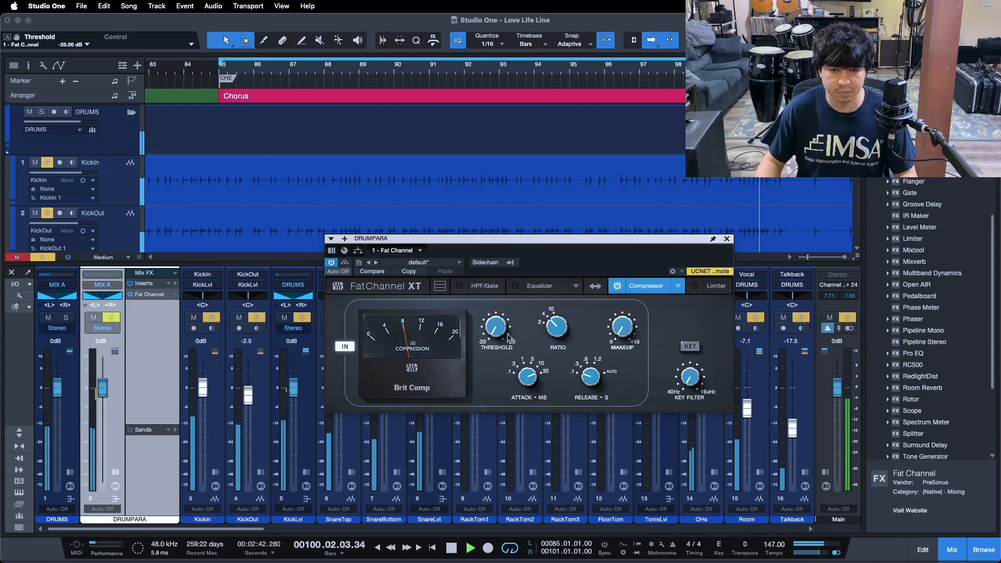
Compare the drums with the compressor off and on, and raise its make-up gain to 3 dB.
click(617, 287)
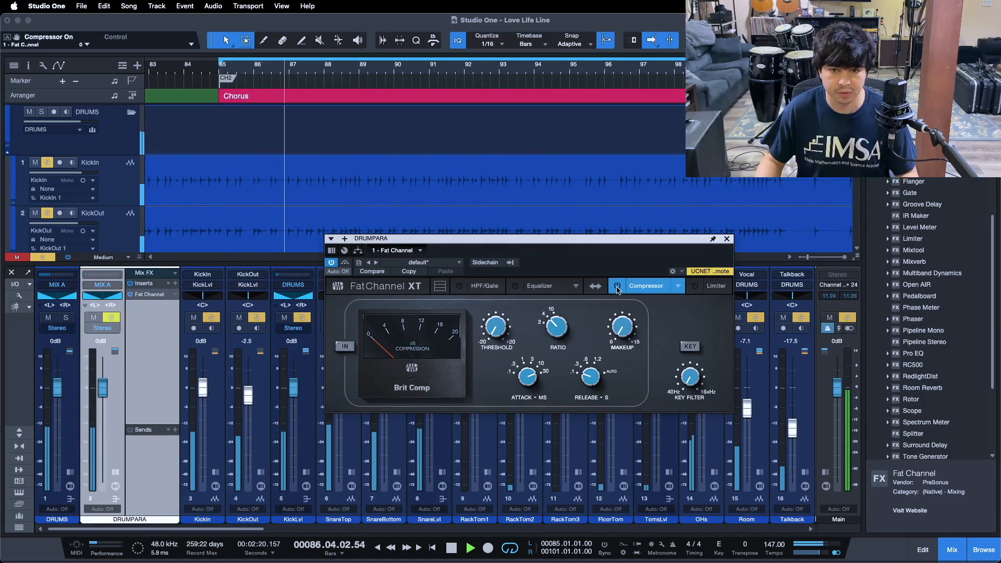
click(616, 286)
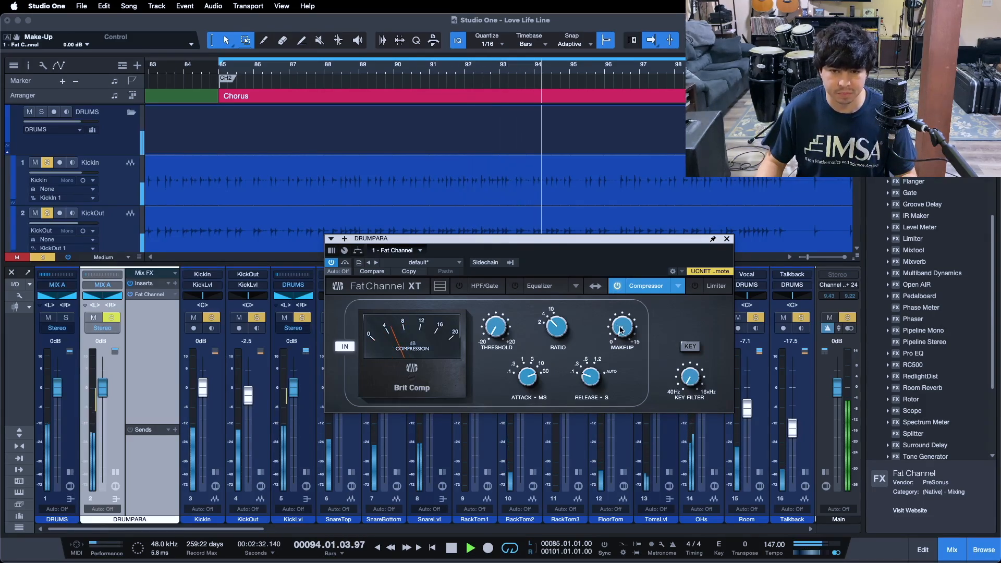
scroll(620, 329, up, 2)
scroll(620, 329, up, 1)
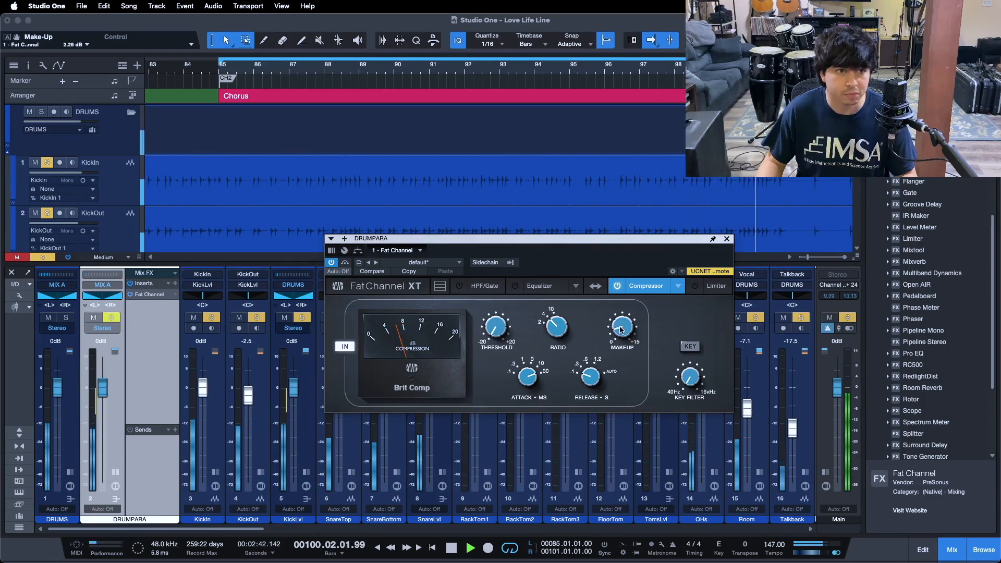
scroll(619, 326, up, 2)
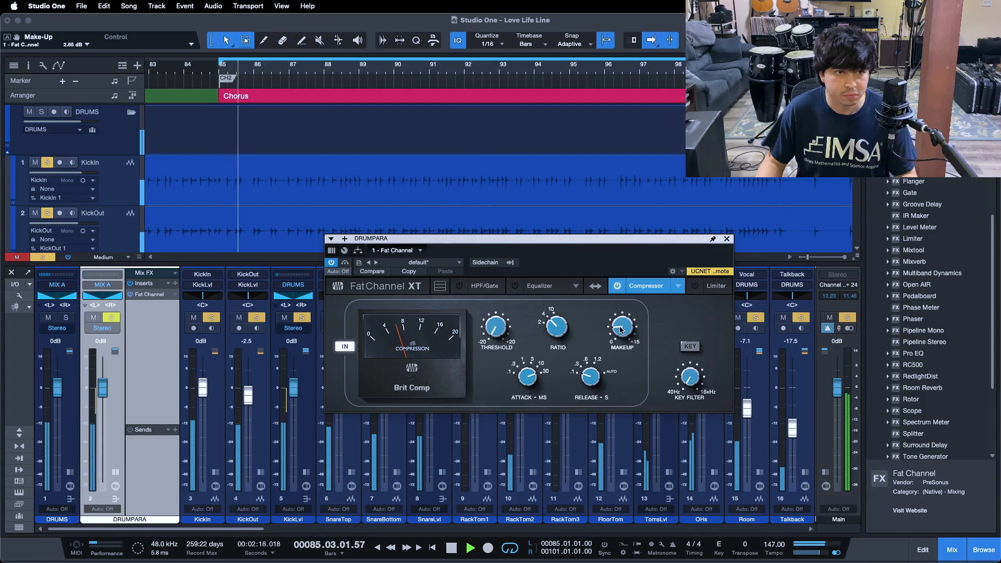
scroll(619, 326, up, 1)
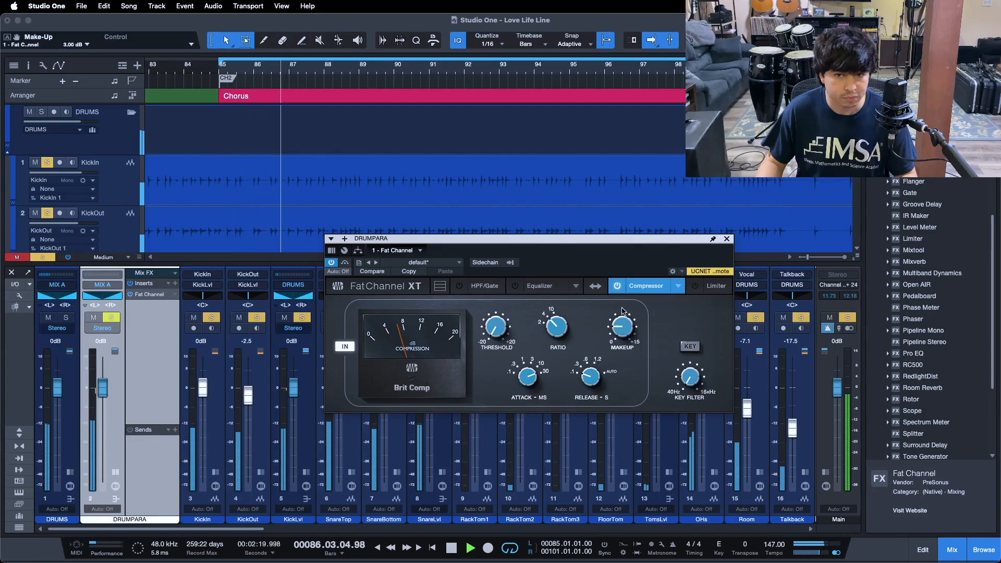
Bypass and re-enable the Brit Comp to compare levels with the make-up gain, and stop playback.
click(618, 285)
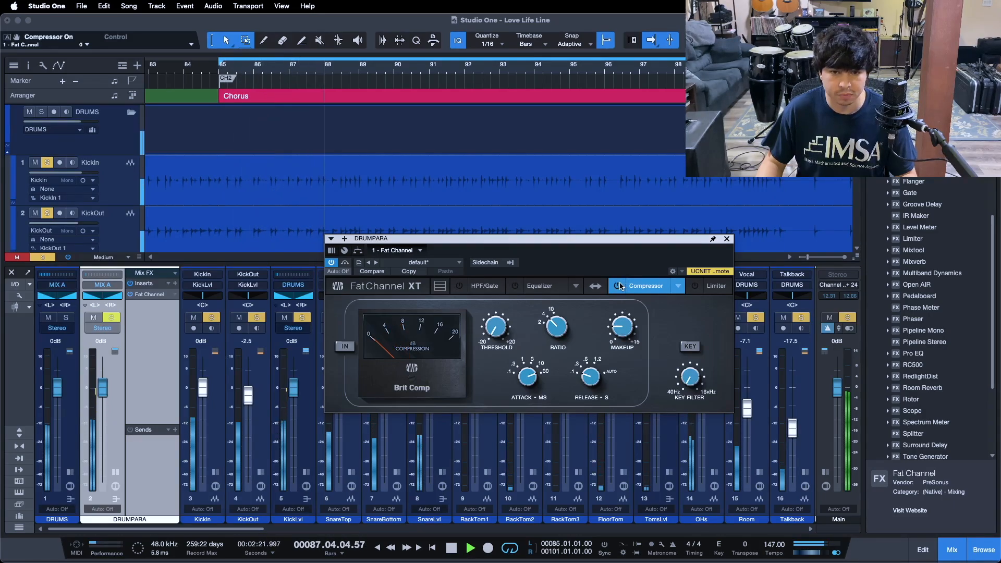
click(618, 285)
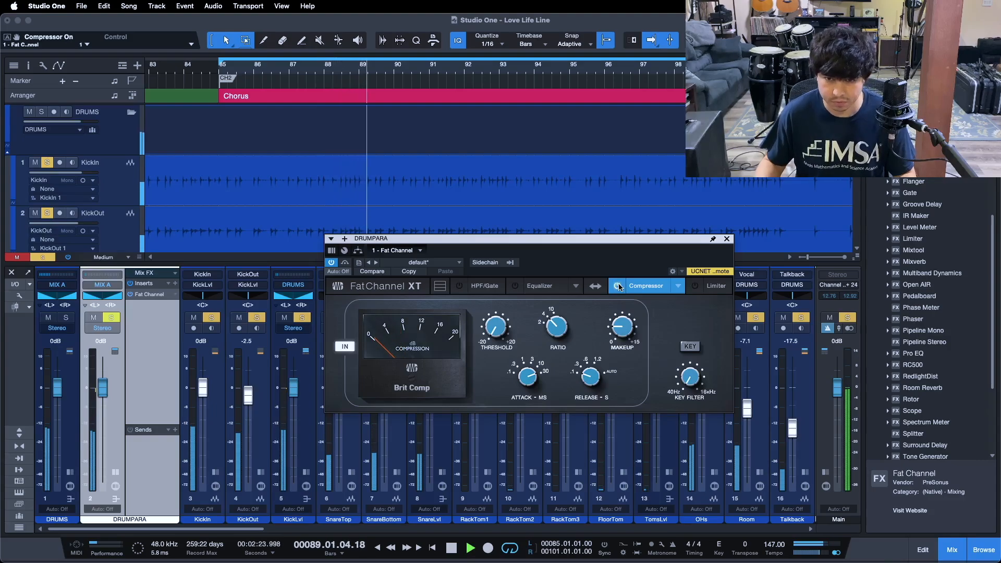
key(space)
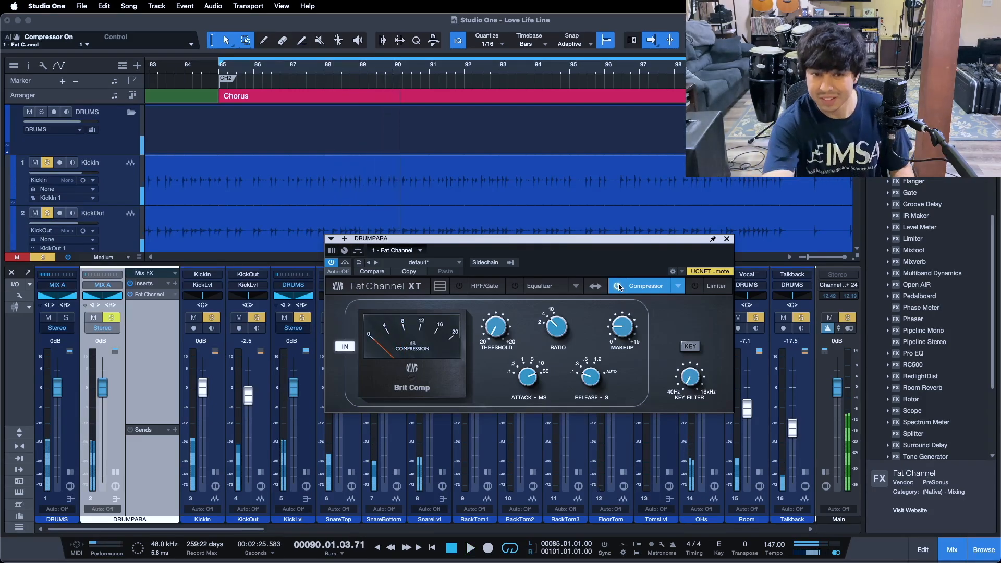
Return to the chorus start, lower the DRUMPARA volume all the way to -∞, and solo the DRUMS bus.
drag(576, 264, 523, 268)
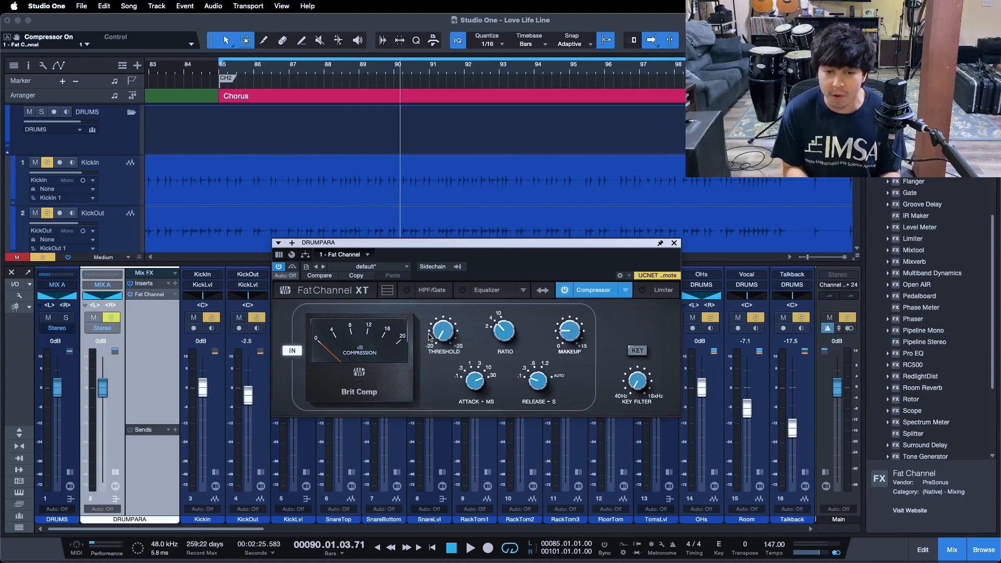
drag(531, 264, 565, 271)
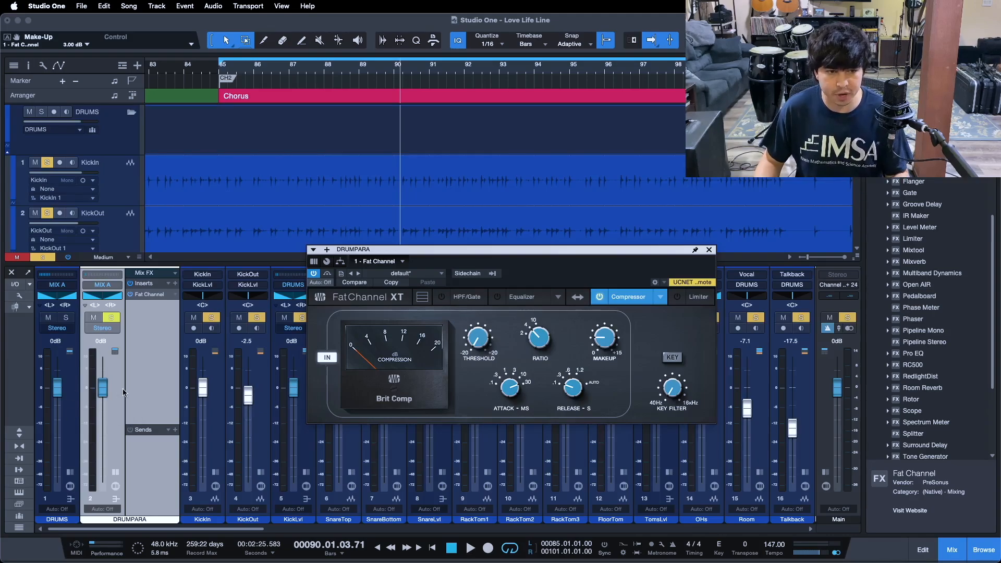
key(KP_1)
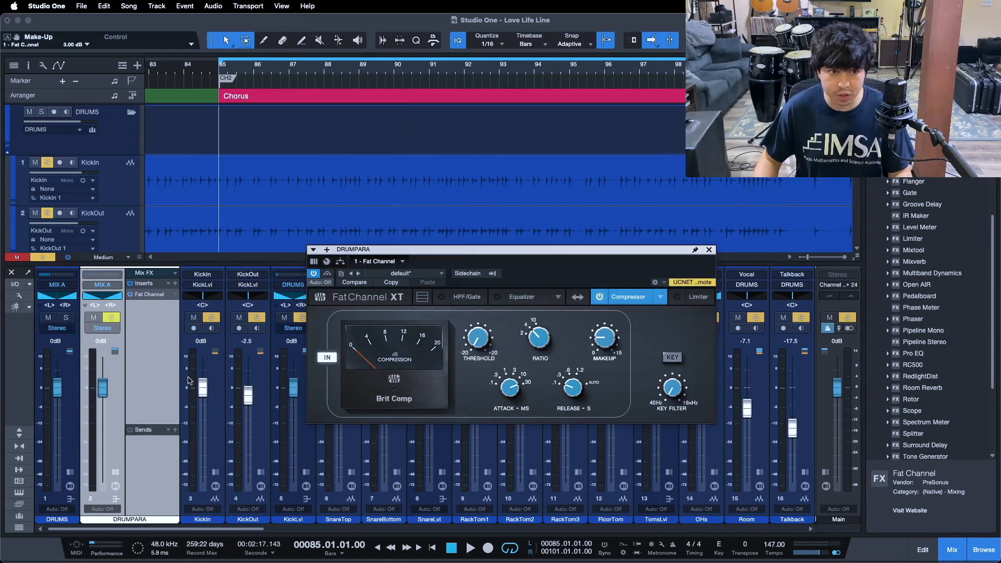
drag(104, 395, 103, 482)
key(shift+s)
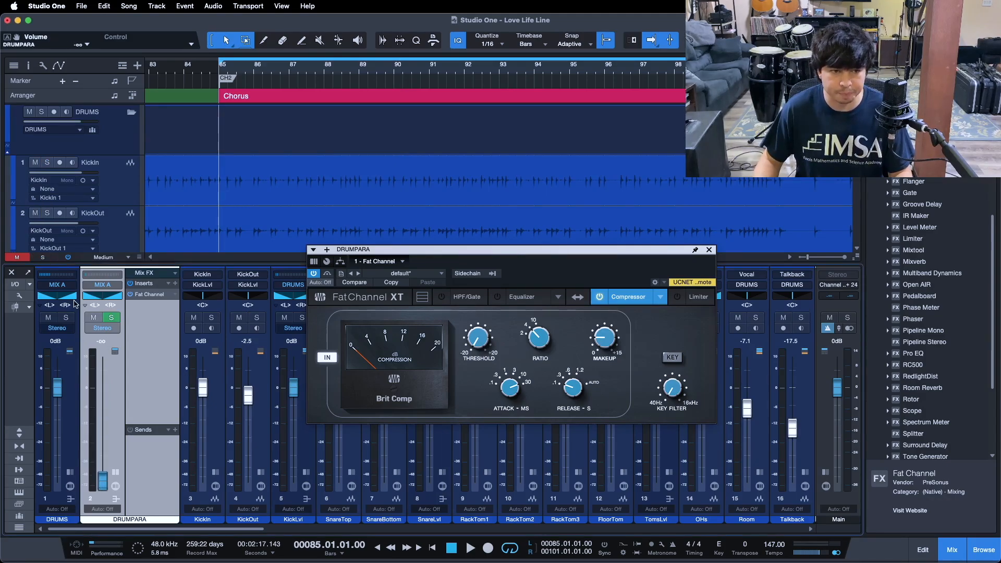
click(66, 317)
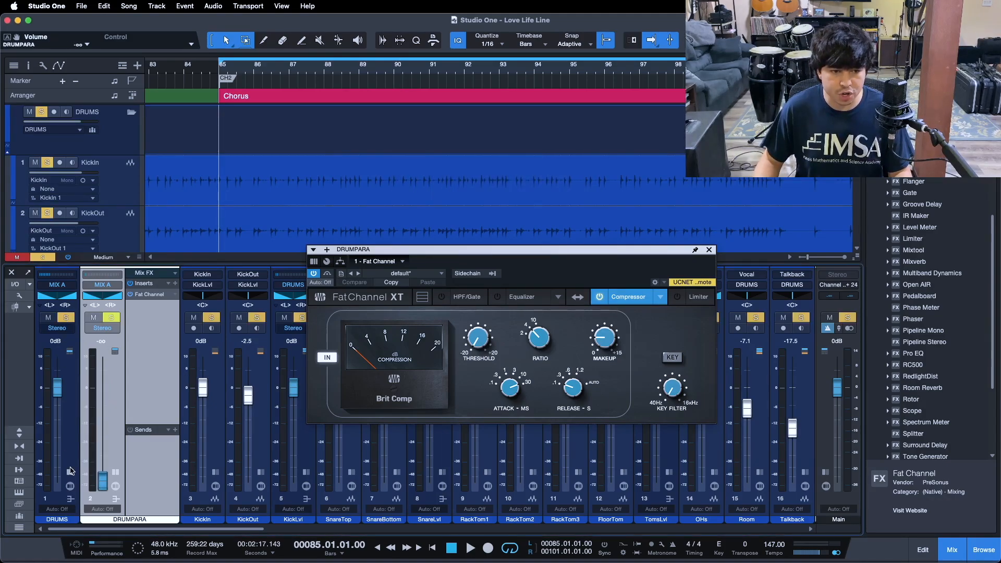
Expand the DRUMS channel's sends, play the chorus, and gradually bring the DRUMPARA volume up from -∞ to -19.2 dB.
click(70, 471)
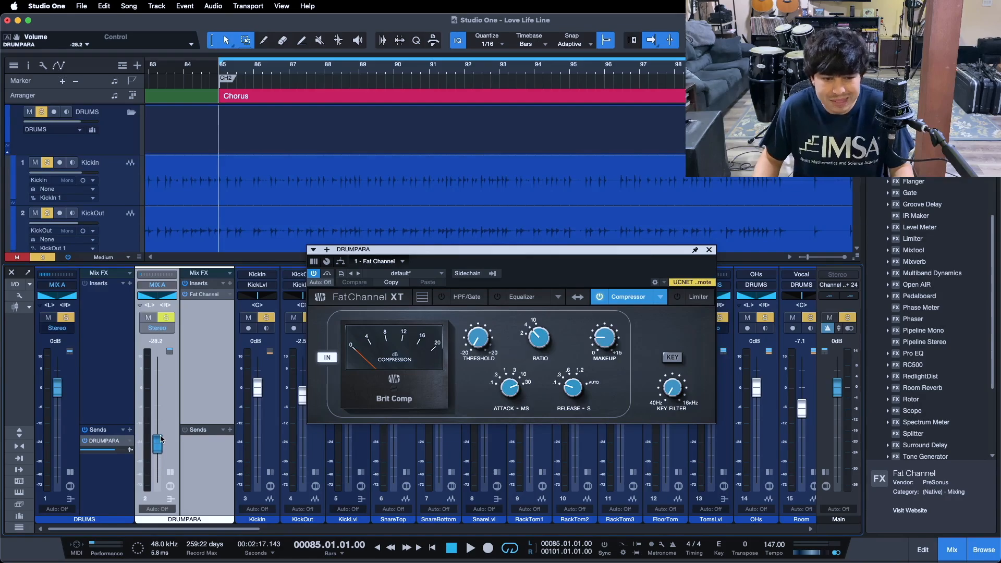
drag(161, 422, 146, 542)
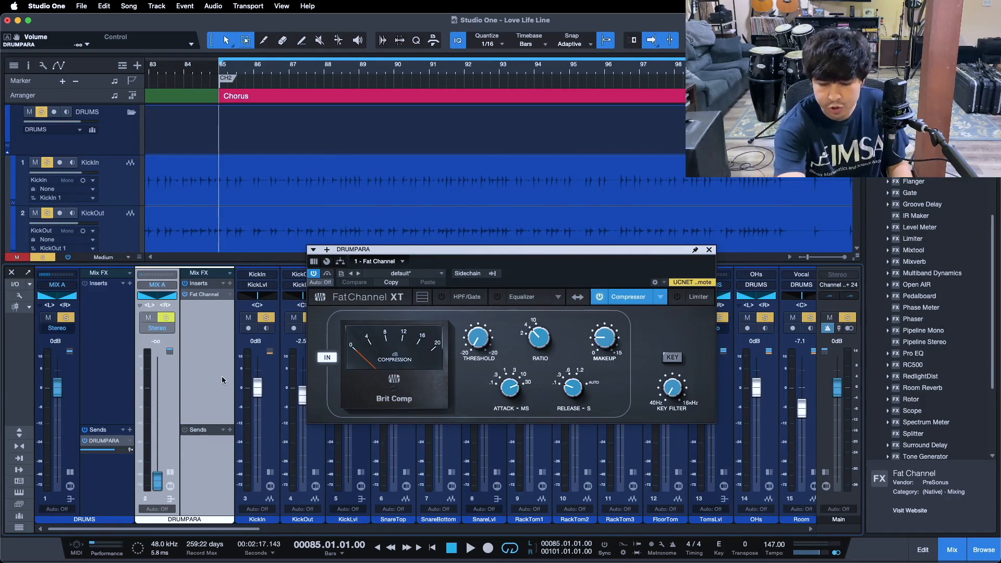
key(space)
scroll(157, 479, up, 5)
scroll(157, 480, up, 5)
scroll(157, 480, up, 4)
scroll(157, 479, up, 4)
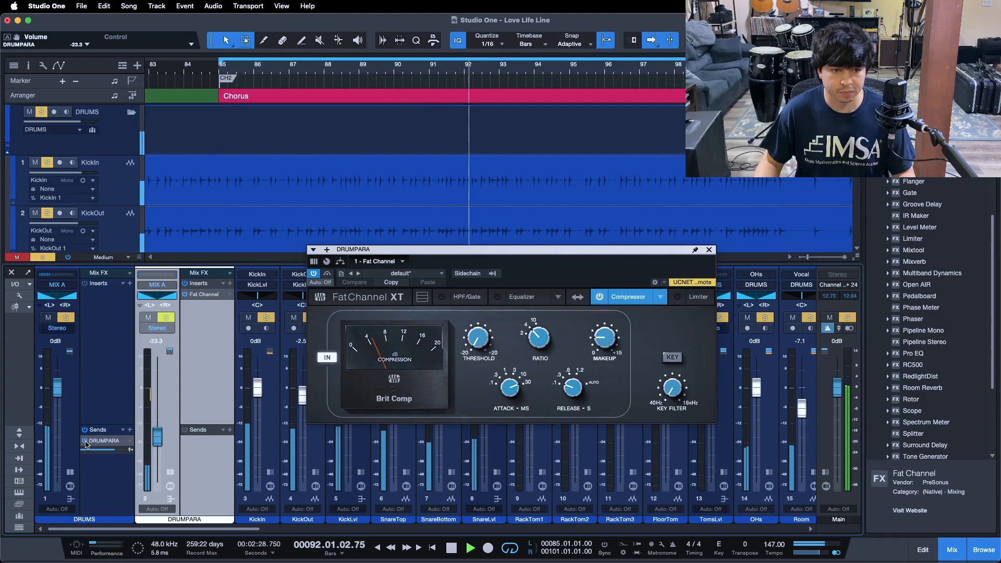
scroll(154, 443, up, 2)
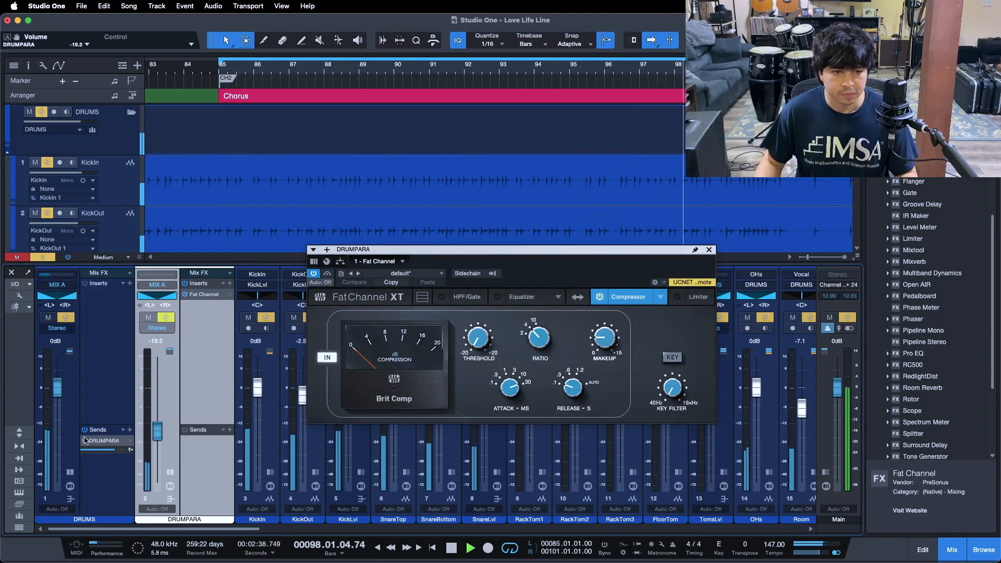
Compare the chorus with the DRUMPARA send off and on, raise the DRUMPARA volume to -18.3 dB, and stop playback.
click(85, 443)
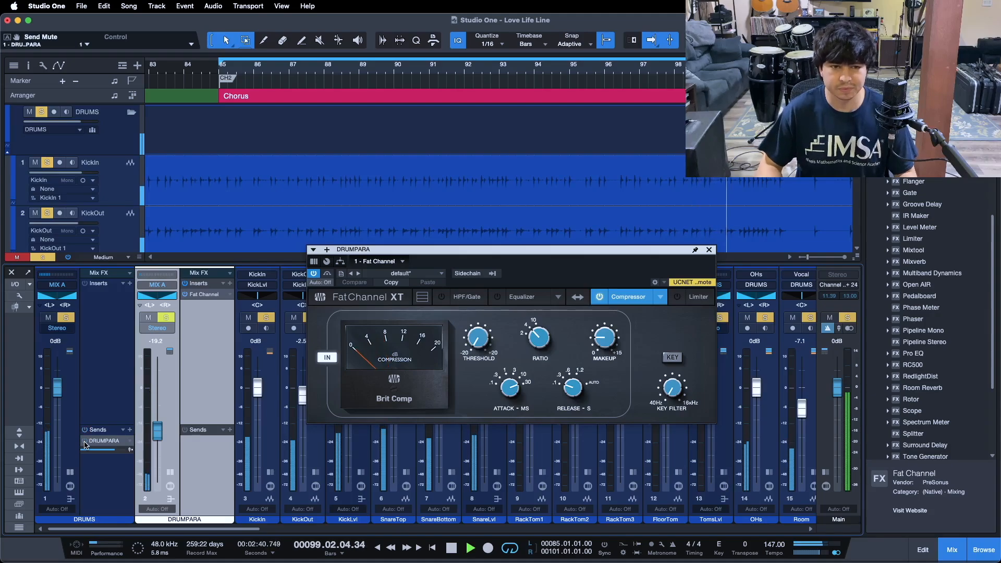
key(KP_1)
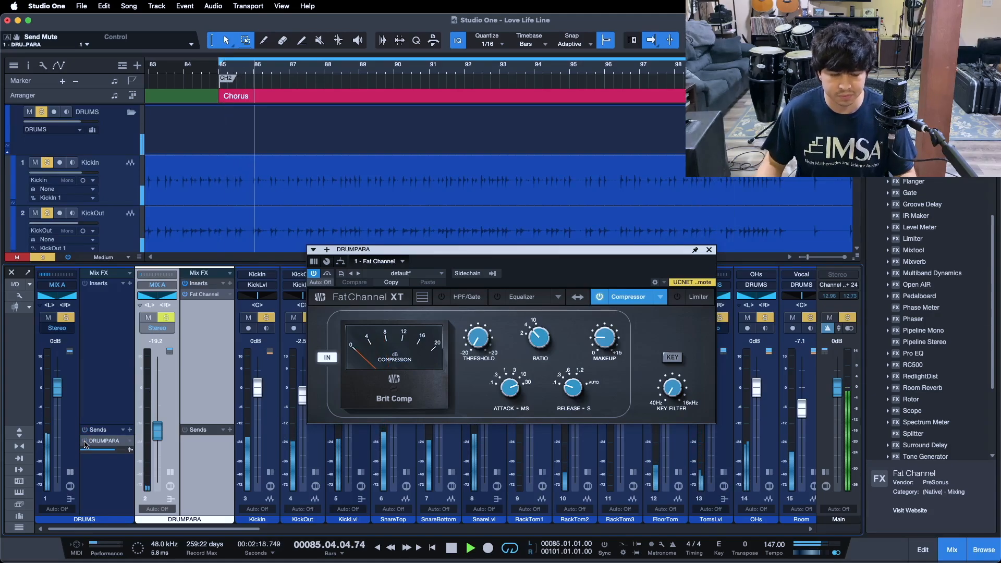
click(86, 443)
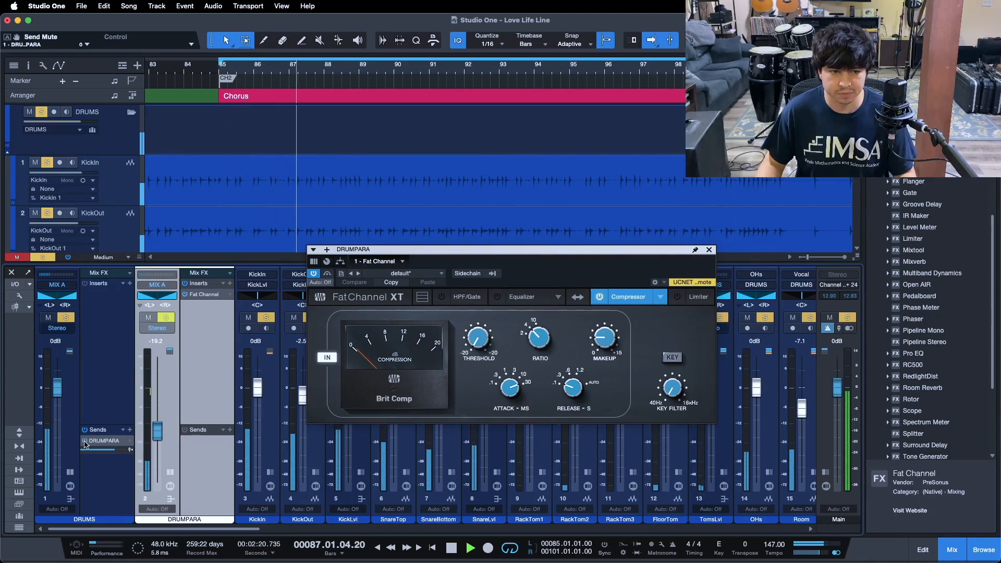
drag(158, 431, 158, 429)
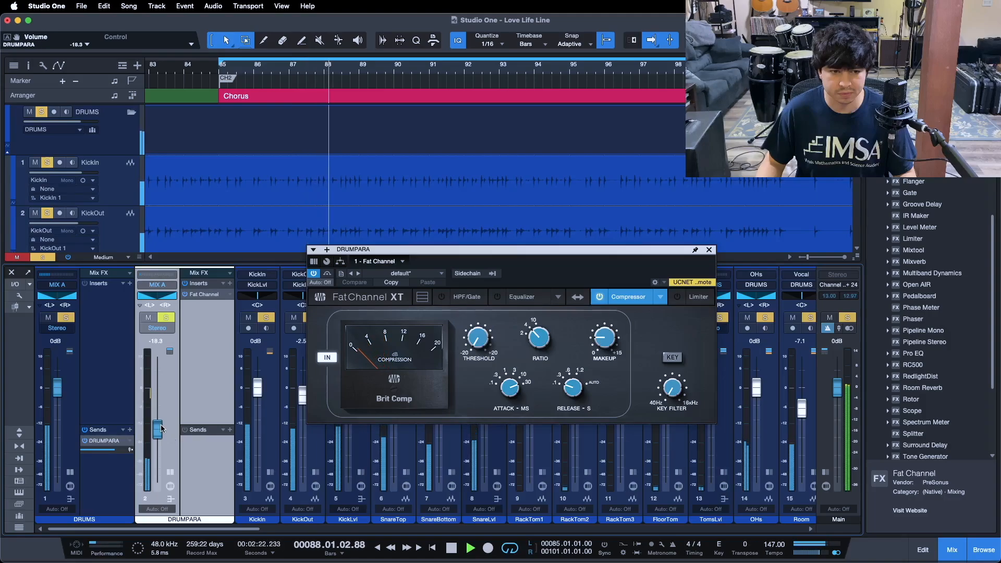
click(84, 441)
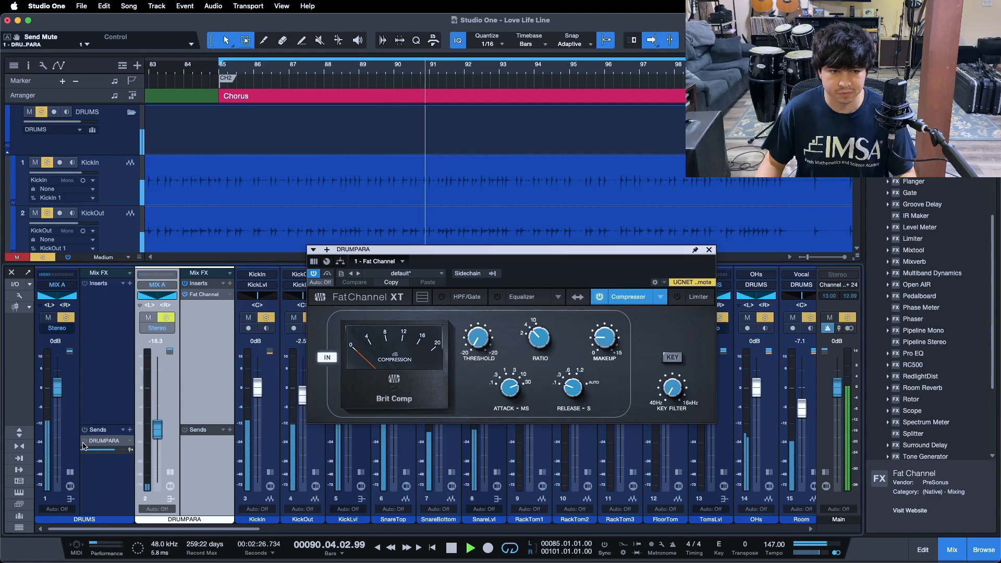
key(space)
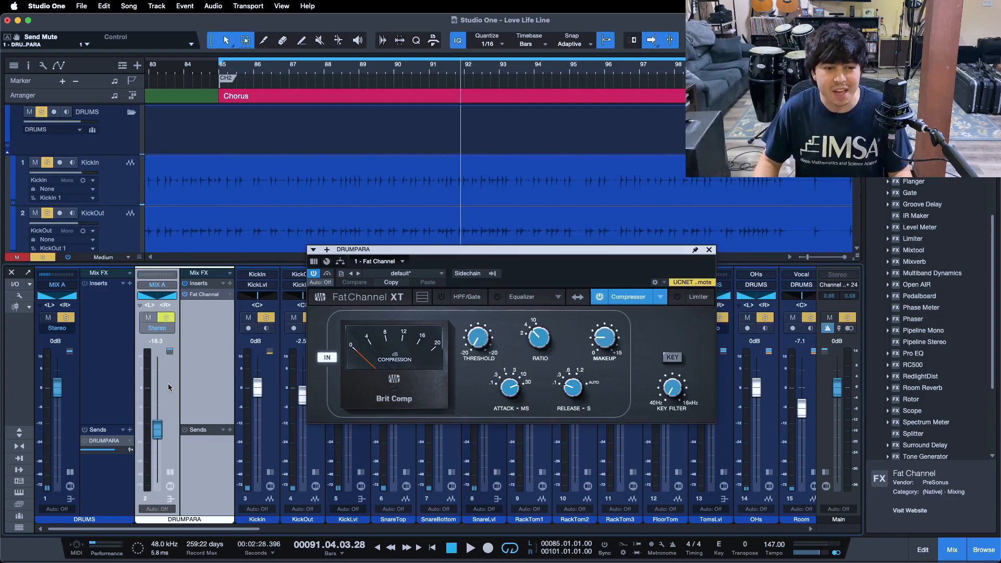
Unsolo the drums, re-enable the DRUMPARA send, and save the song with the playhead at the chorus start.
key(s)
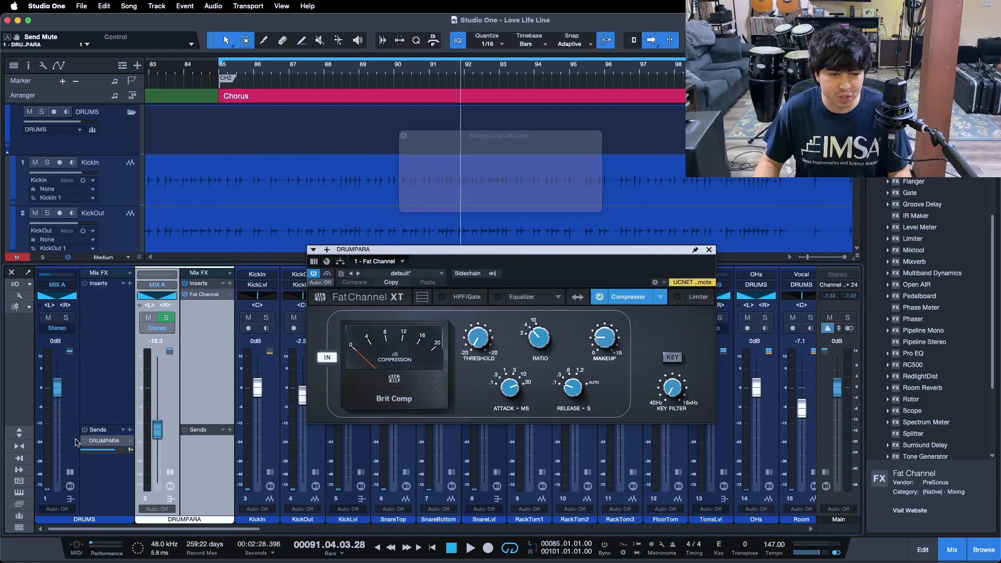
key(KP_1)
key(super+s)
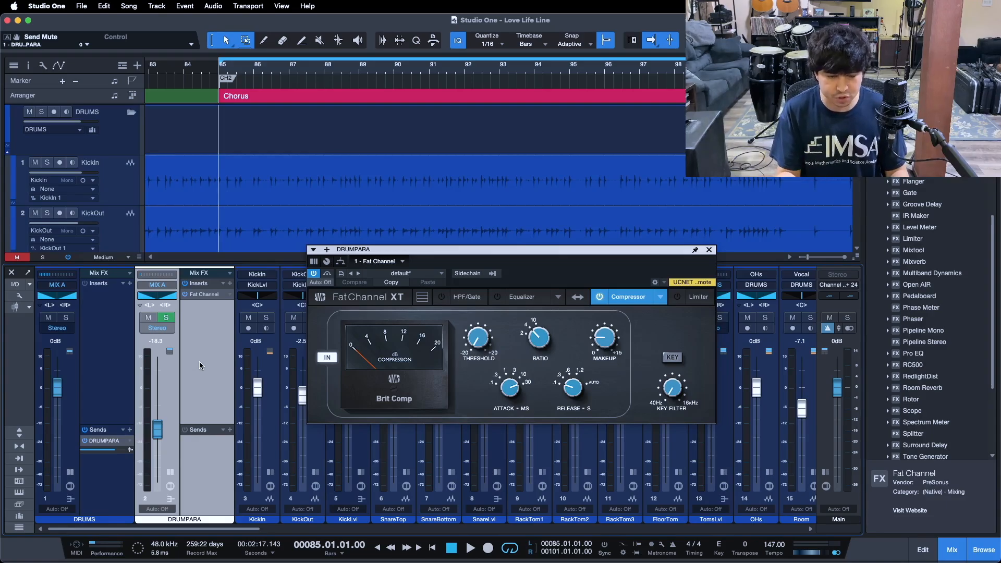
Play the full mix, comparing it with DRUMPARA muted, and raise the DRUMPARA volume to -17.5 dB.
key(space)
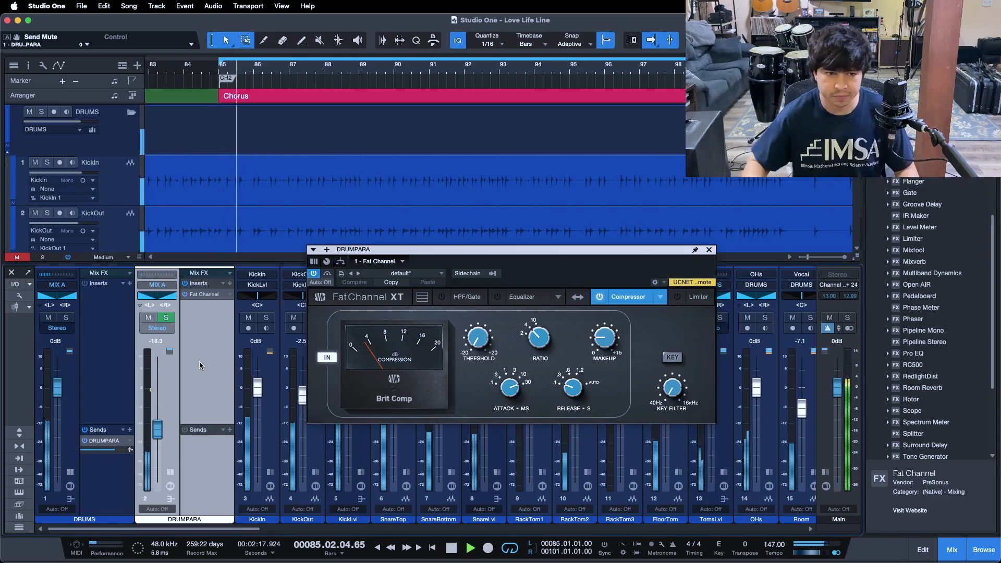
click(150, 318)
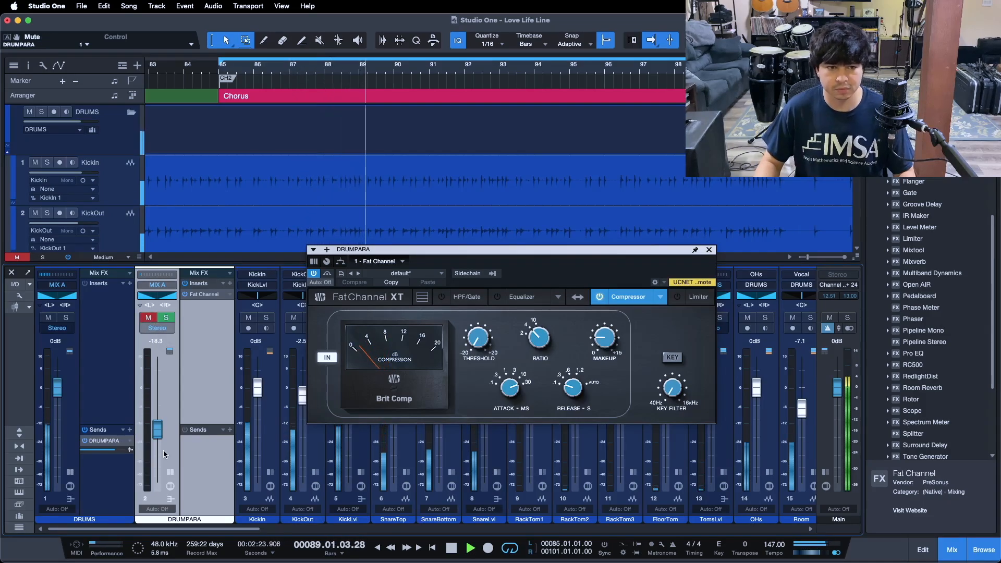
drag(156, 437, 156, 435)
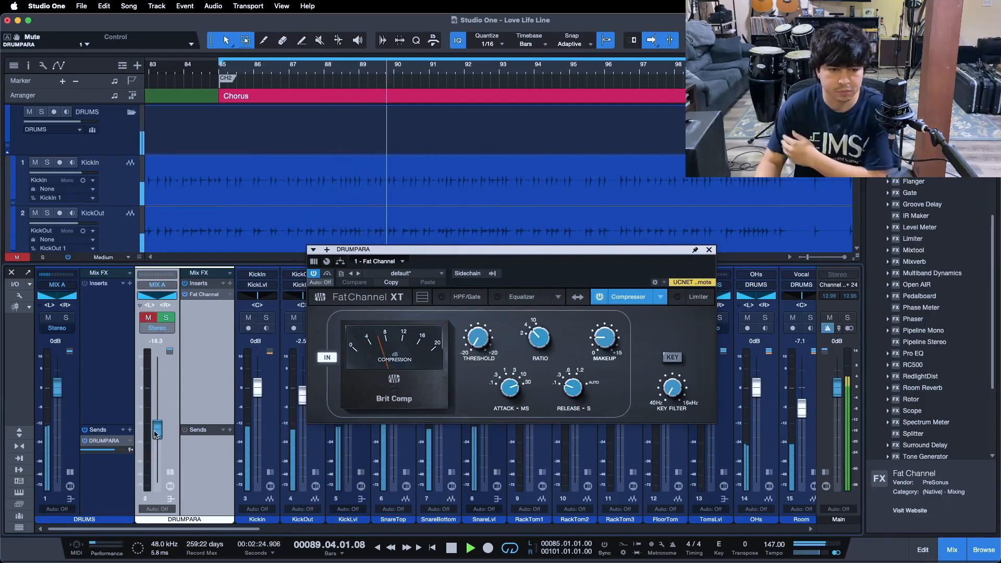
click(149, 319)
Compare the full chorus mix by repeatedly muting and unmuting the DRUMPARA bus, and stop playback.
drag(586, 282, 462, 345)
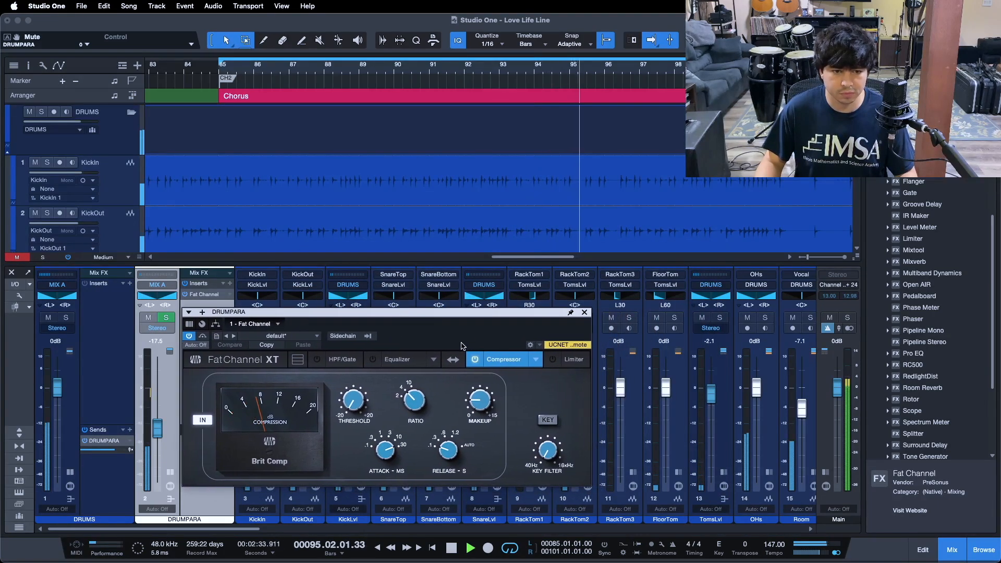
click(150, 319)
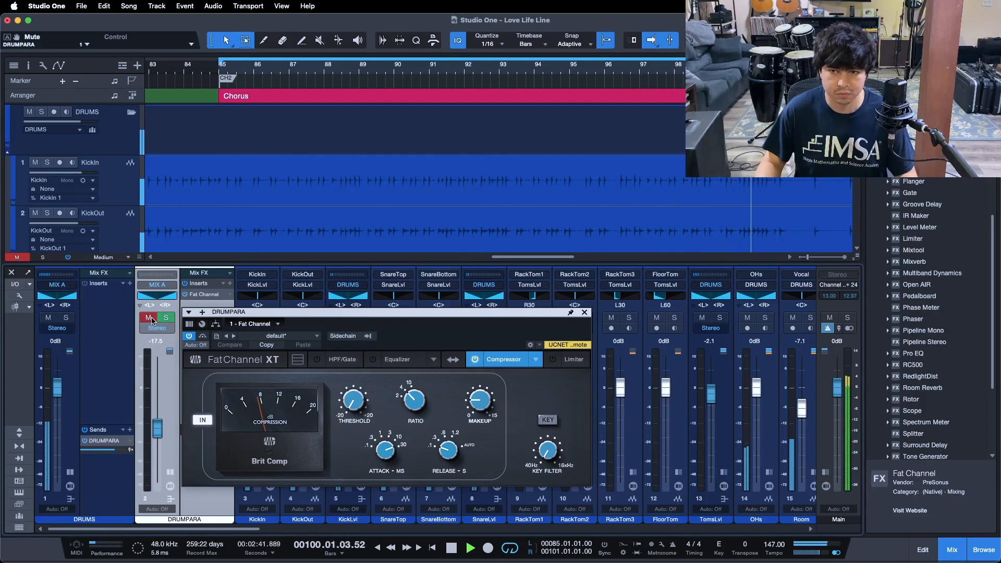
click(150, 319)
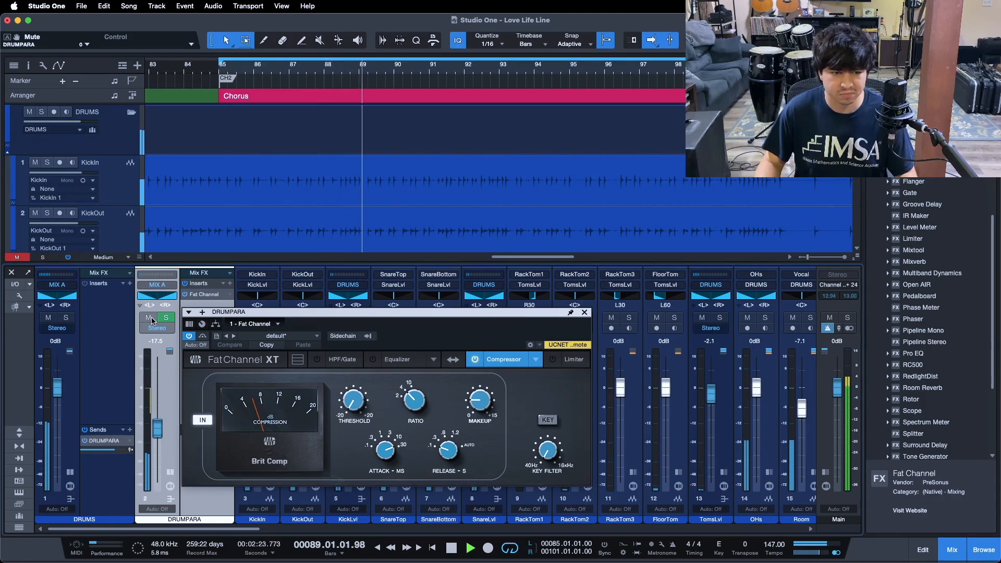
click(150, 318)
click(150, 318)
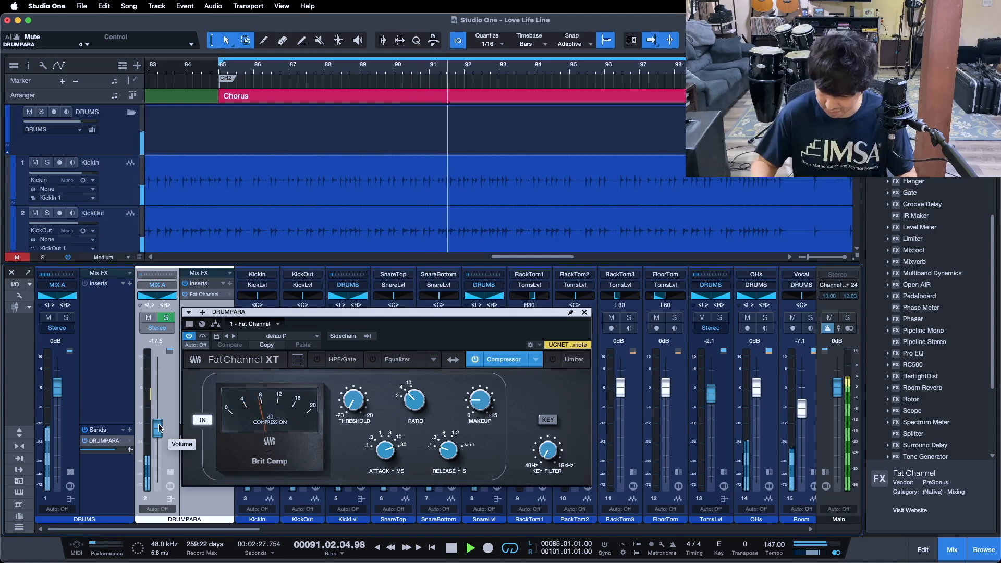
key(space)
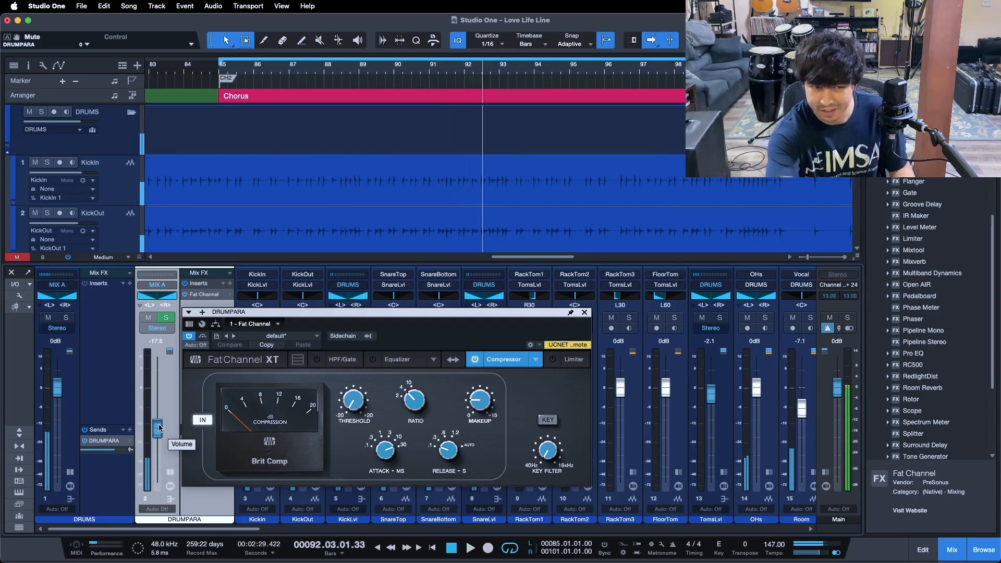
Close the Fat Channel window and collapse the expanded DRUMPARA and DRUMS channels.
click(584, 313)
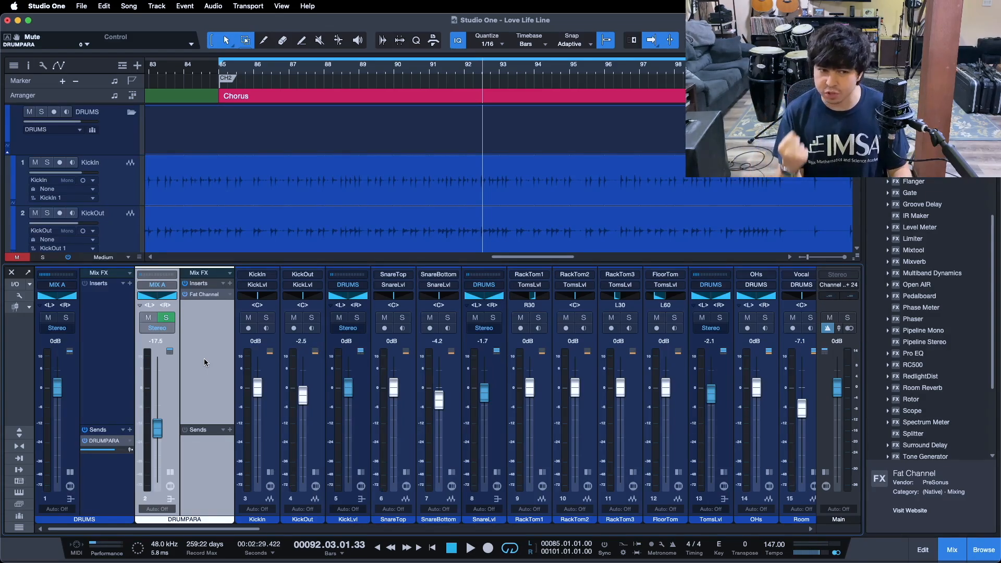
click(170, 472)
click(70, 472)
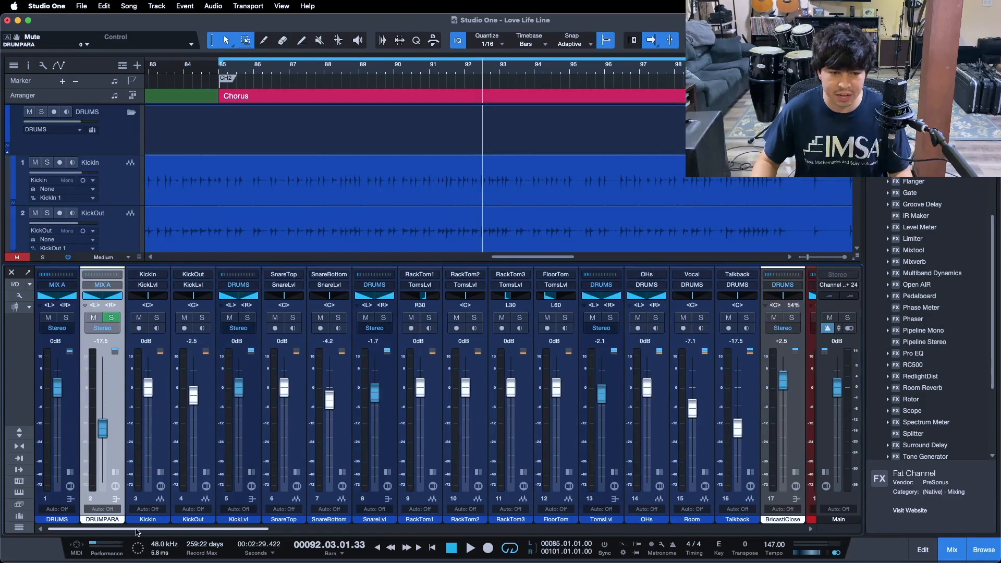
Go to the MIX A and MIX B buses in the mixer and expand MIX A to show its inserts and sends.
drag(137, 529, 114, 530)
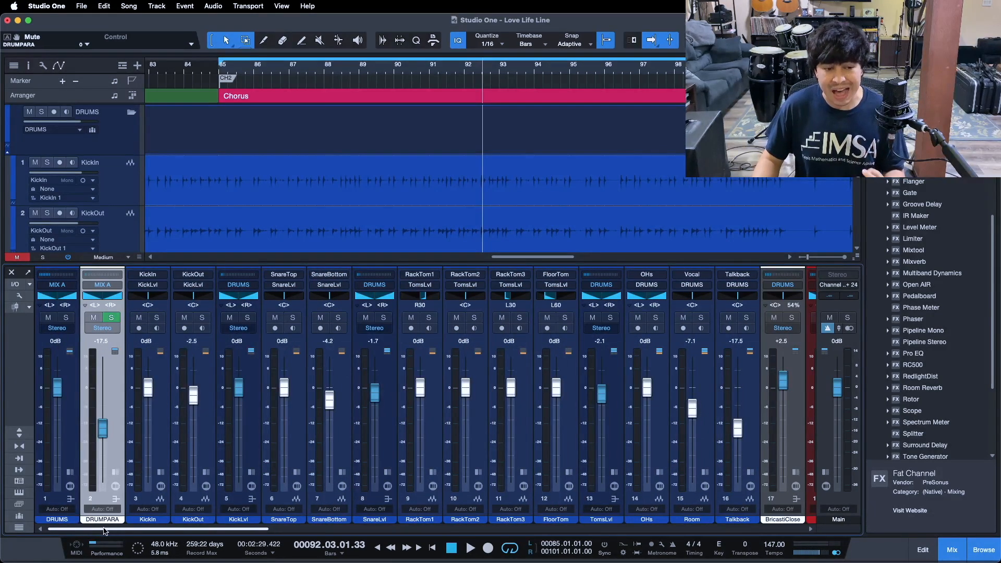
drag(116, 531, 172, 530)
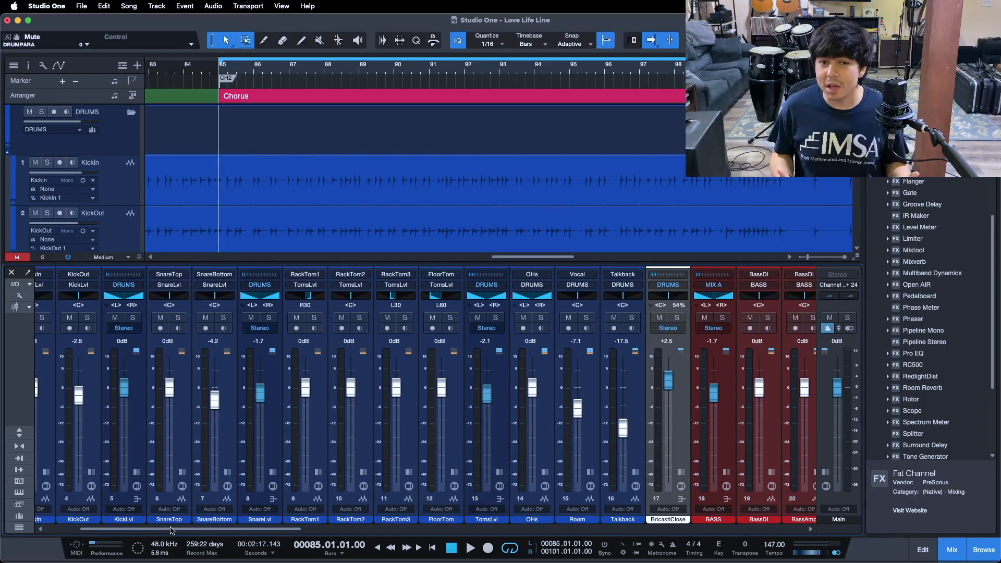
drag(171, 530, 673, 530)
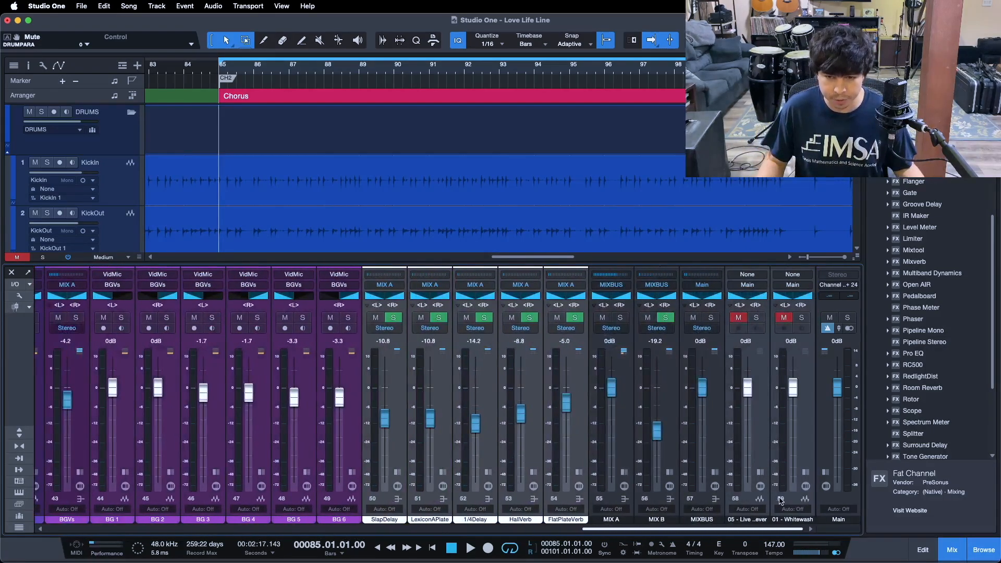
click(610, 421)
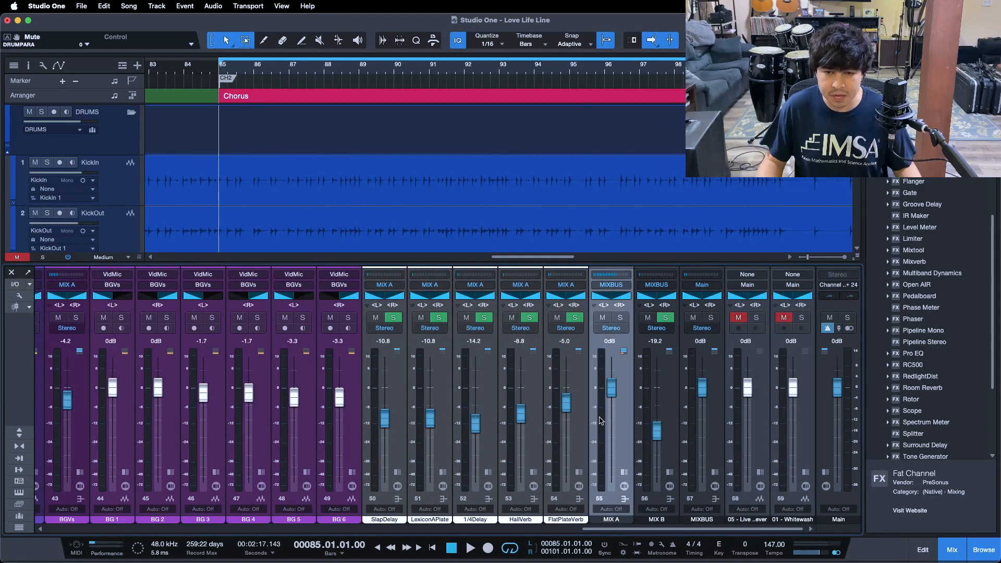
click(666, 388)
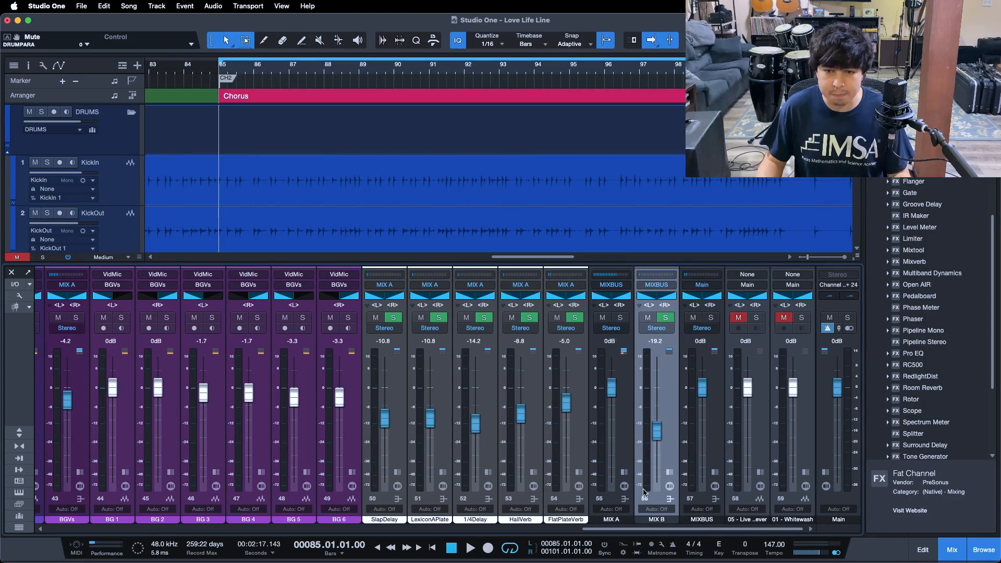
click(624, 472)
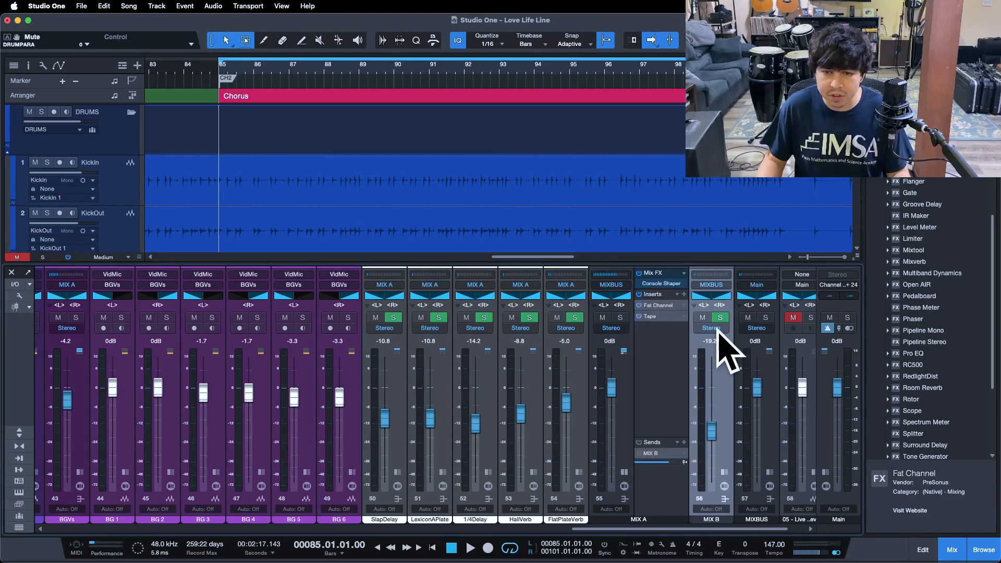
Inspect MIX A's Console Shaper and the Brit Comp compressor in its Fat Channel insert.
click(674, 285)
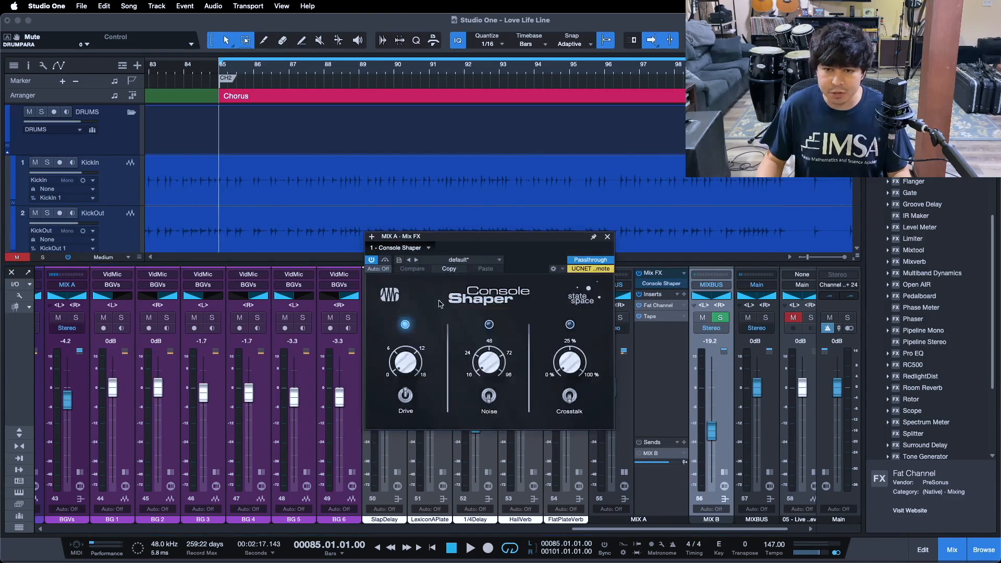
click(669, 310)
click(569, 284)
drag(516, 253, 388, 253)
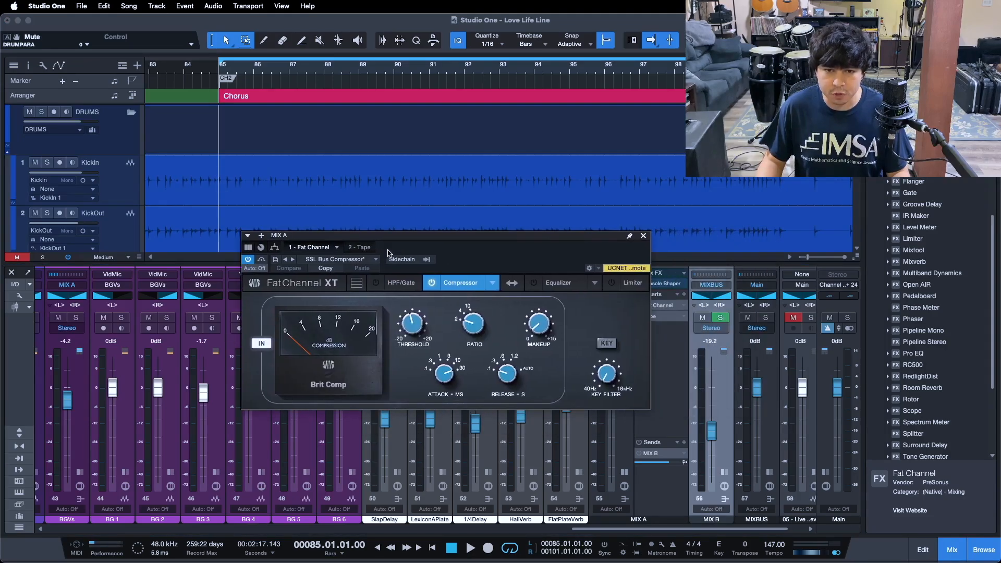
Inspect MIX A's Tape insert and expand the MIX B bus to show its inserts and sends.
click(355, 248)
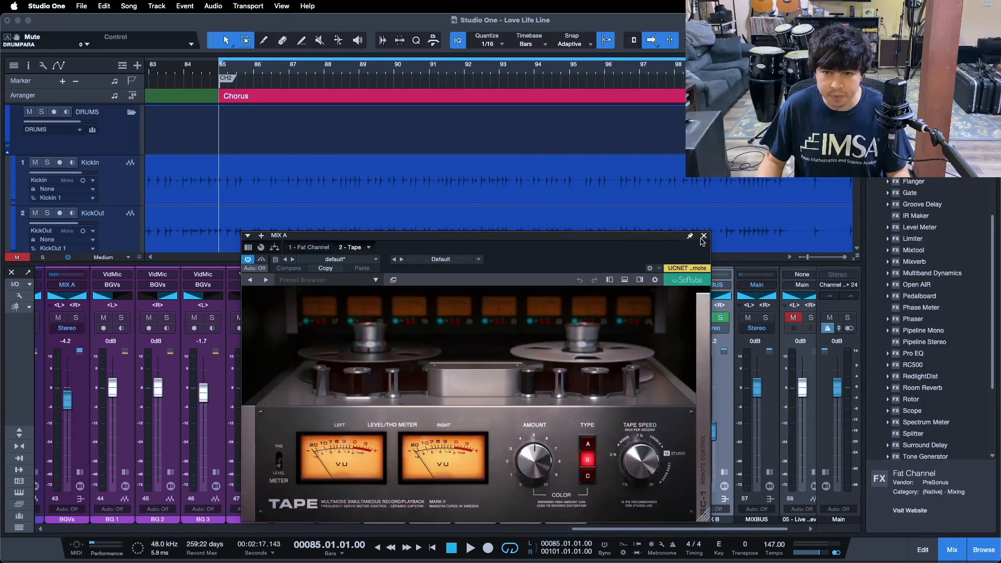
click(703, 236)
click(639, 453)
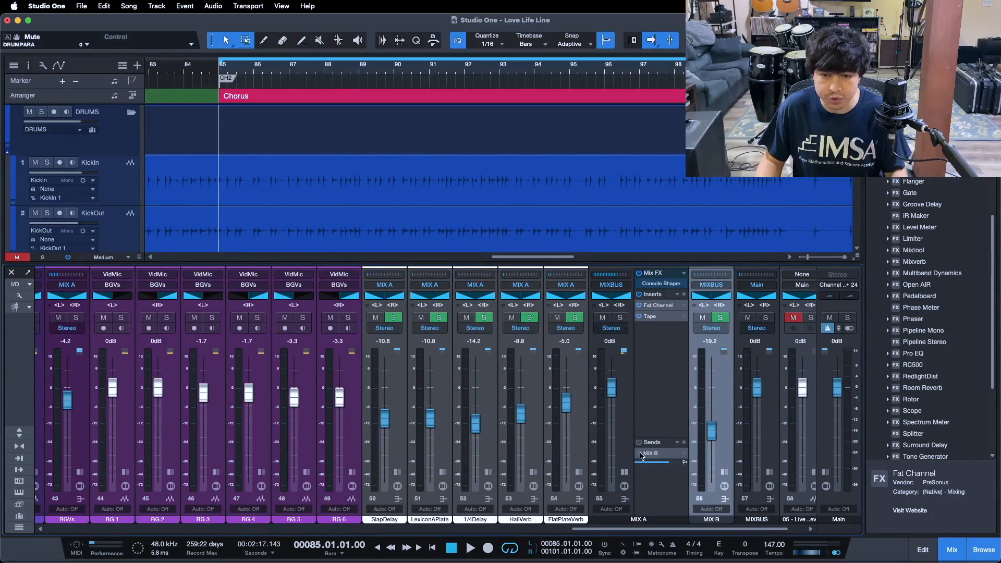
drag(654, 527, 670, 528)
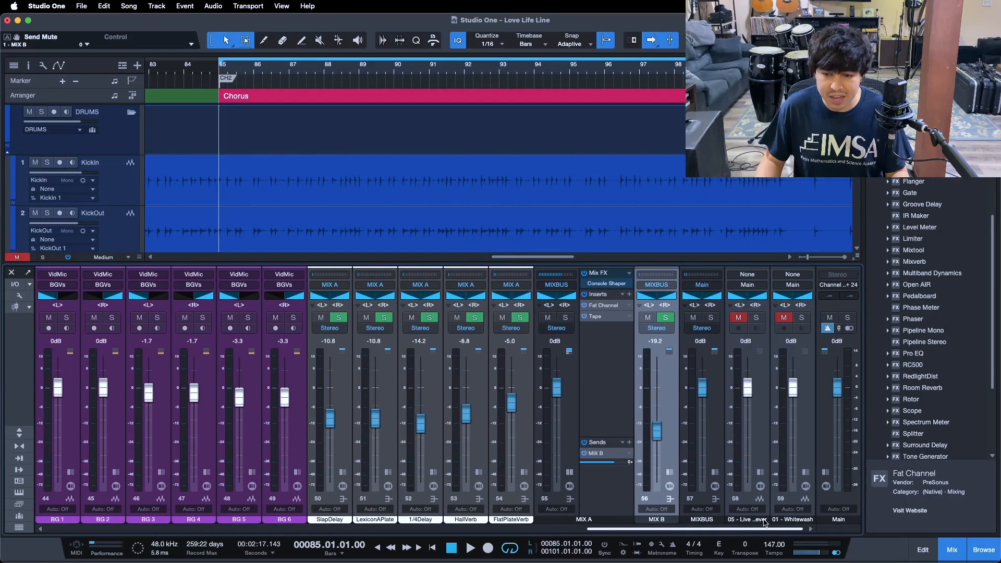
click(668, 471)
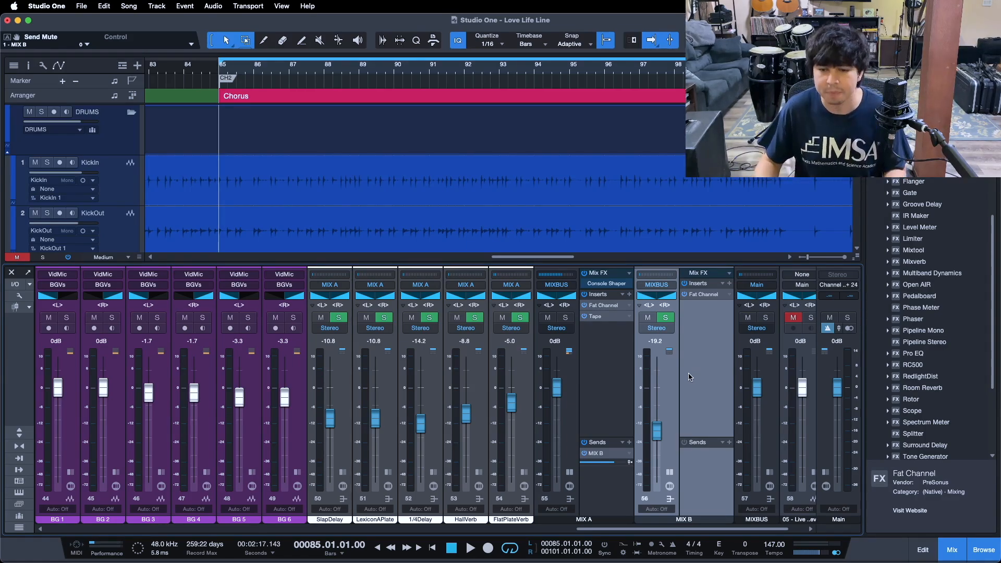
Inspect the Classic Compressor in MIX B's Fat Channel insert and close the plug-in window.
click(696, 296)
drag(415, 239, 549, 283)
click(506, 274)
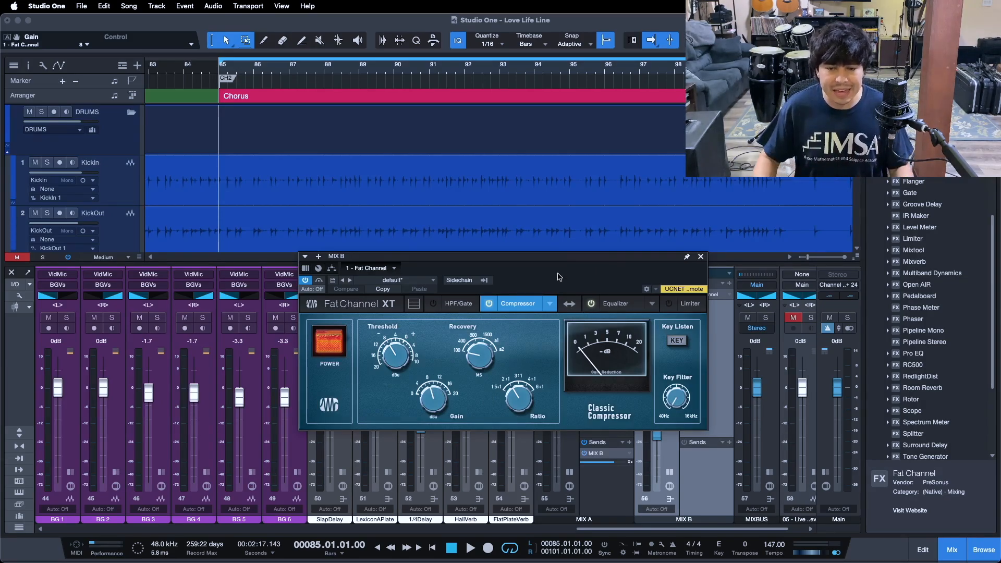
click(699, 257)
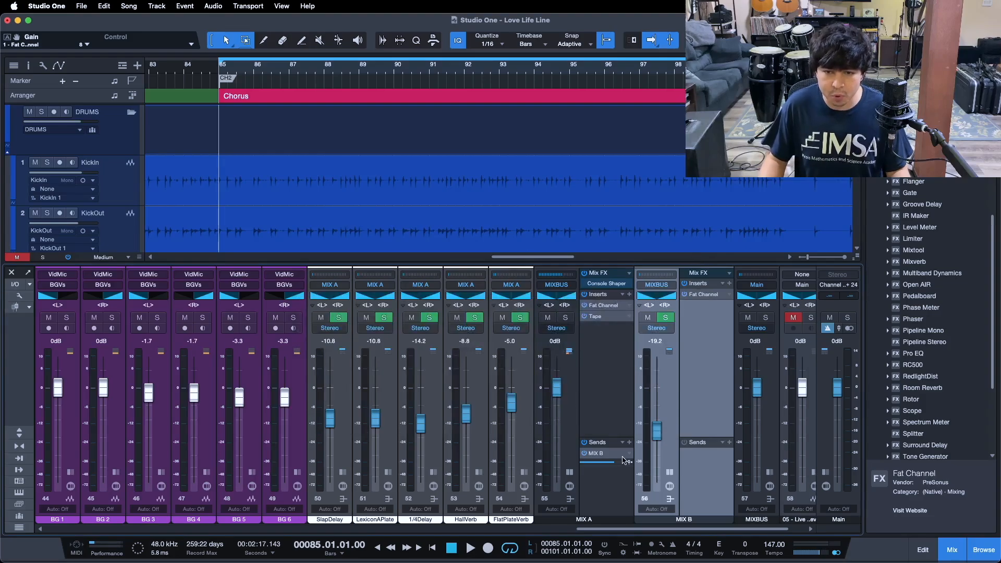
Solo MIX B and audition the chorus with its Fat Channel compressor open to watch the gain reduction, and stop playback.
click(569, 472)
click(570, 473)
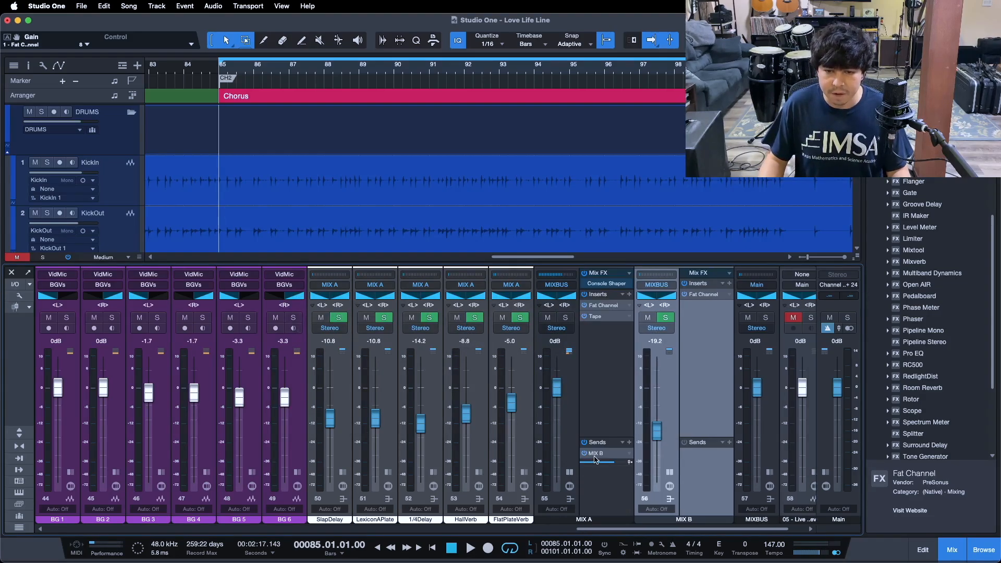
click(583, 454)
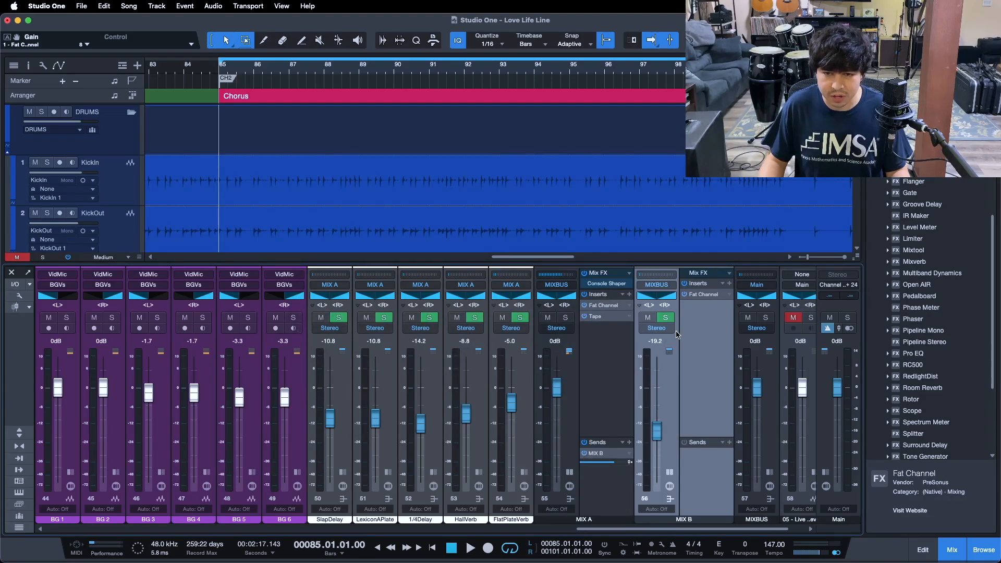
click(663, 317)
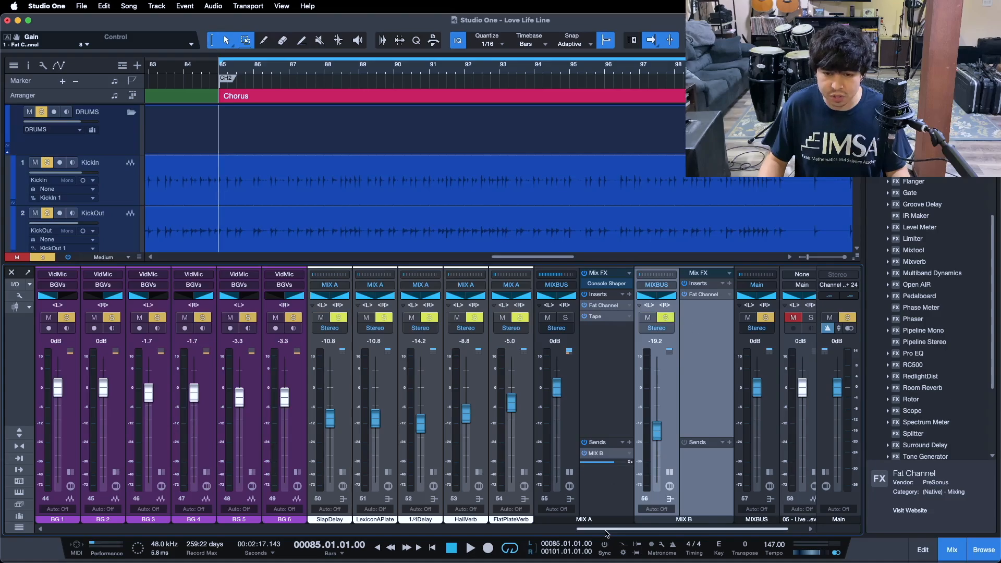
drag(715, 527, 728, 526)
click(646, 295)
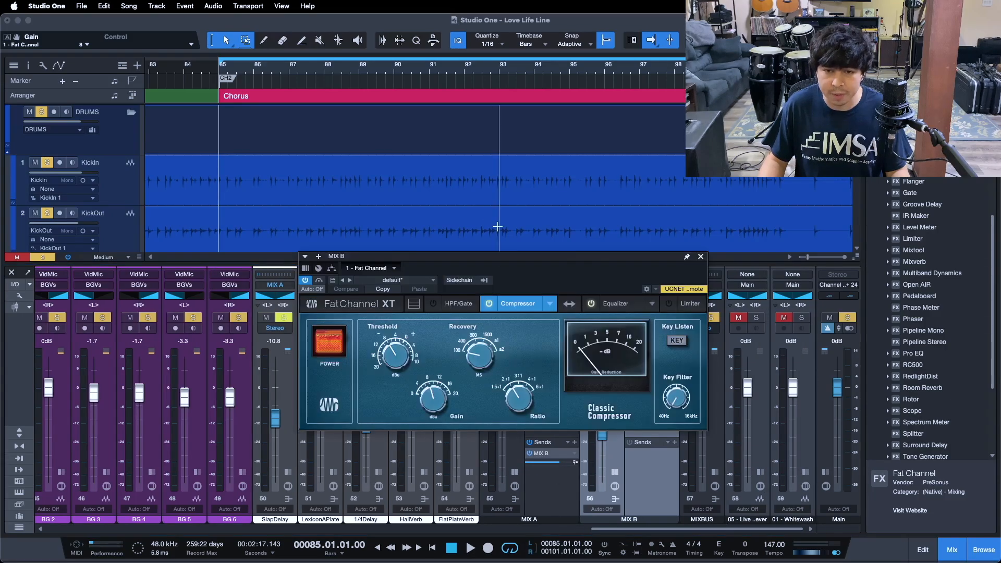
drag(521, 266, 526, 249)
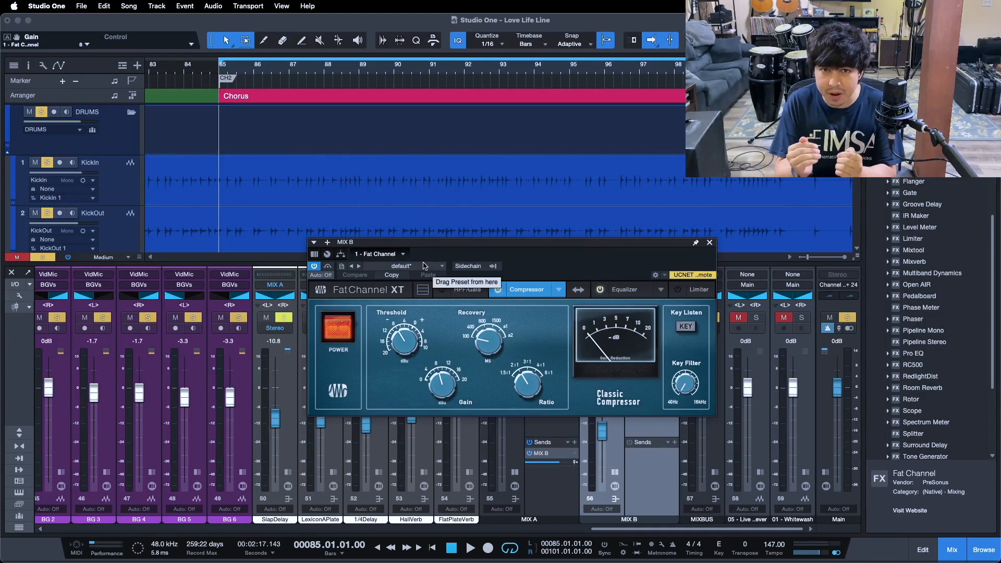
key(space)
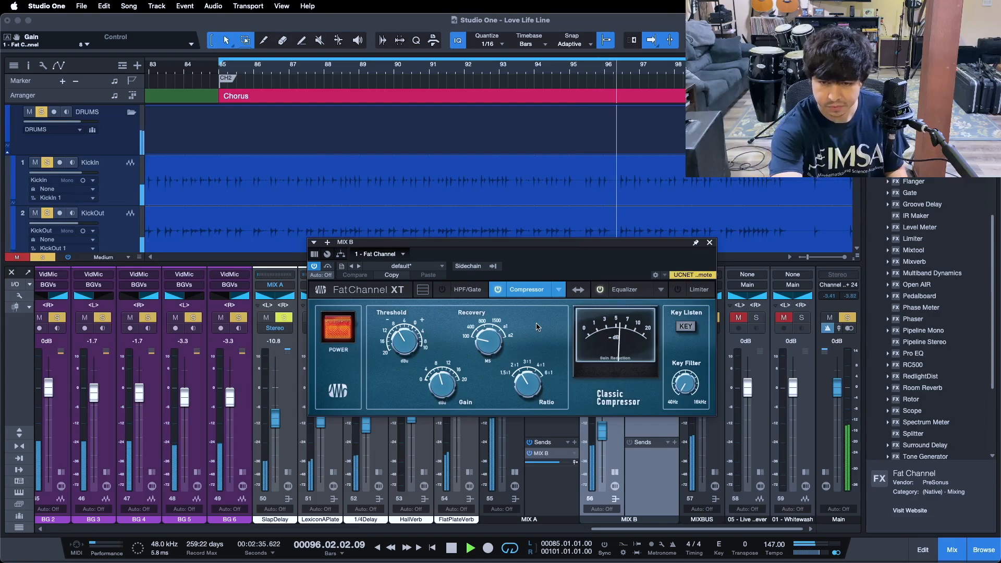
key(space)
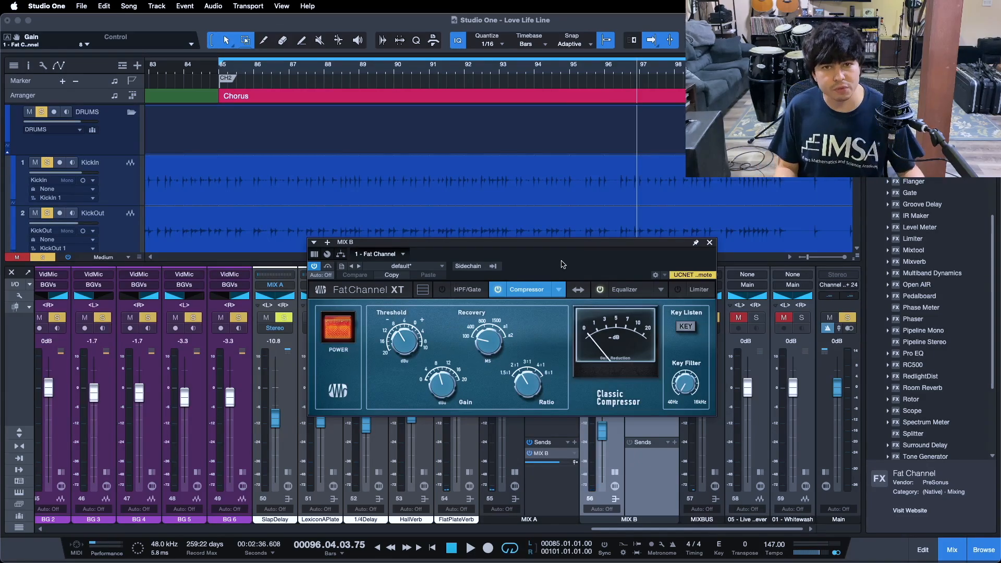
Review the Vintage EQ and Classic Compressor in MIX B's Fat Channel, close the plug-in window and unsolo the bus.
drag(562, 264, 554, 298)
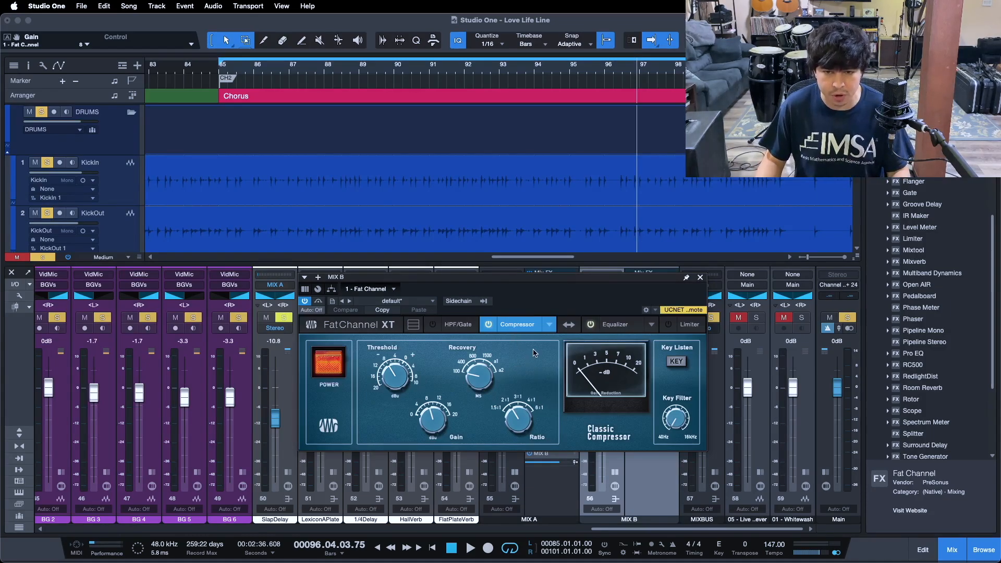
click(607, 327)
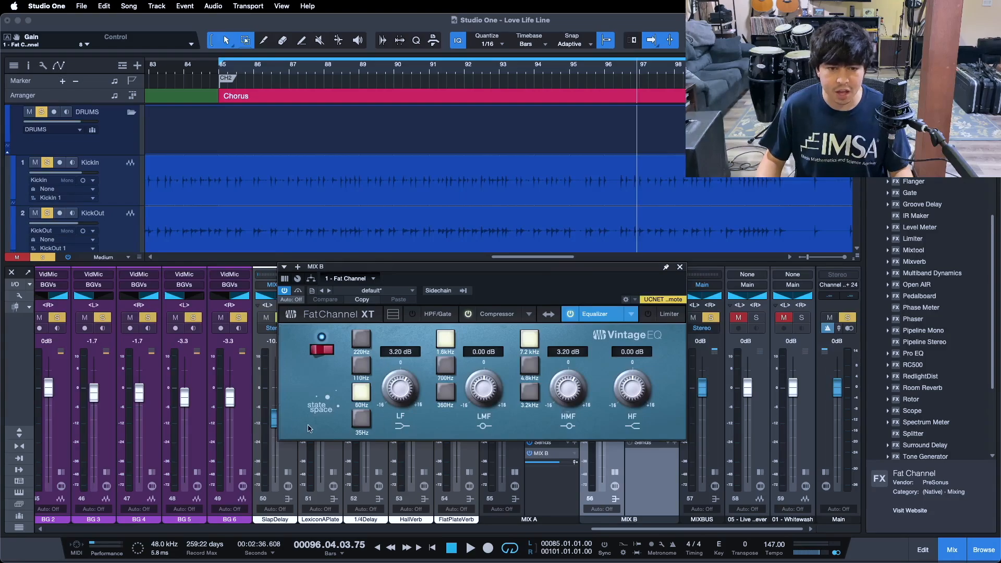
click(495, 313)
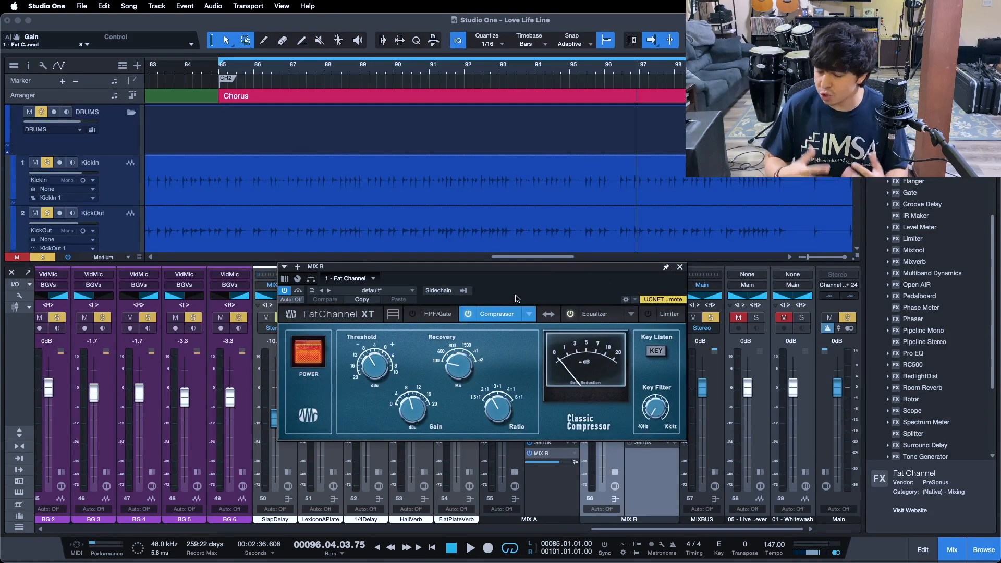
click(679, 268)
key(s)
Play the chorus from bar 85 and compare the full mix with the MIX B bus muted and unmuted.
click(531, 454)
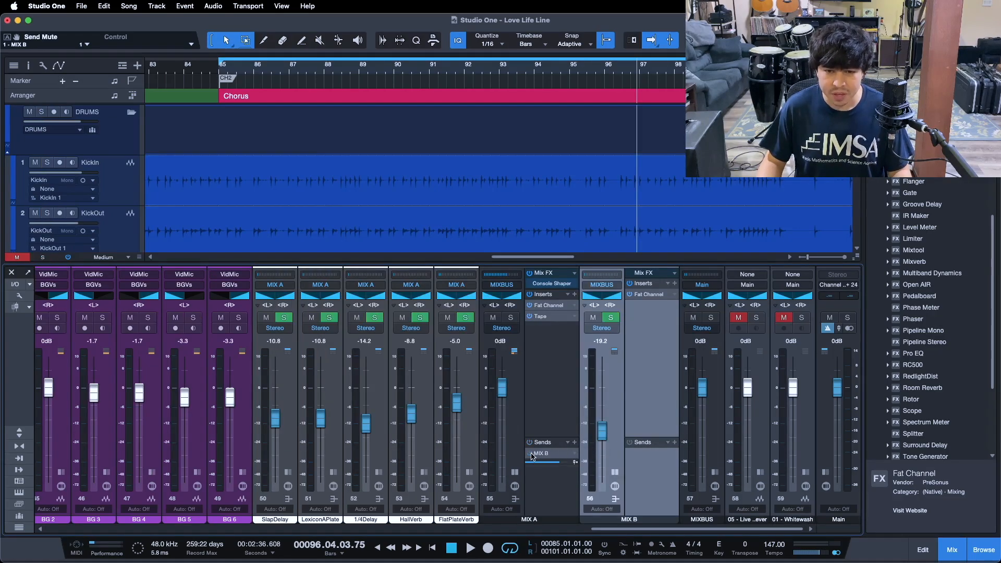
key(KP_1)
key(super+s)
click(530, 454)
click(592, 319)
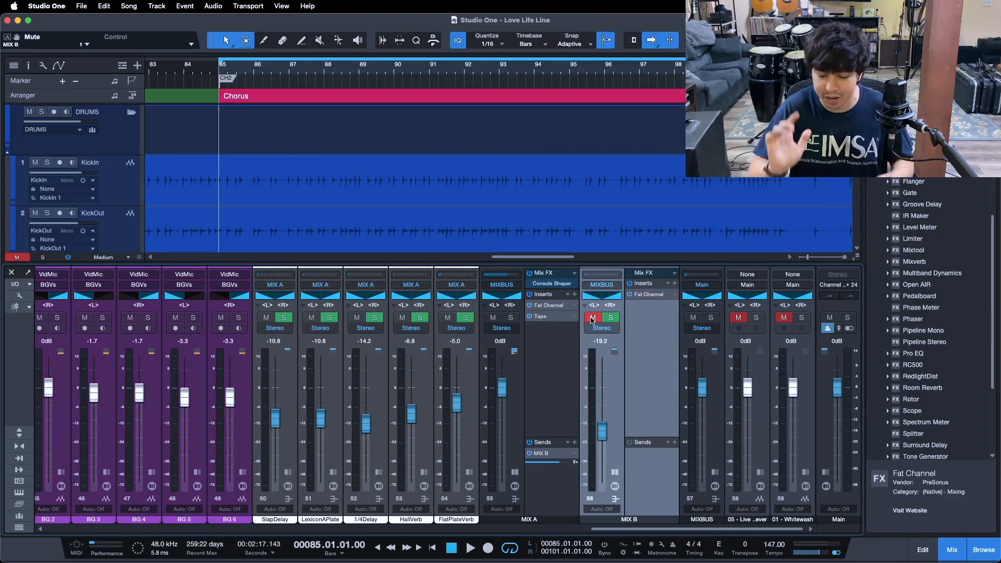
key(space)
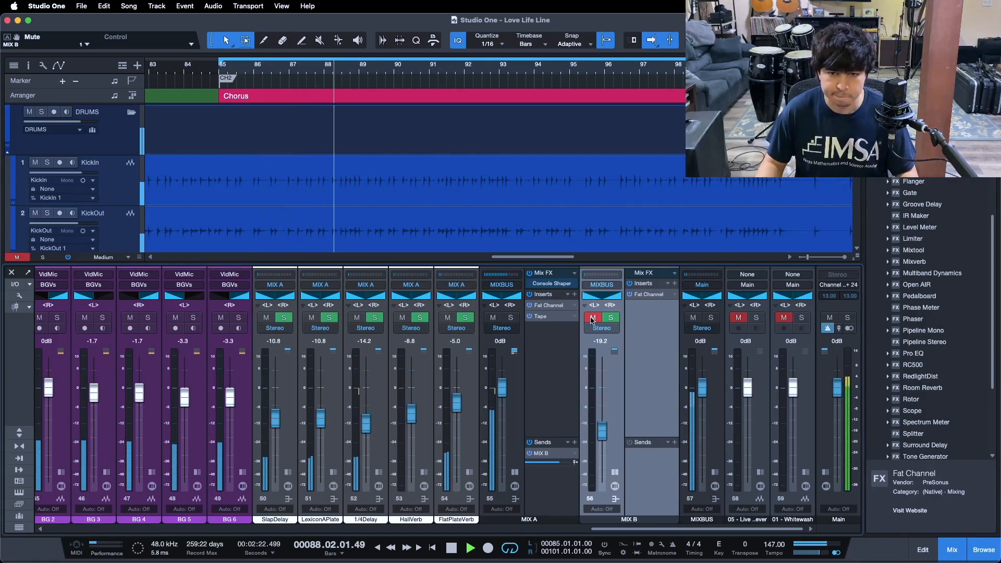
click(592, 318)
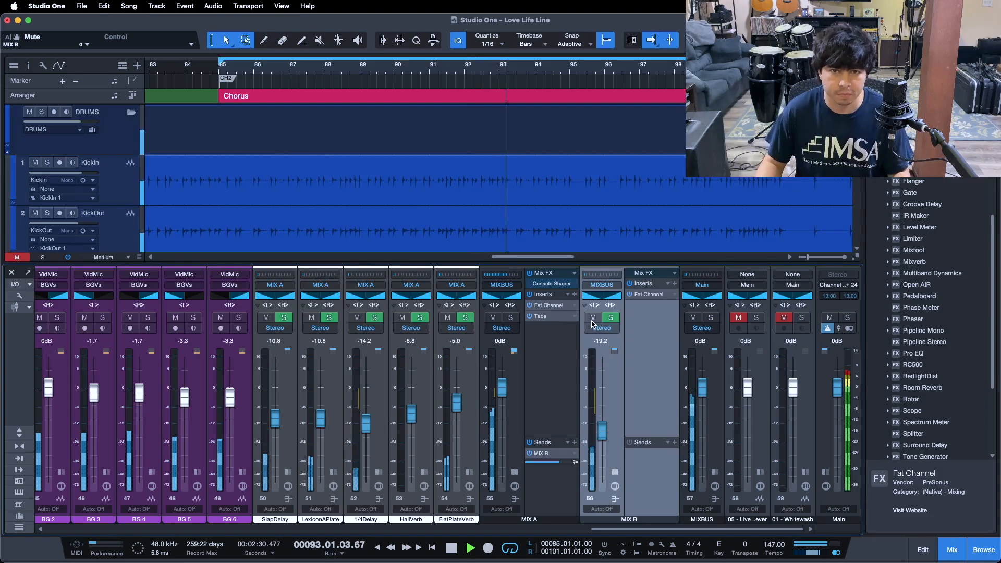
click(592, 317)
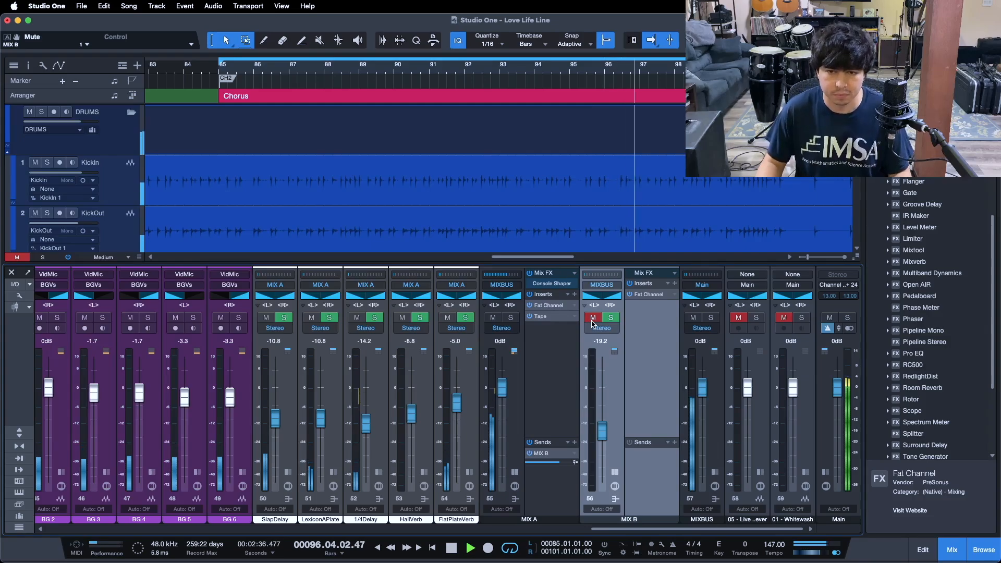
click(592, 318)
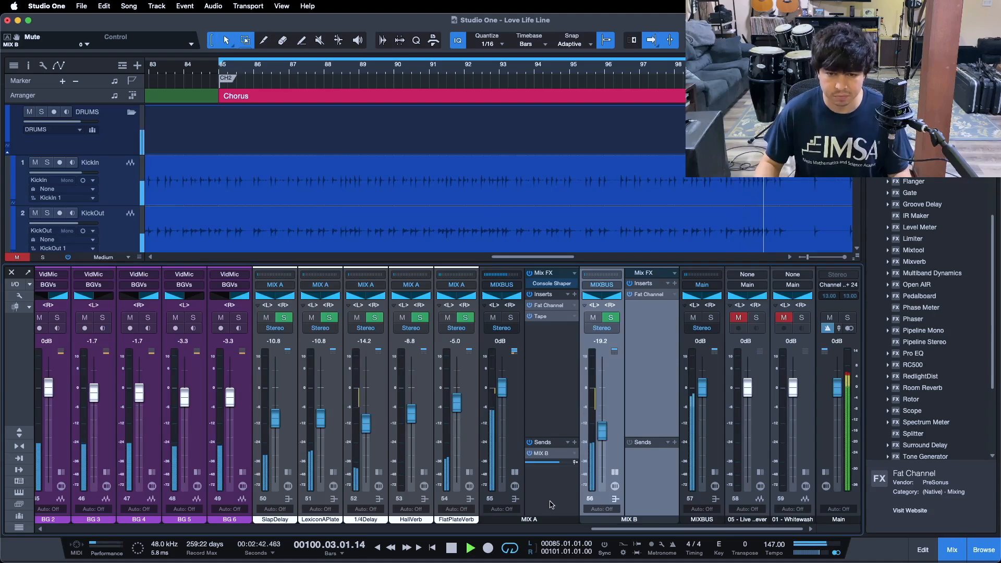
Compare the mix with MIX A's send to MIX B off and on while watching MIX B's compressor, and stop playback.
click(649, 294)
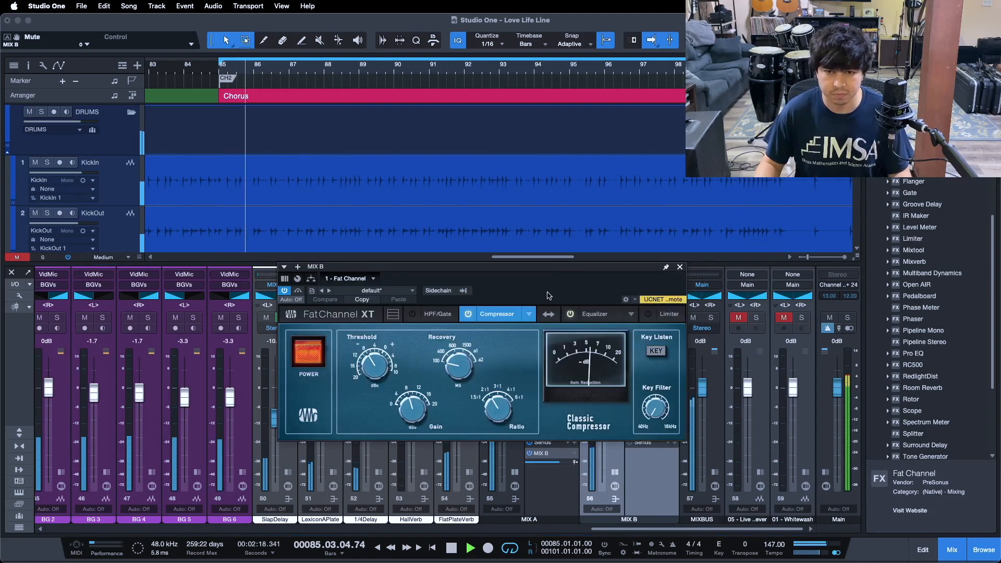
drag(540, 298, 560, 276)
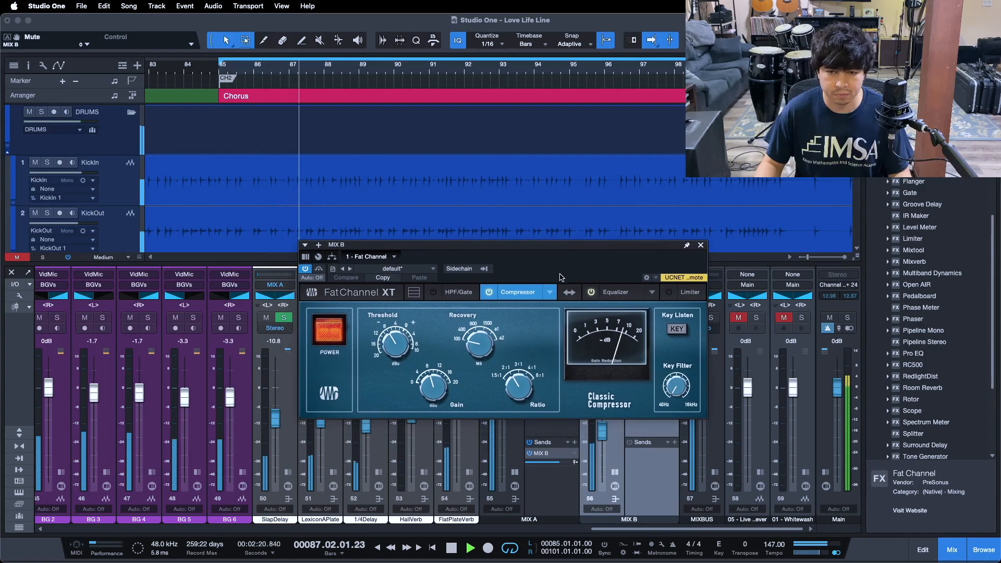
click(529, 455)
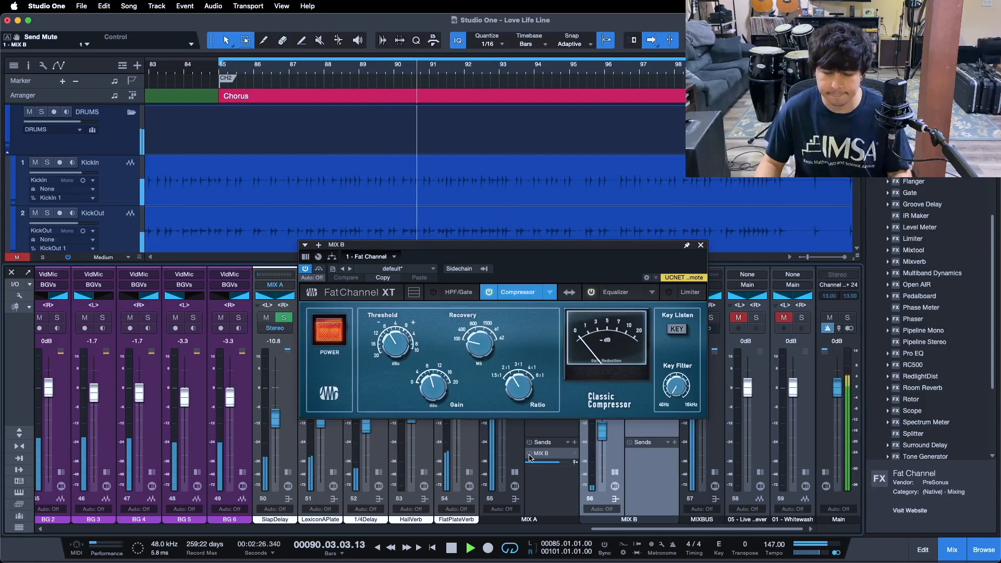
click(529, 455)
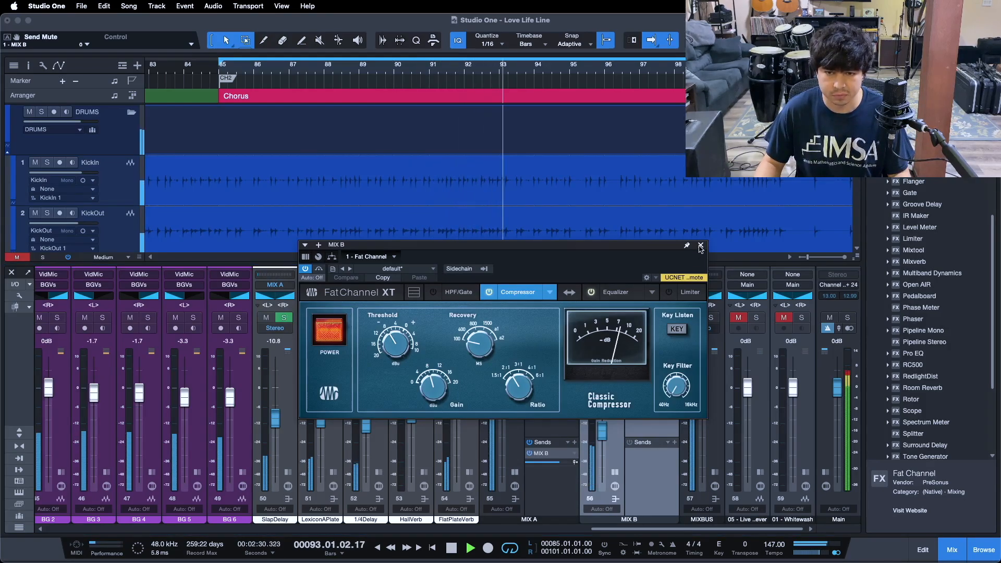
click(700, 245)
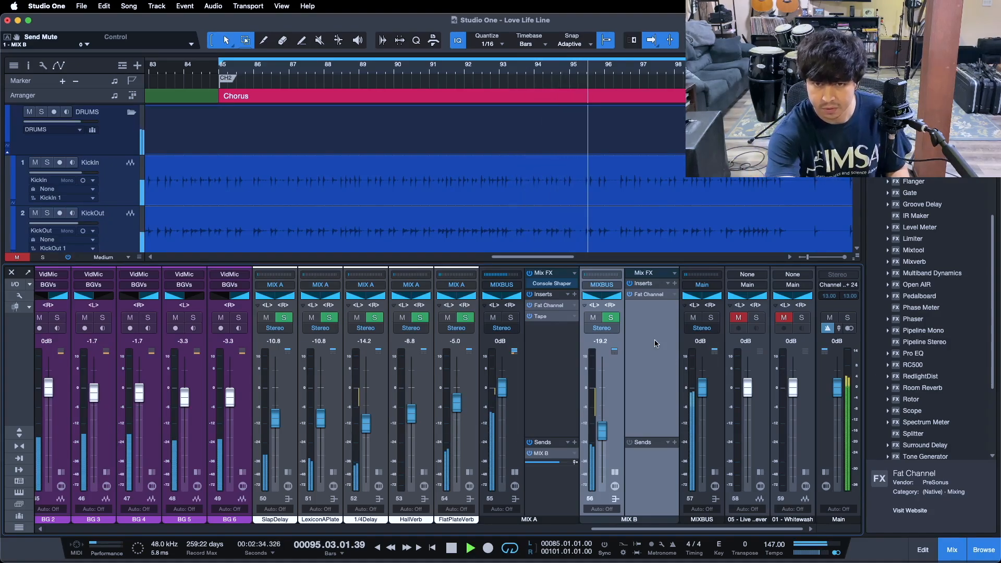
key(space)
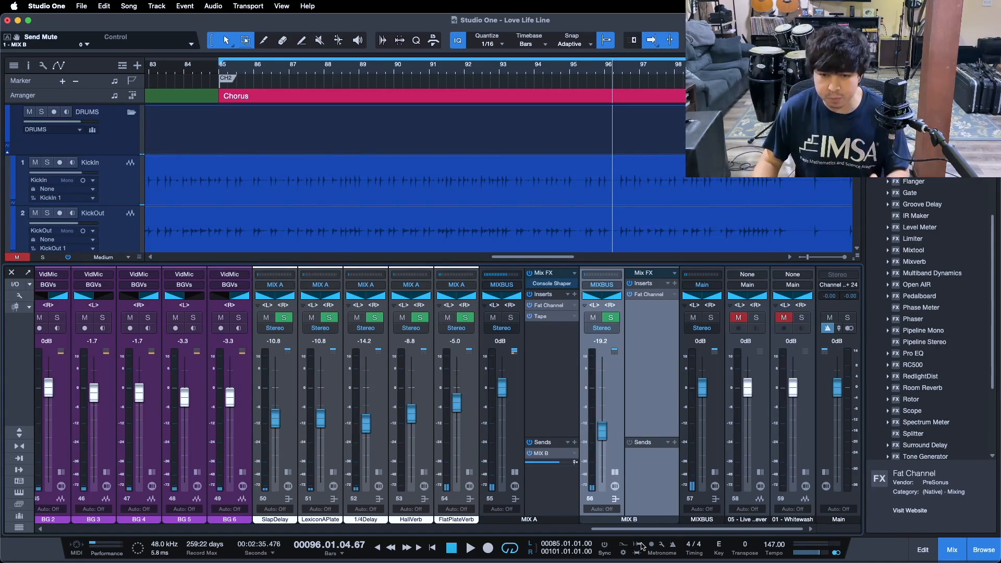
Expand the VOX and VOXPARA buses and inspect the FET compressor in VOXPARA's Fat Channel insert.
drag(642, 529, 376, 514)
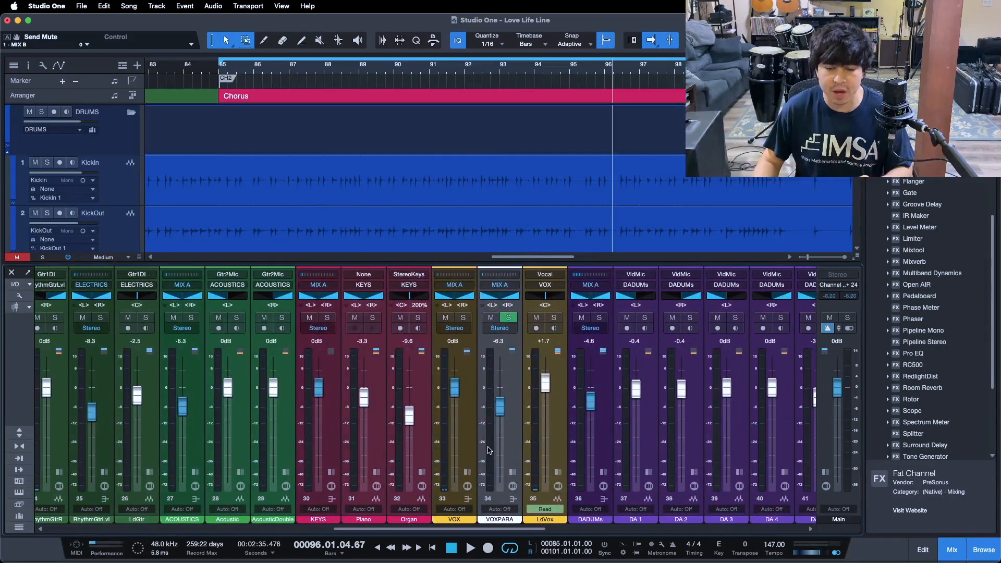
click(513, 472)
click(468, 472)
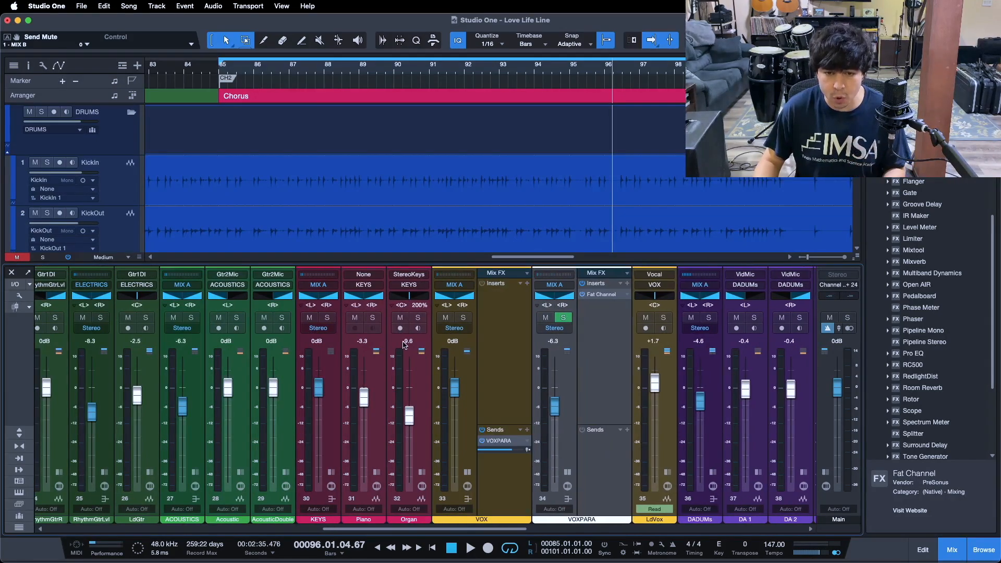
click(489, 376)
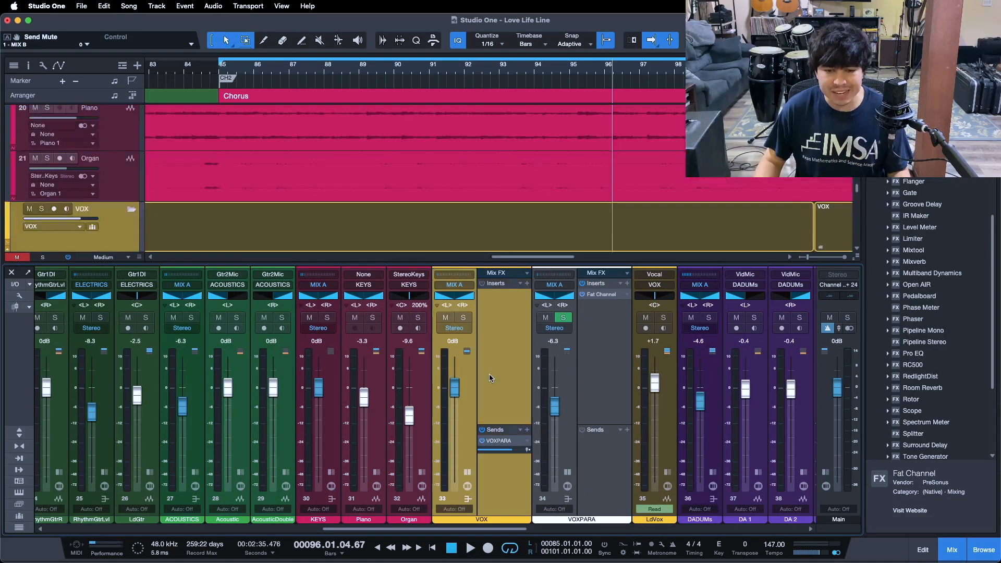
click(596, 295)
click(617, 145)
drag(553, 122, 565, 256)
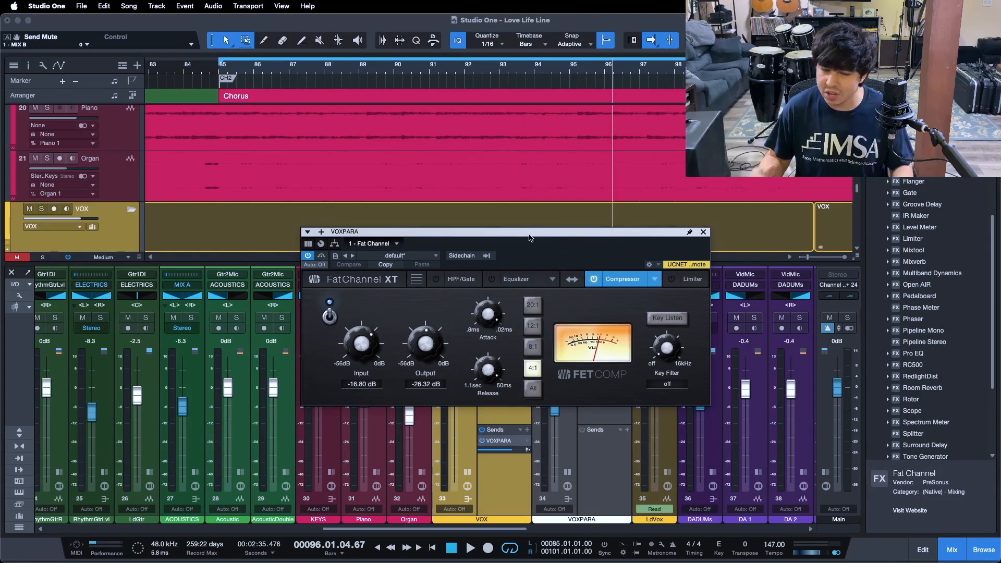
click(703, 231)
Expand the DRUMS and DRUMPARA buses to show their inserts and sends, and select DRUMS.
drag(526, 529, 253, 530)
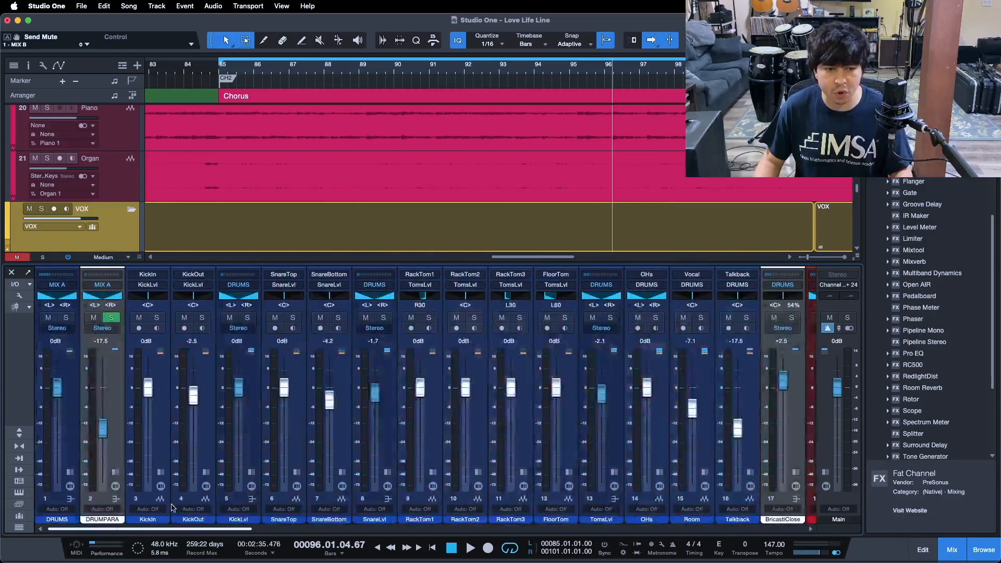
click(69, 473)
click(170, 472)
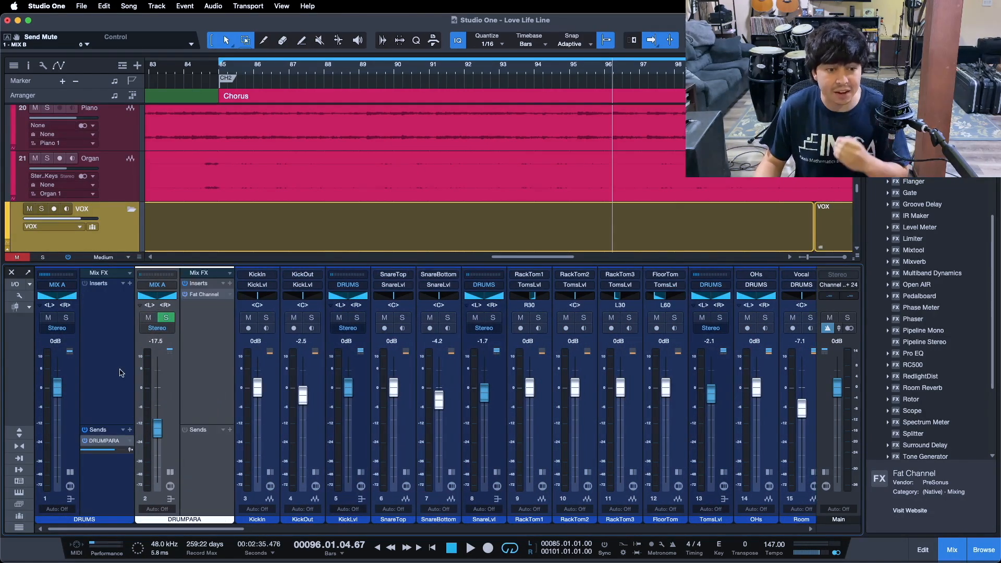
click(121, 372)
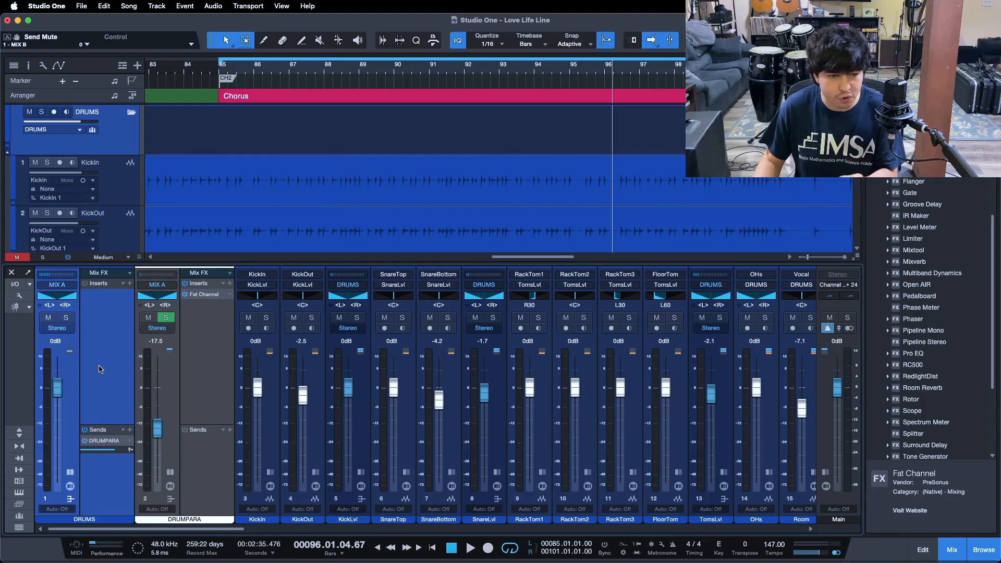
Inspect the Brit Comp compressor in DRUMPARA's Fat Channel insert, and close the plug-in window.
click(185, 382)
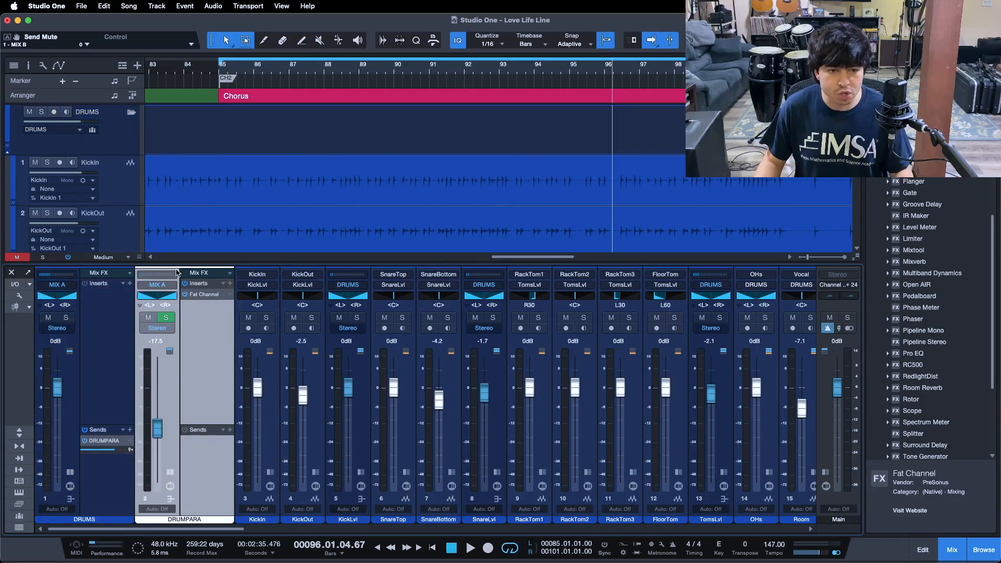
double_click(203, 295)
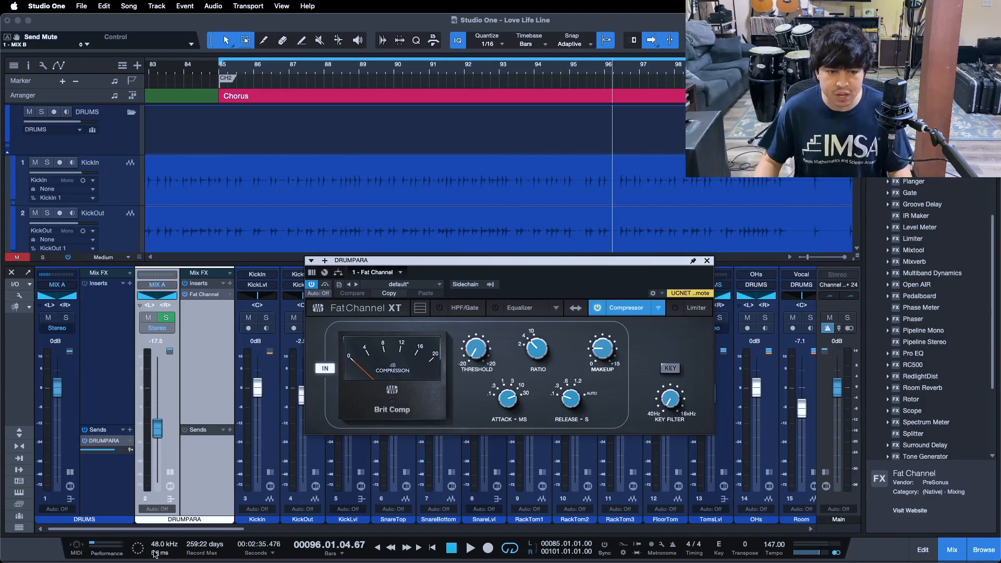
drag(161, 529, 719, 529)
click(707, 261)
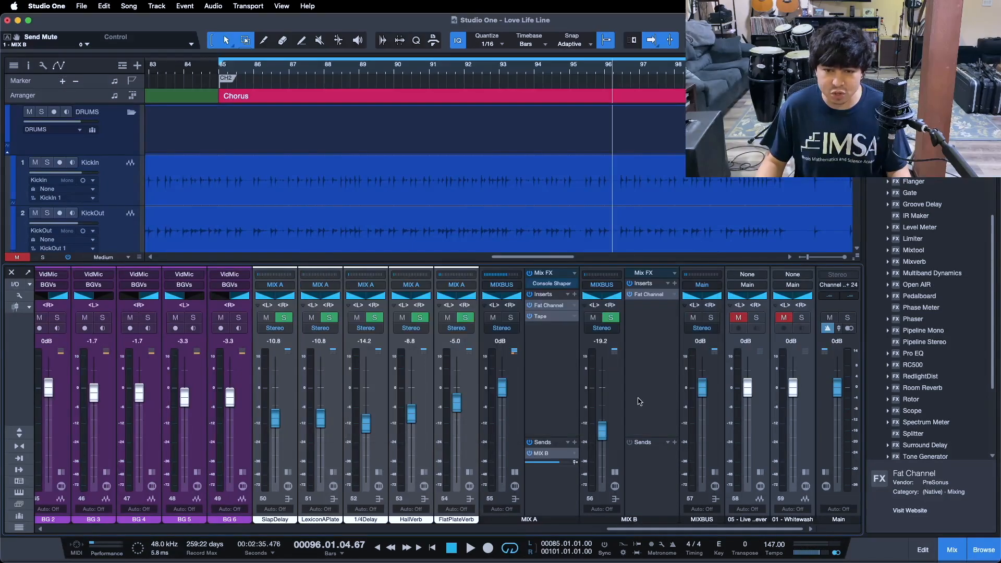
Open MIX B's Fat Channel insert, inspect its Classic Compressor settings, and reposition the plug-in window to see the MIX A and MIX B channels.
click(651, 295)
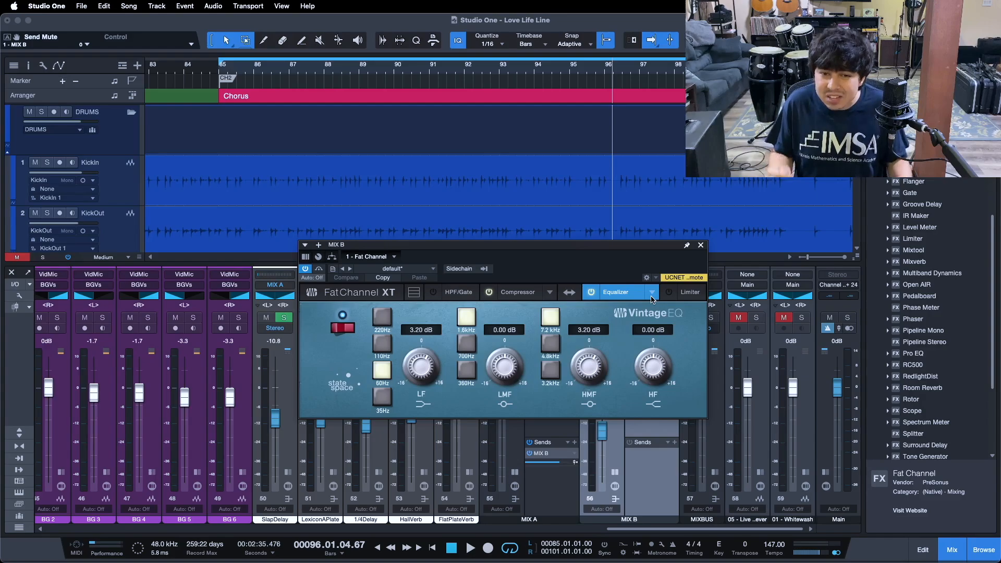
click(510, 293)
drag(533, 273, 523, 123)
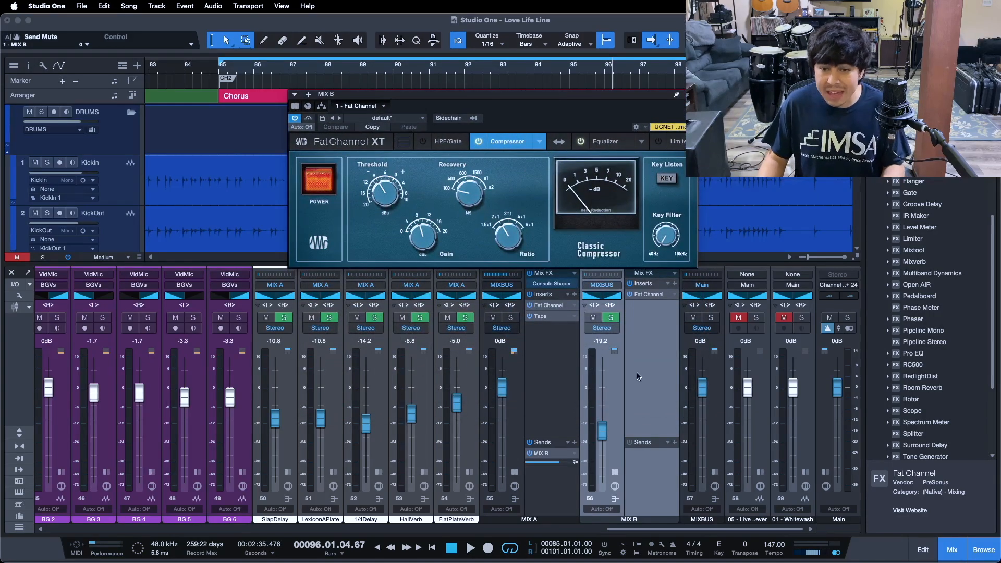
drag(513, 135, 514, 235)
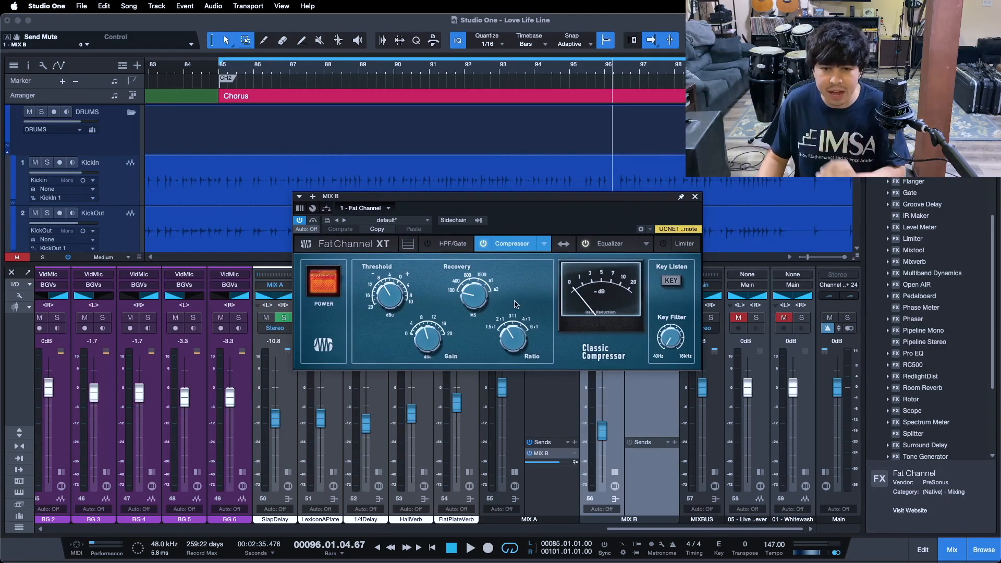